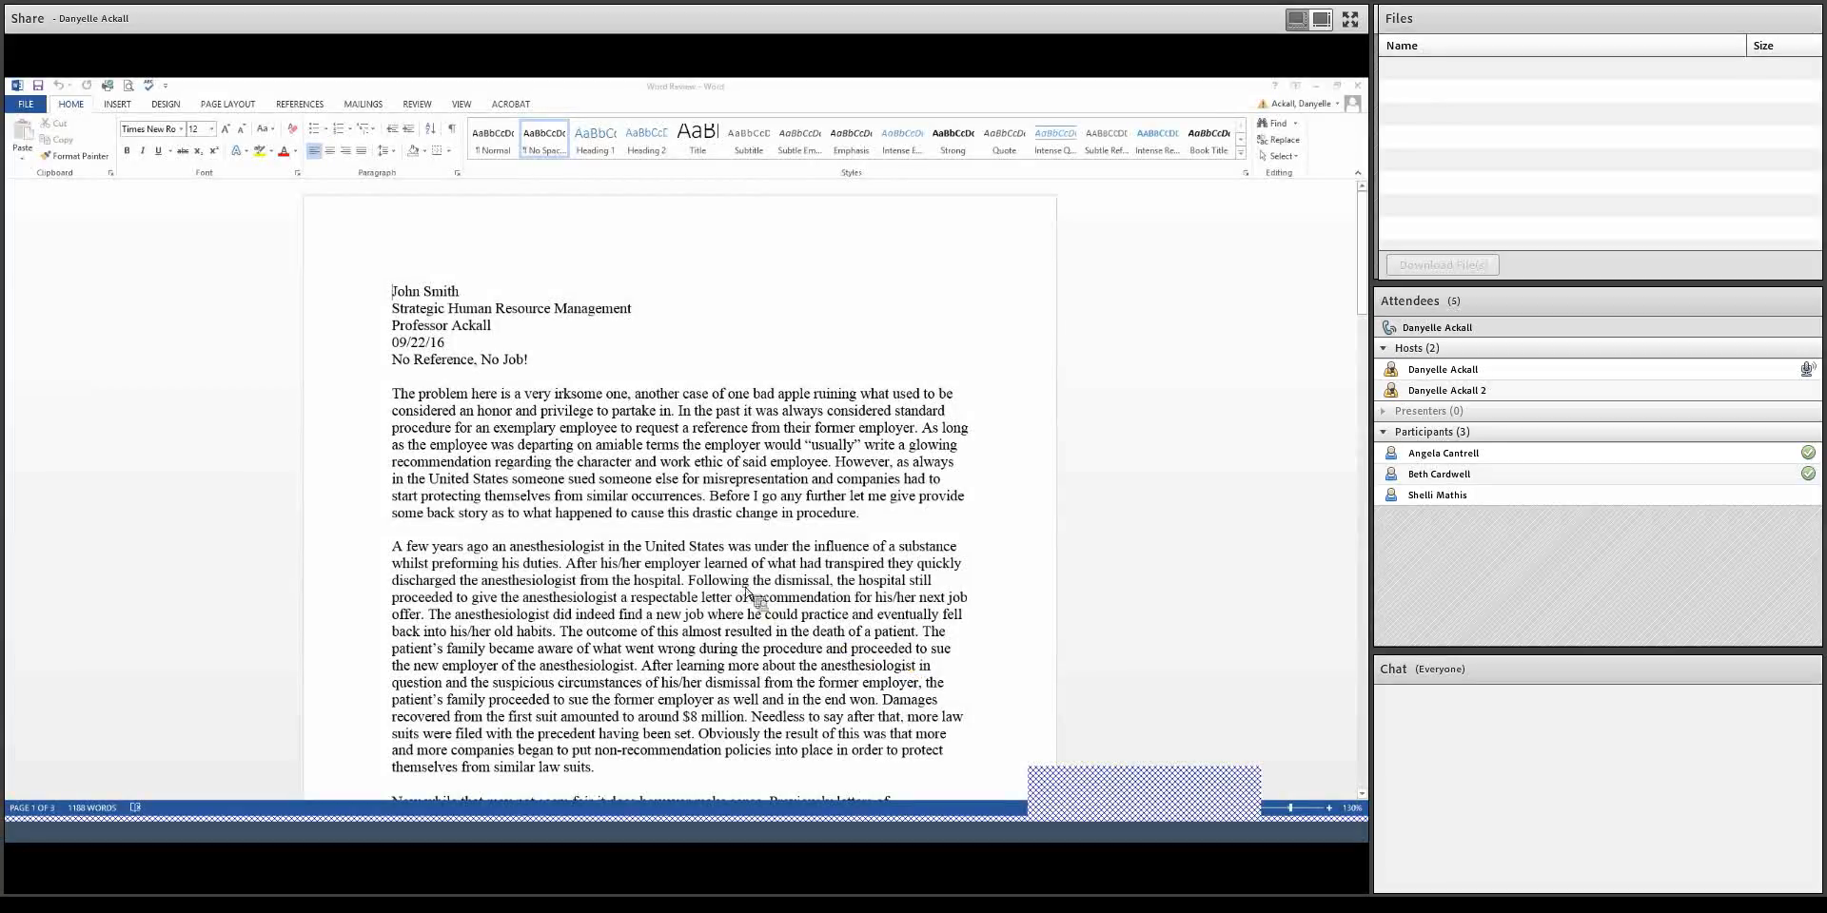
Step: Turn on Track Changes for the document
scroll(746, 589, up, 1)
scroll(746, 591, up, 2)
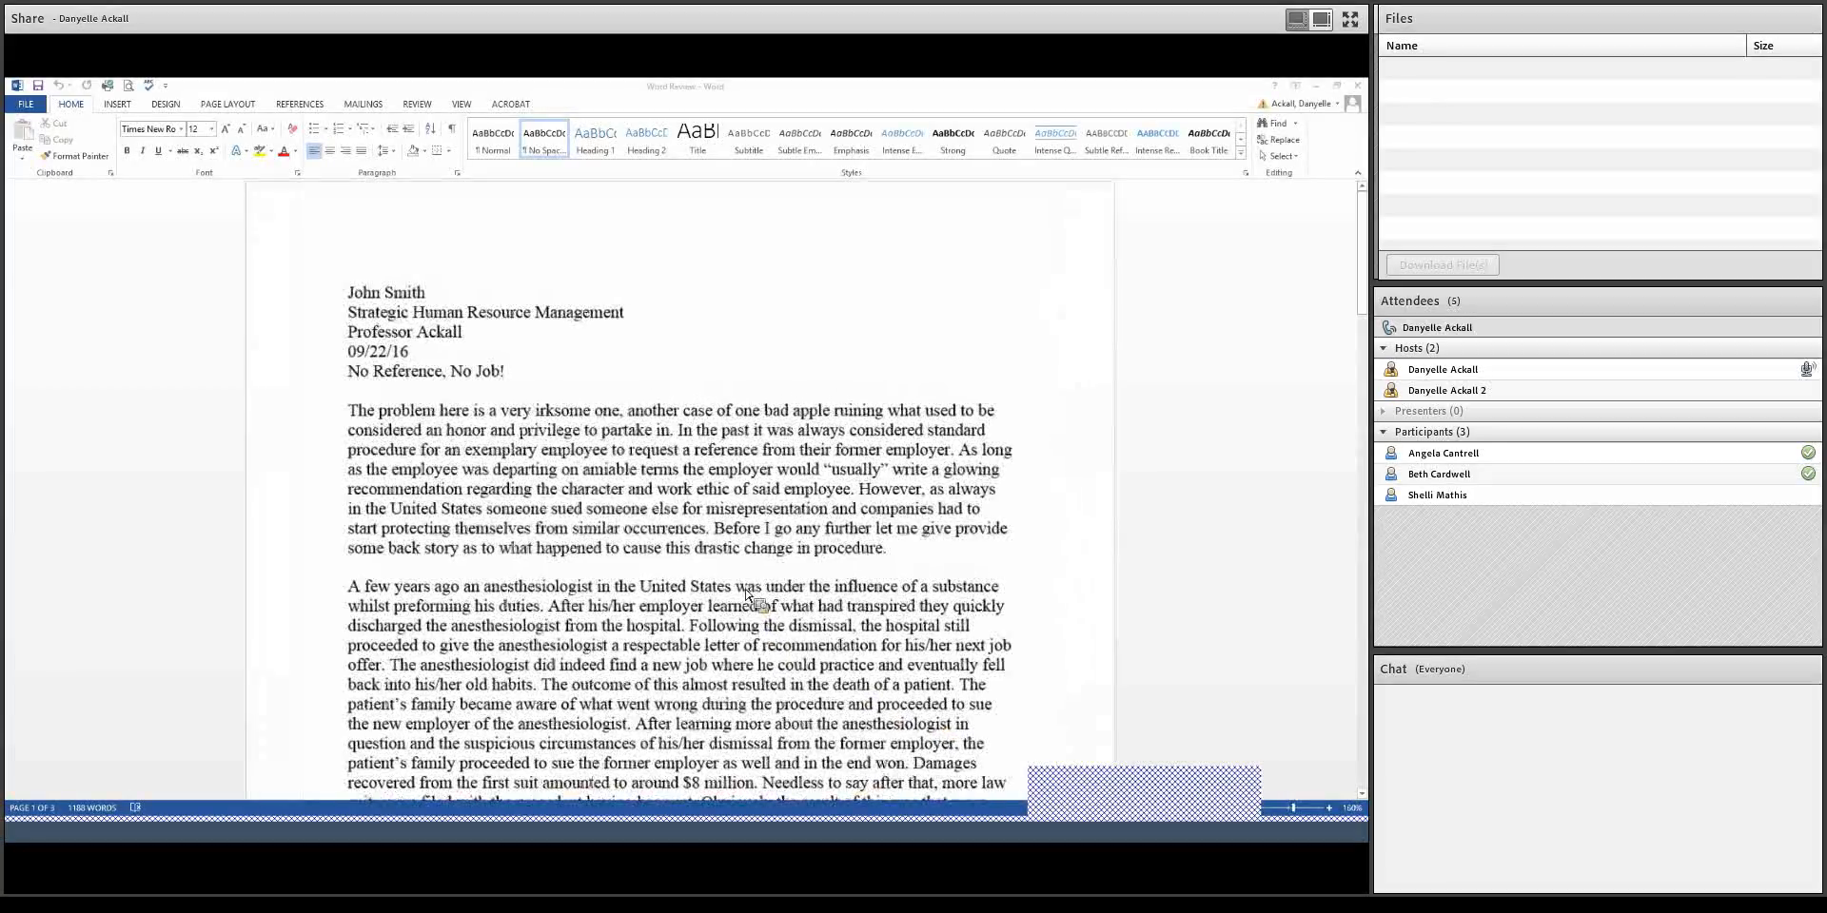
scroll(746, 592, up, 1)
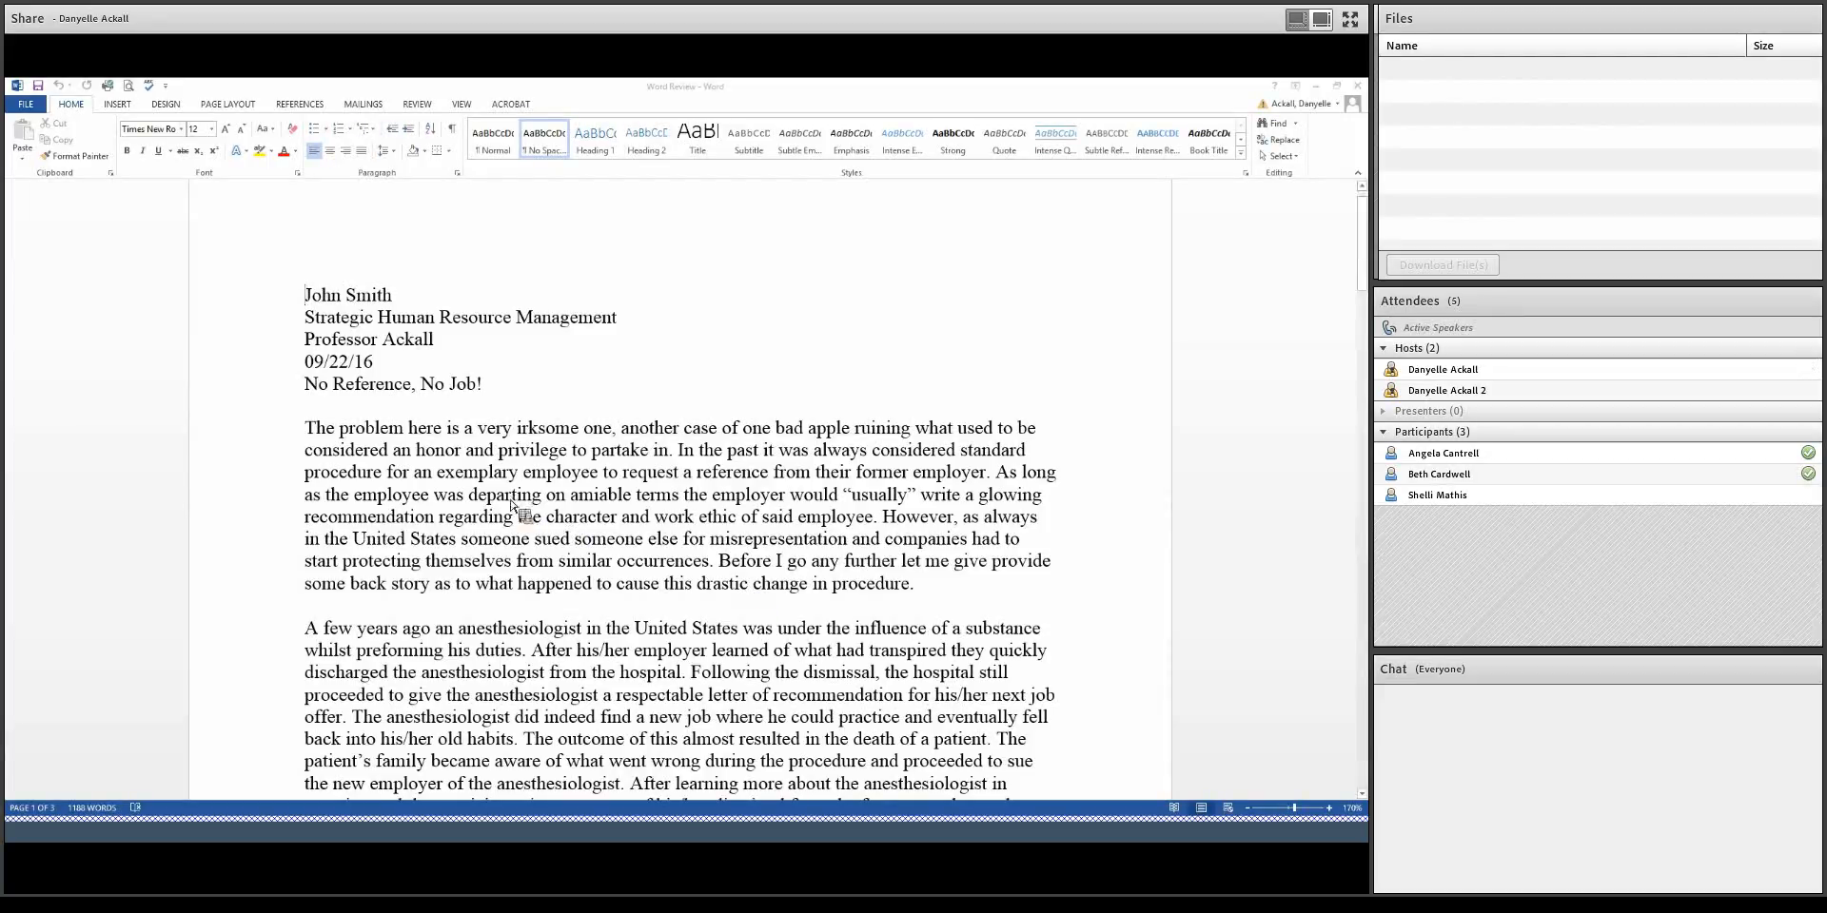
click(418, 109)
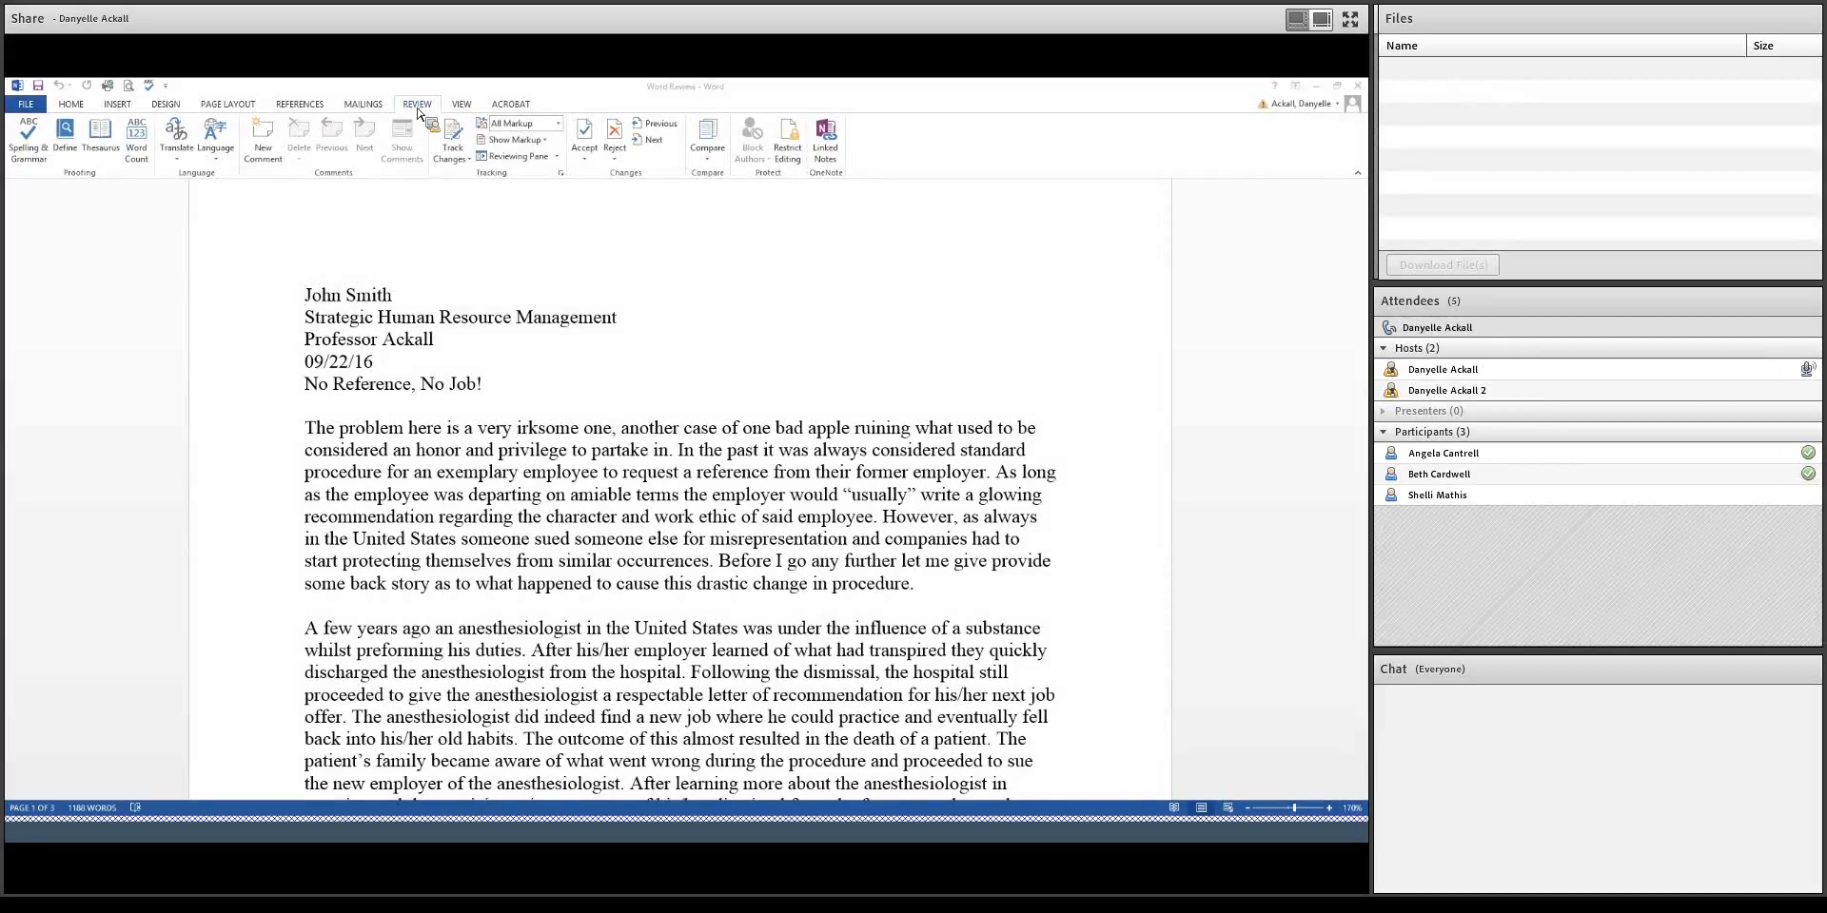
click(460, 144)
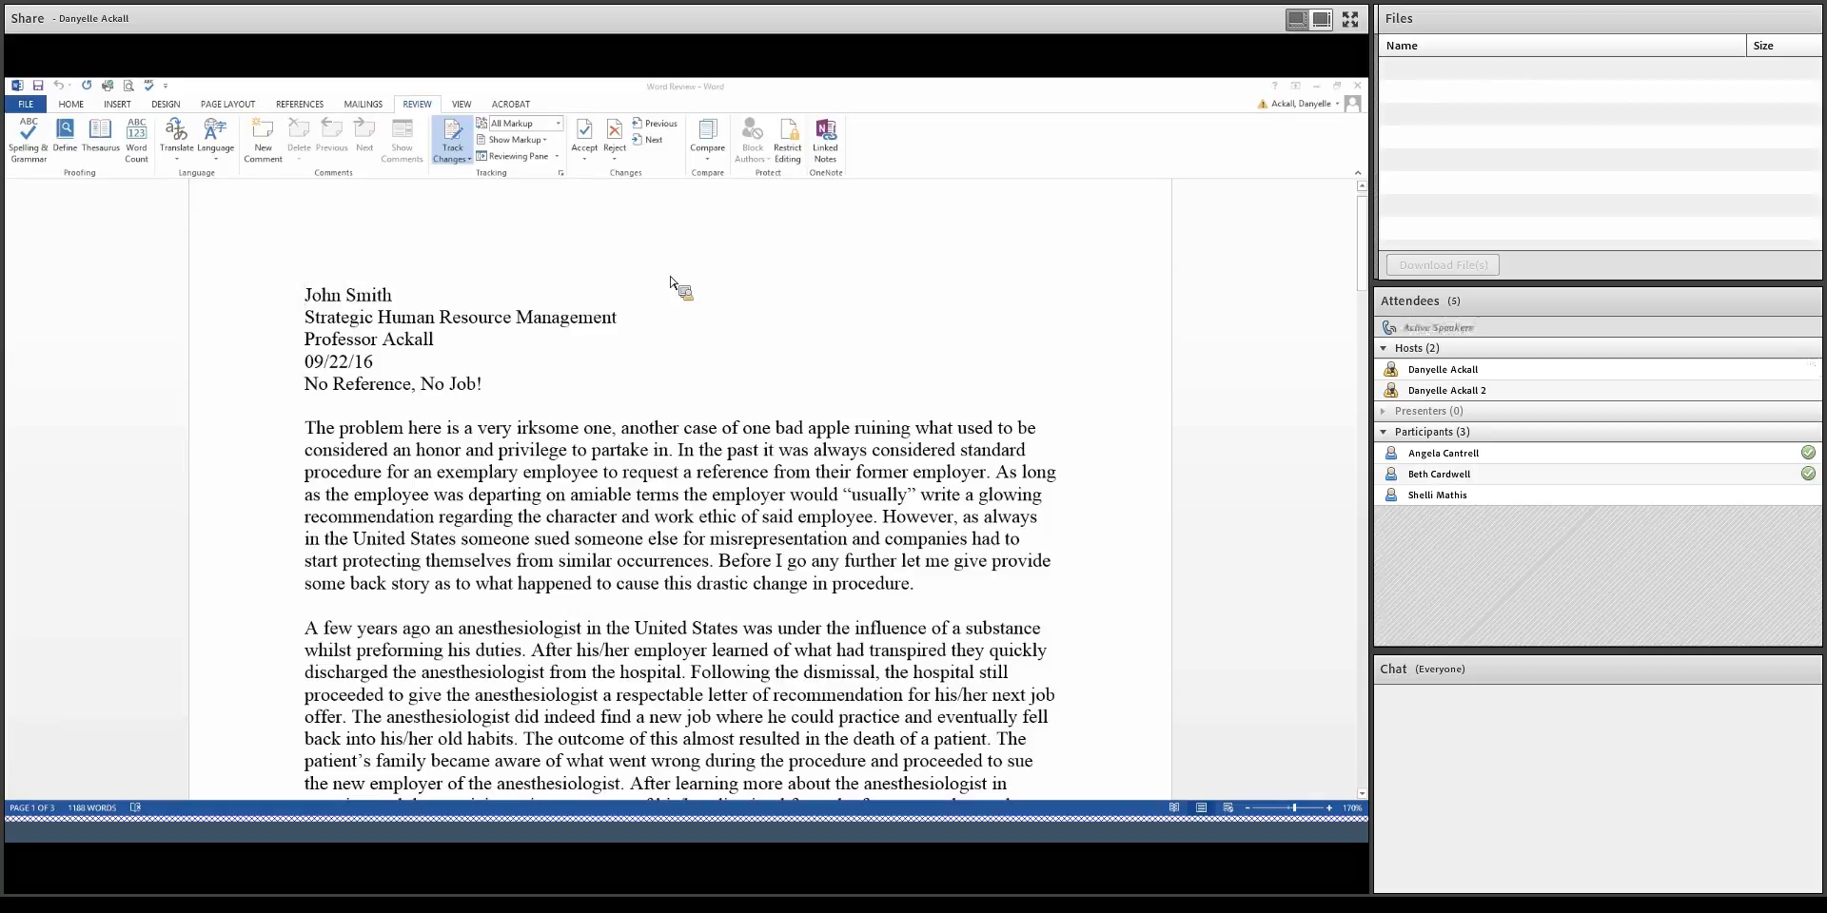
Step: Replace the two-digit year in the date line of the heading with 2016 as a tracked change
click(359, 367)
text(20)
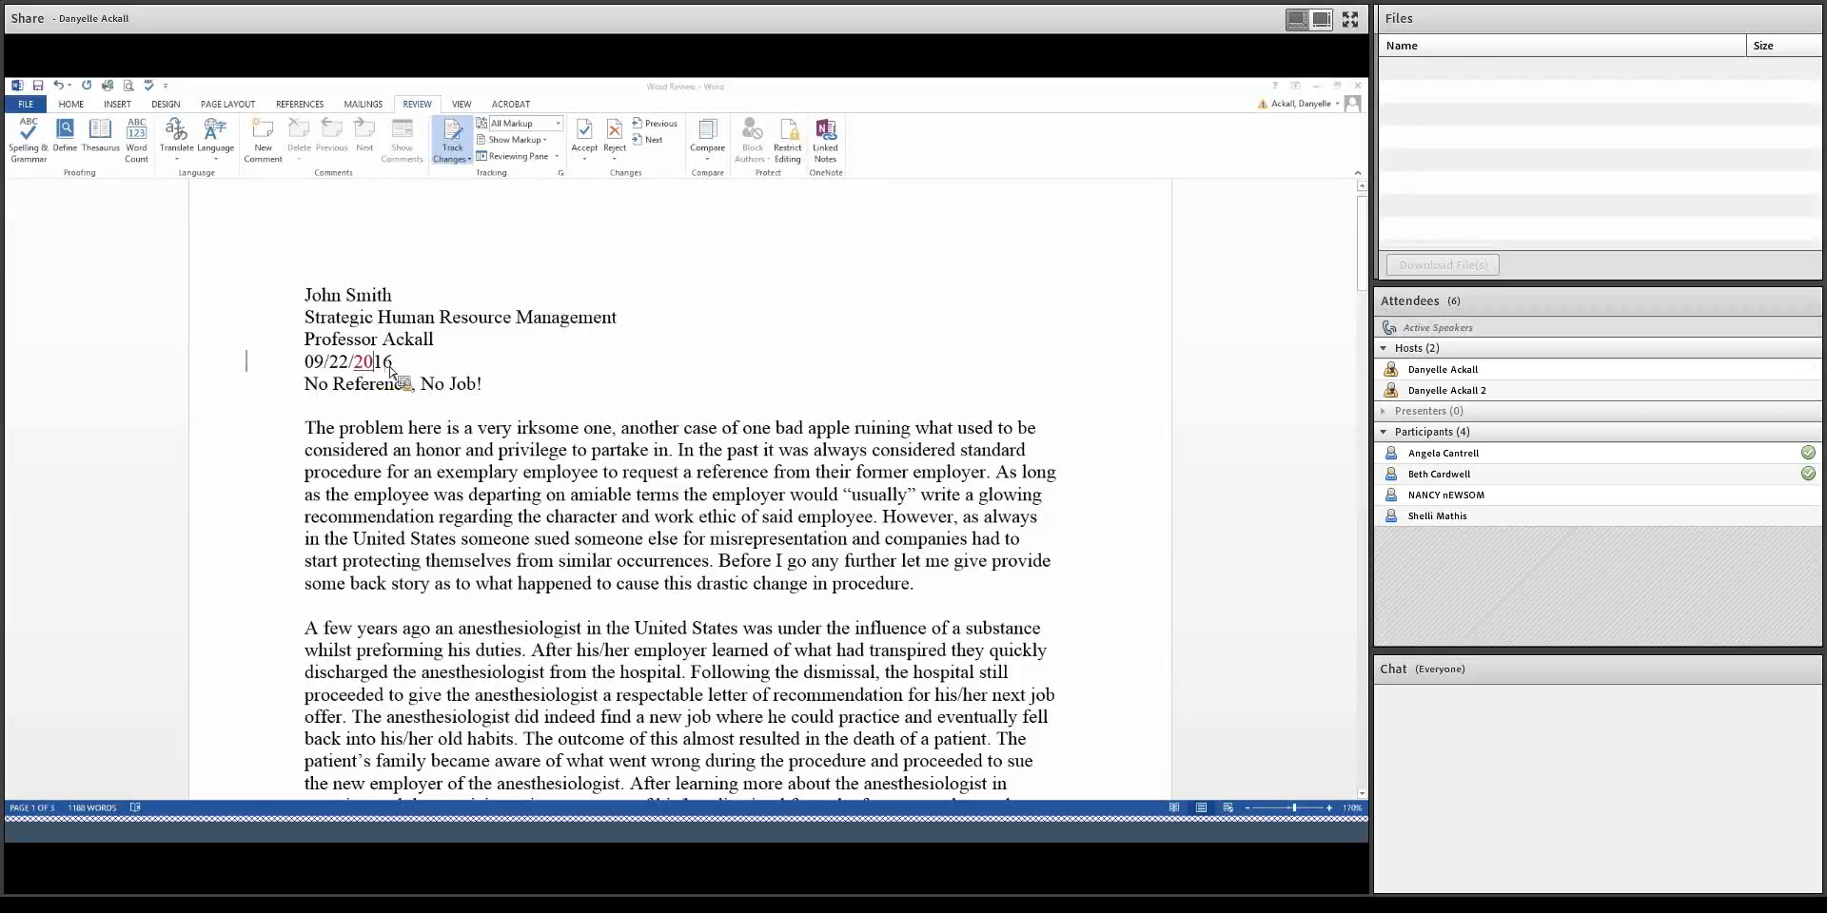
drag(393, 367, 575, 425)
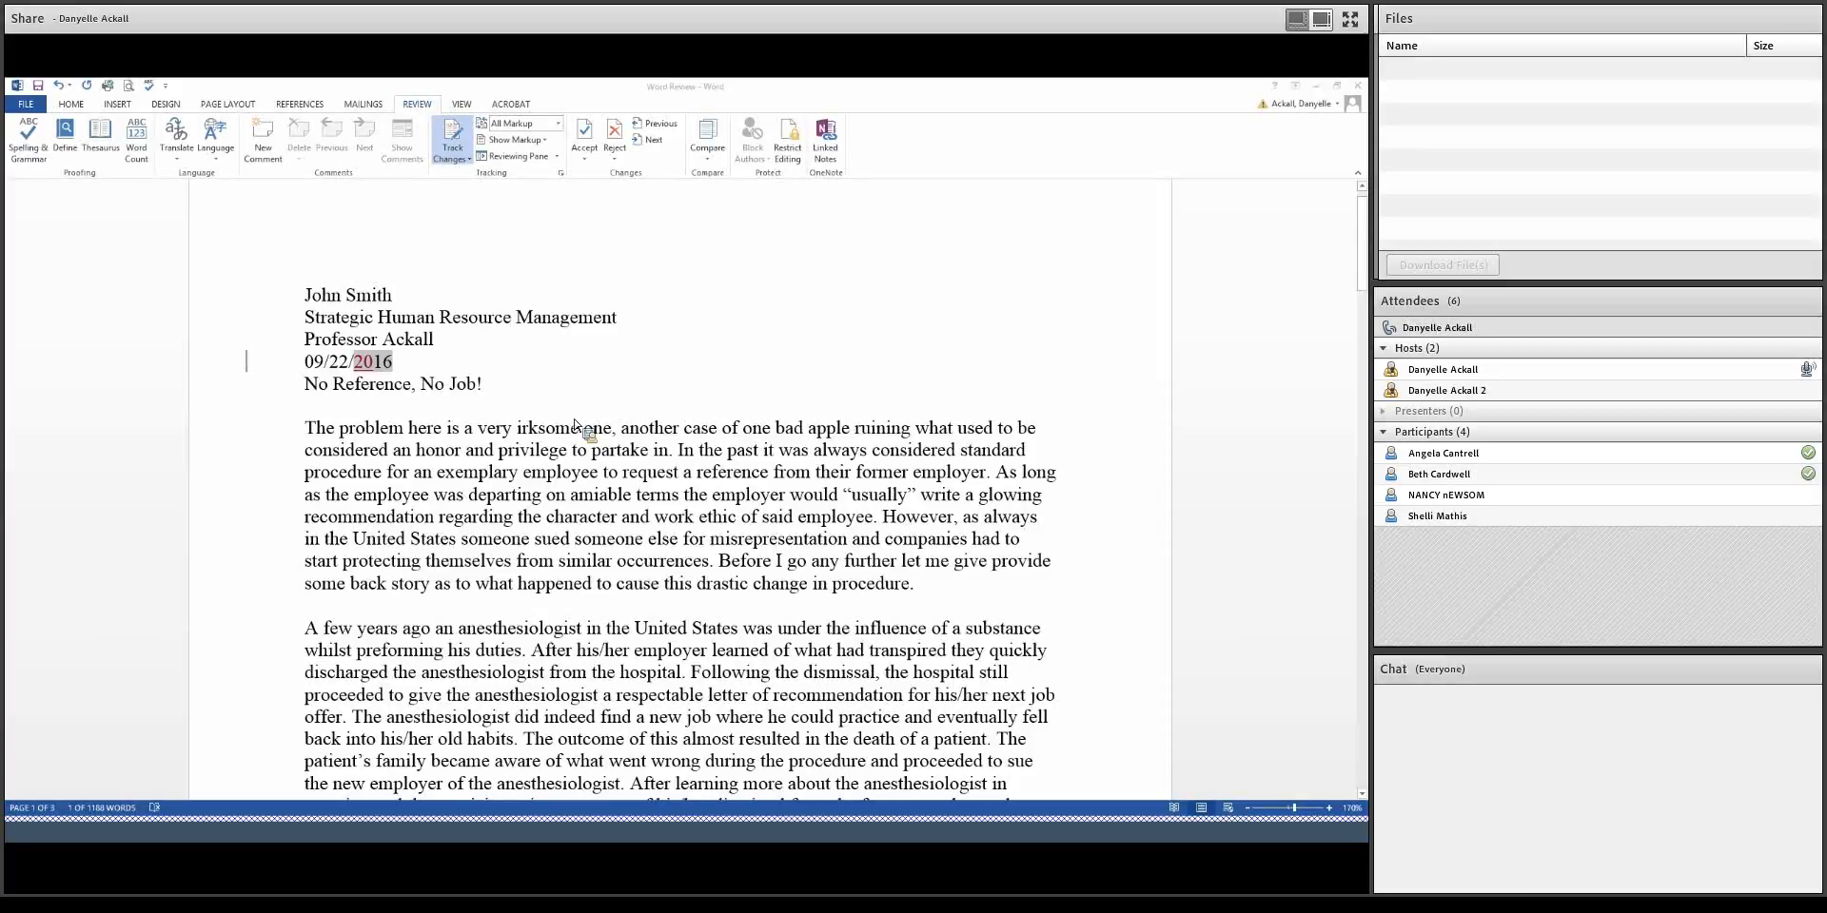
key(Delete)
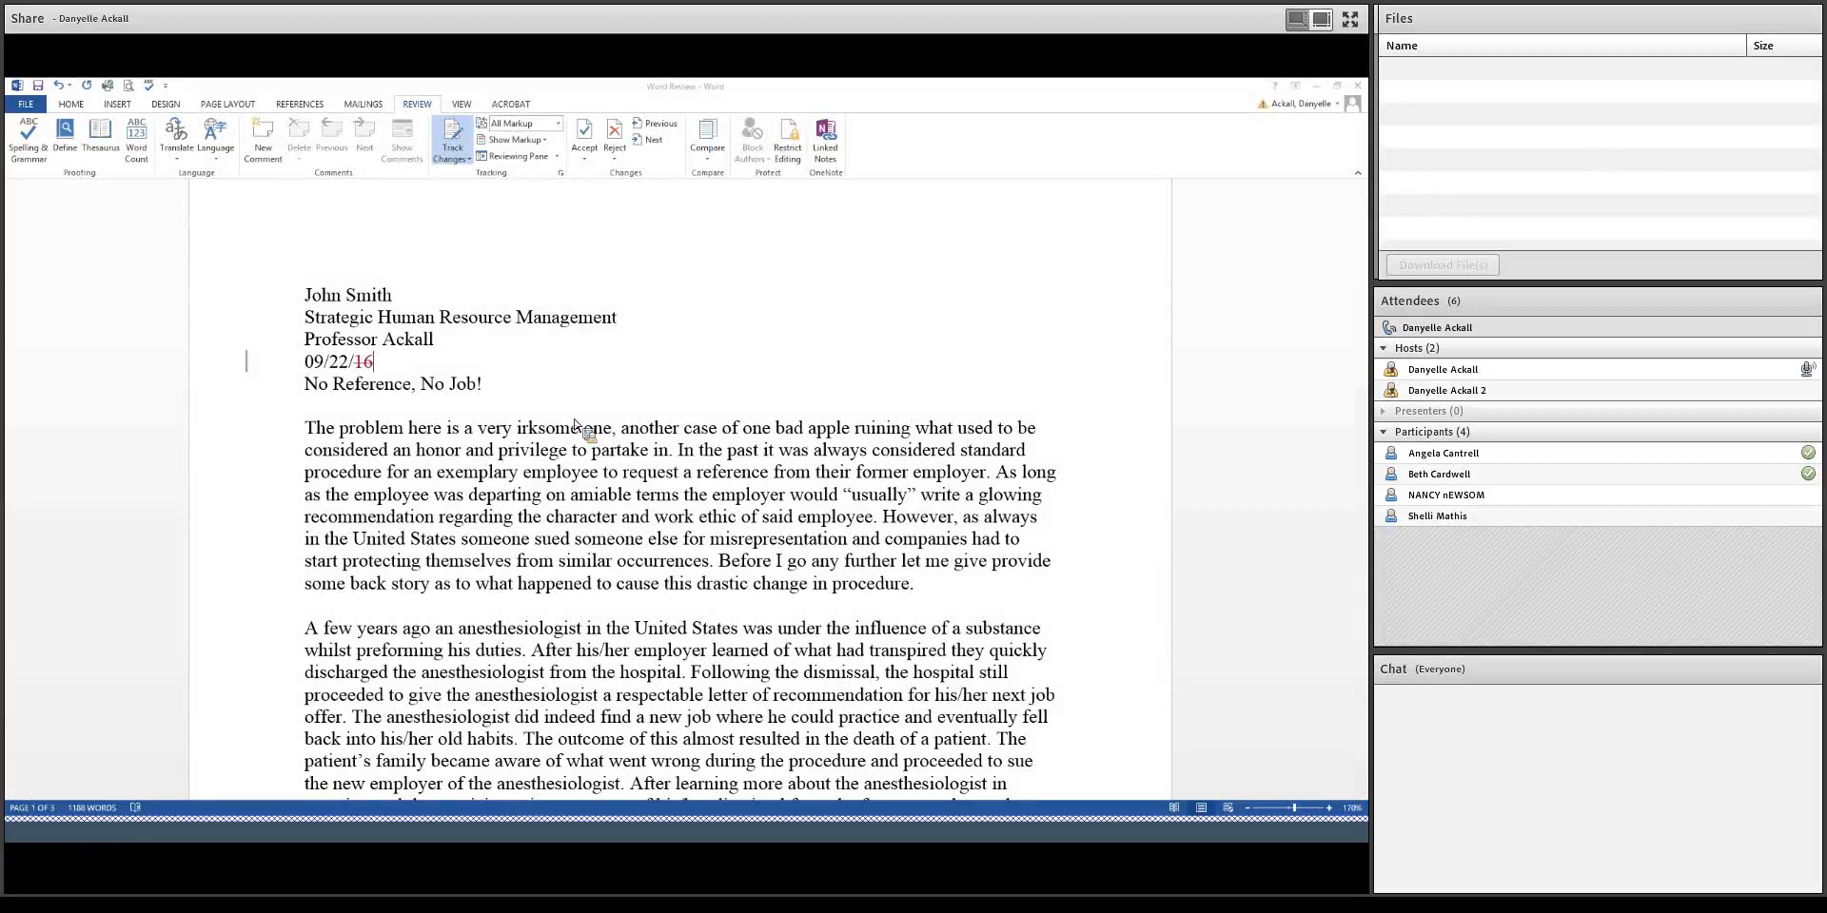
text(2016)
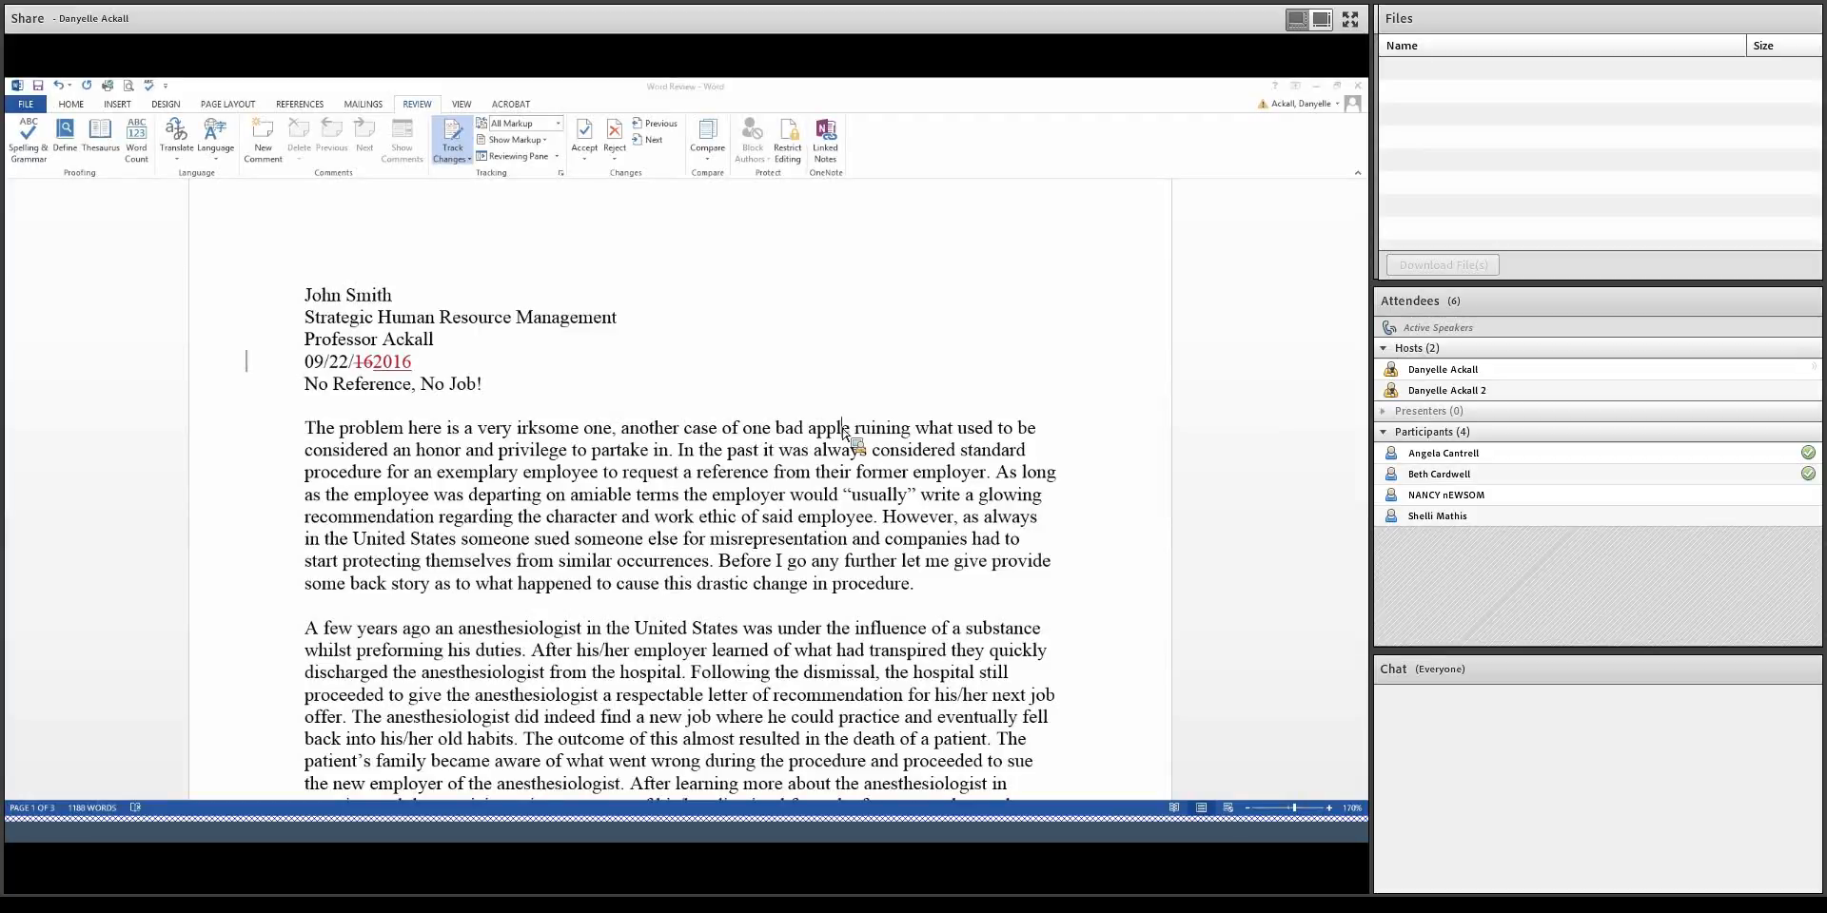
Step: Justify the opening body paragraph, which starts "The problem here", and change its font to Arial
click(82, 104)
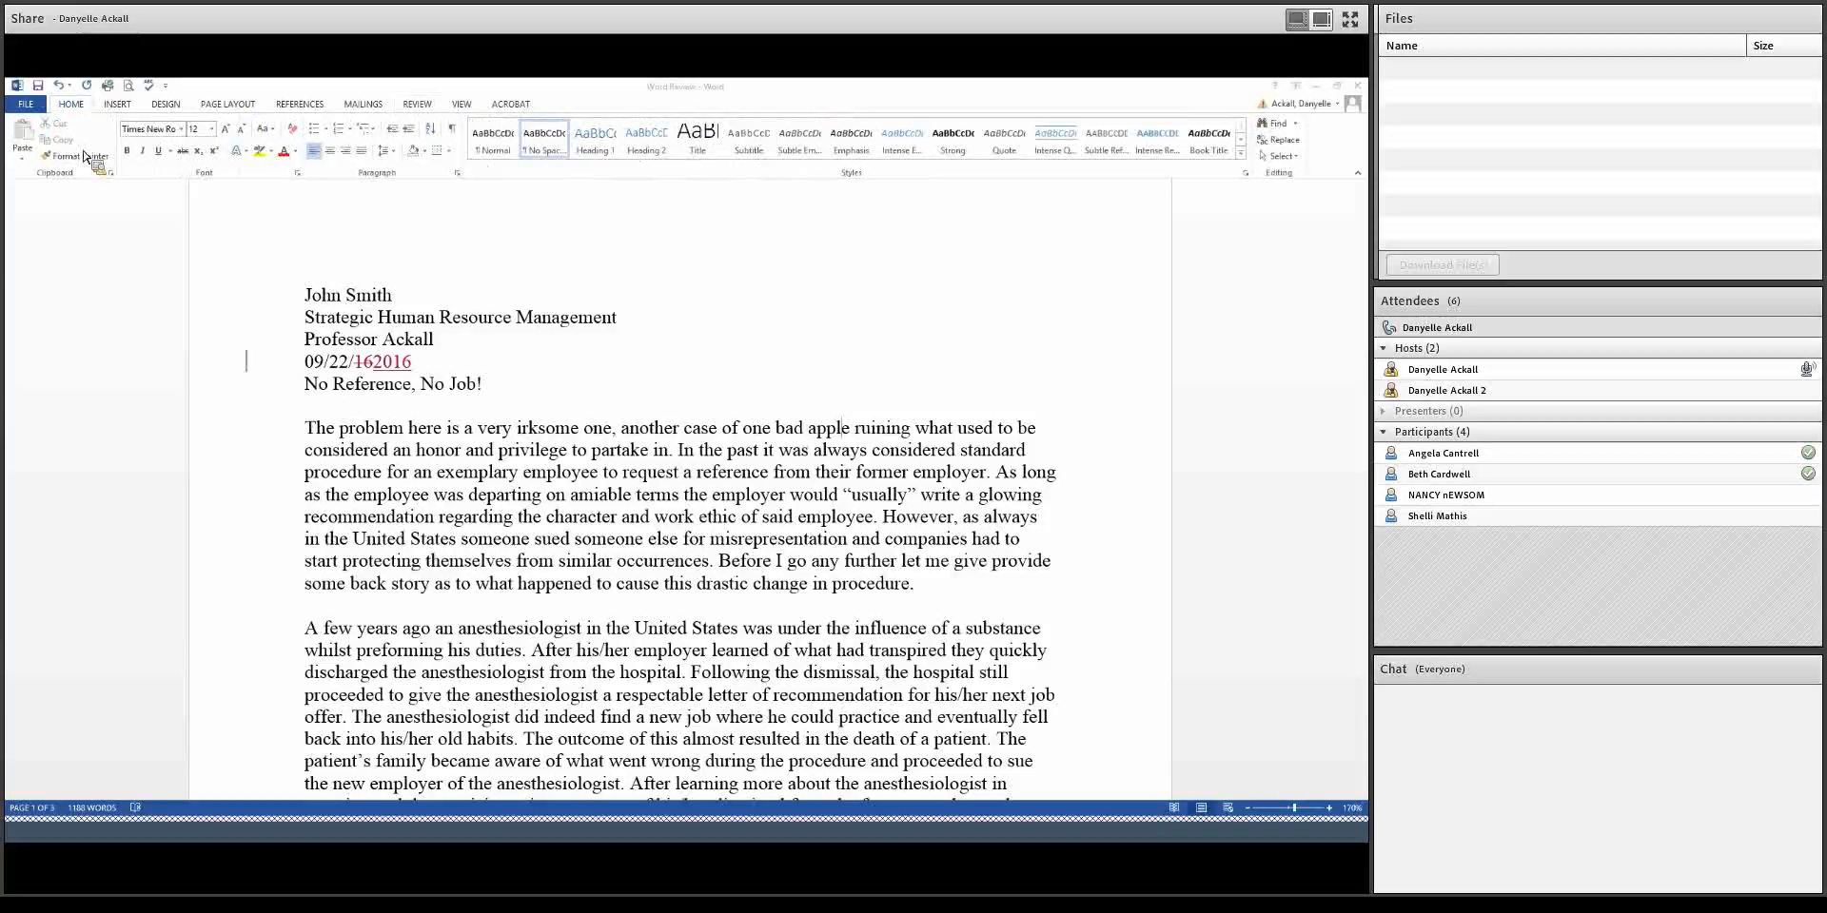
click(365, 152)
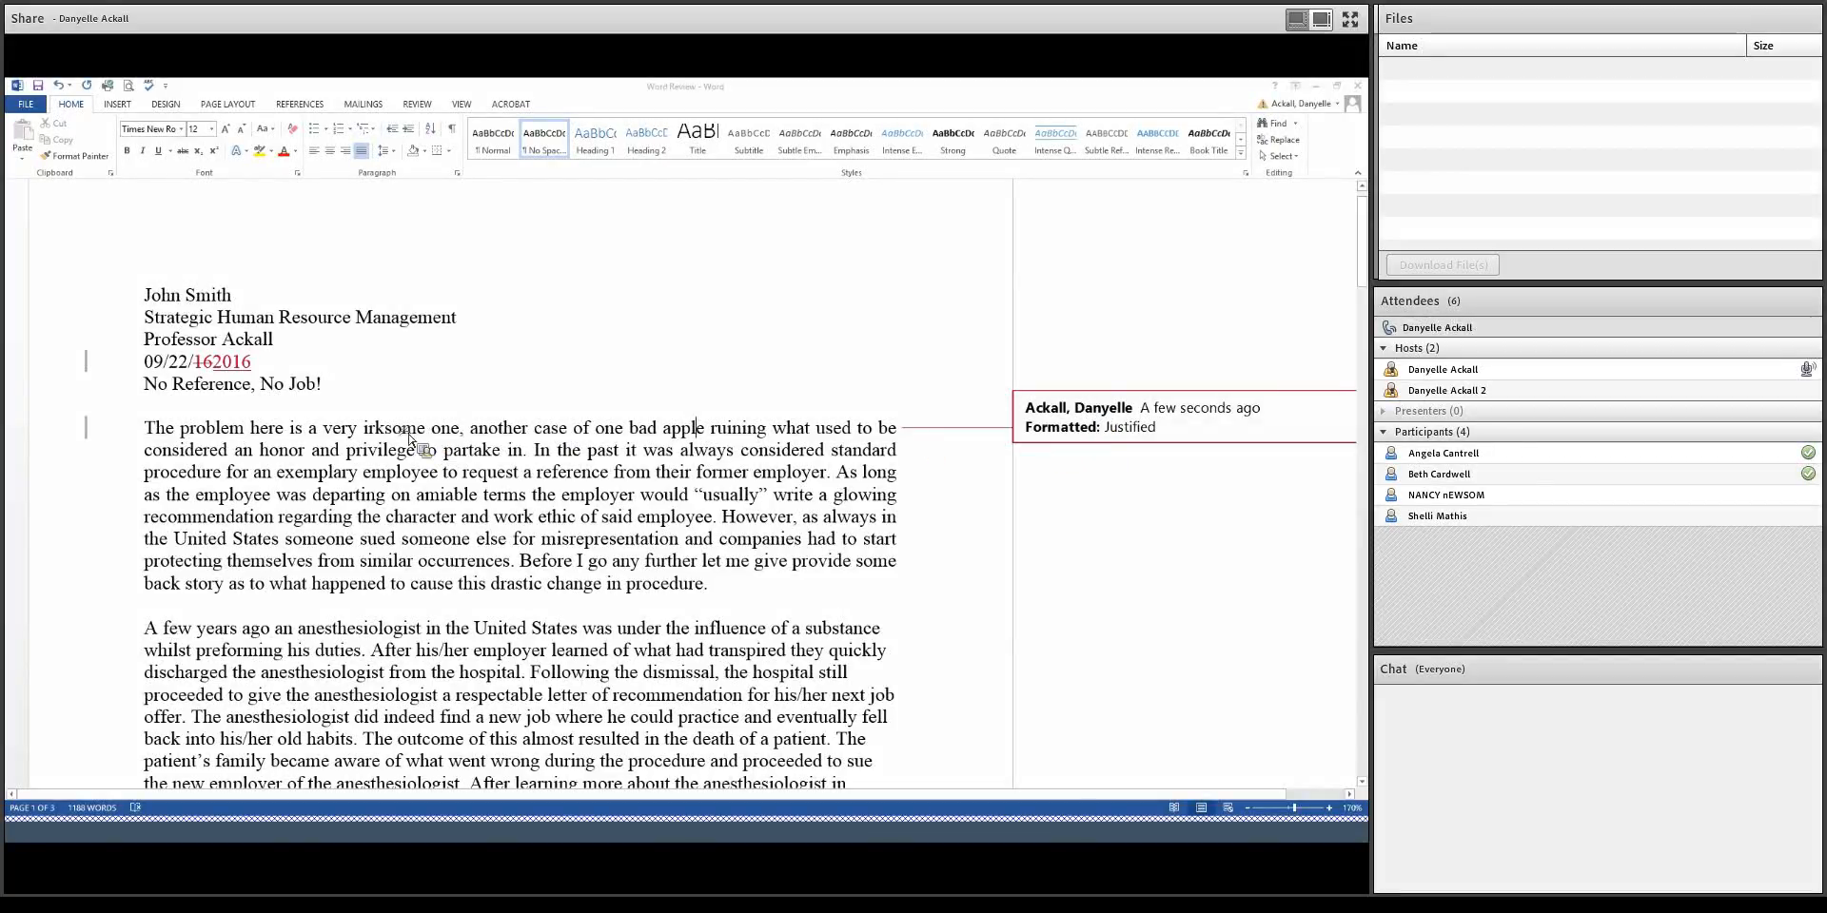
double_click(360, 455)
triple_click(359, 455)
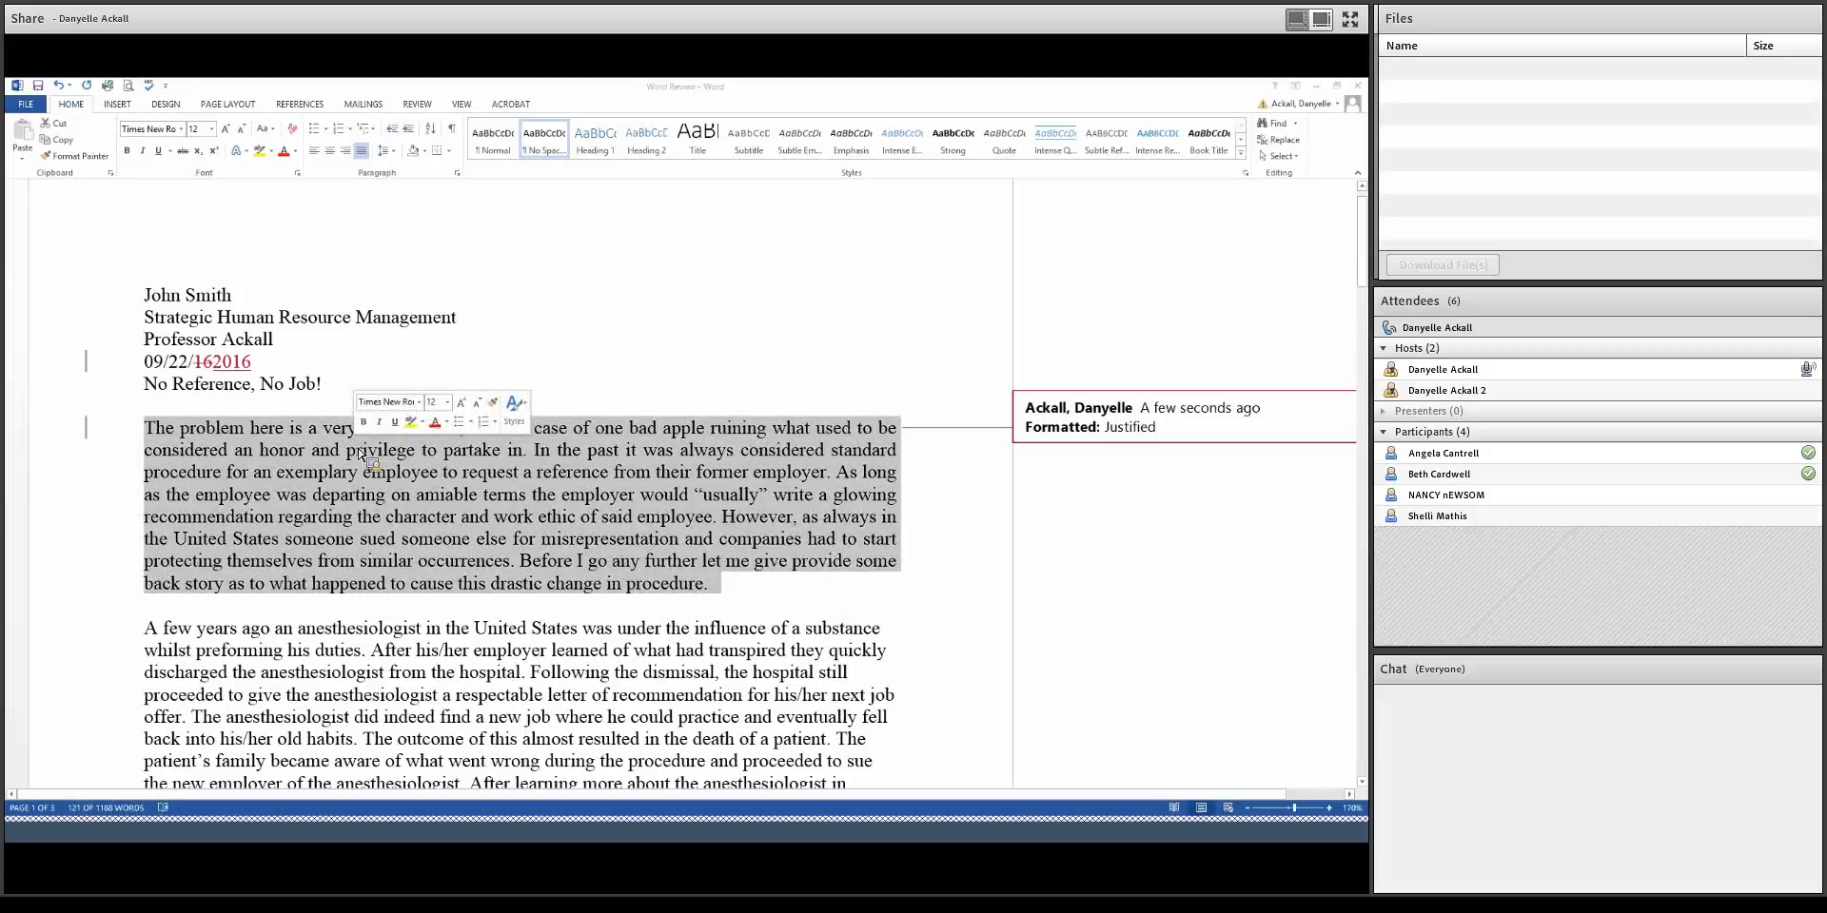
click(182, 130)
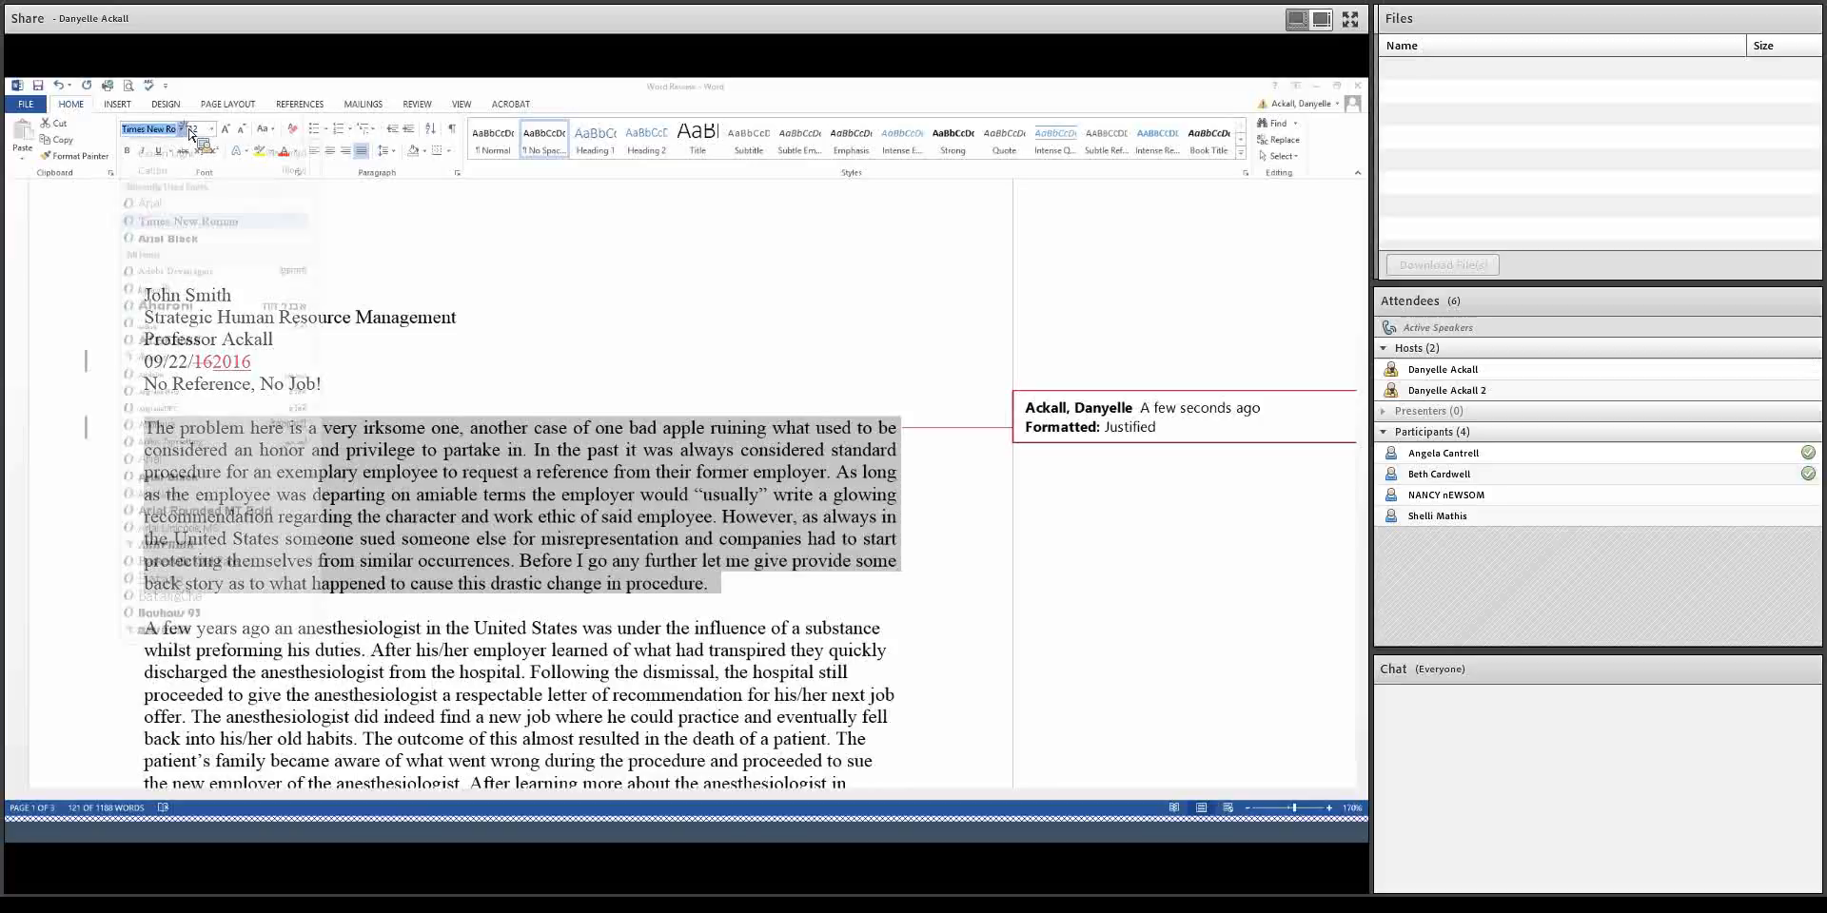
click(189, 220)
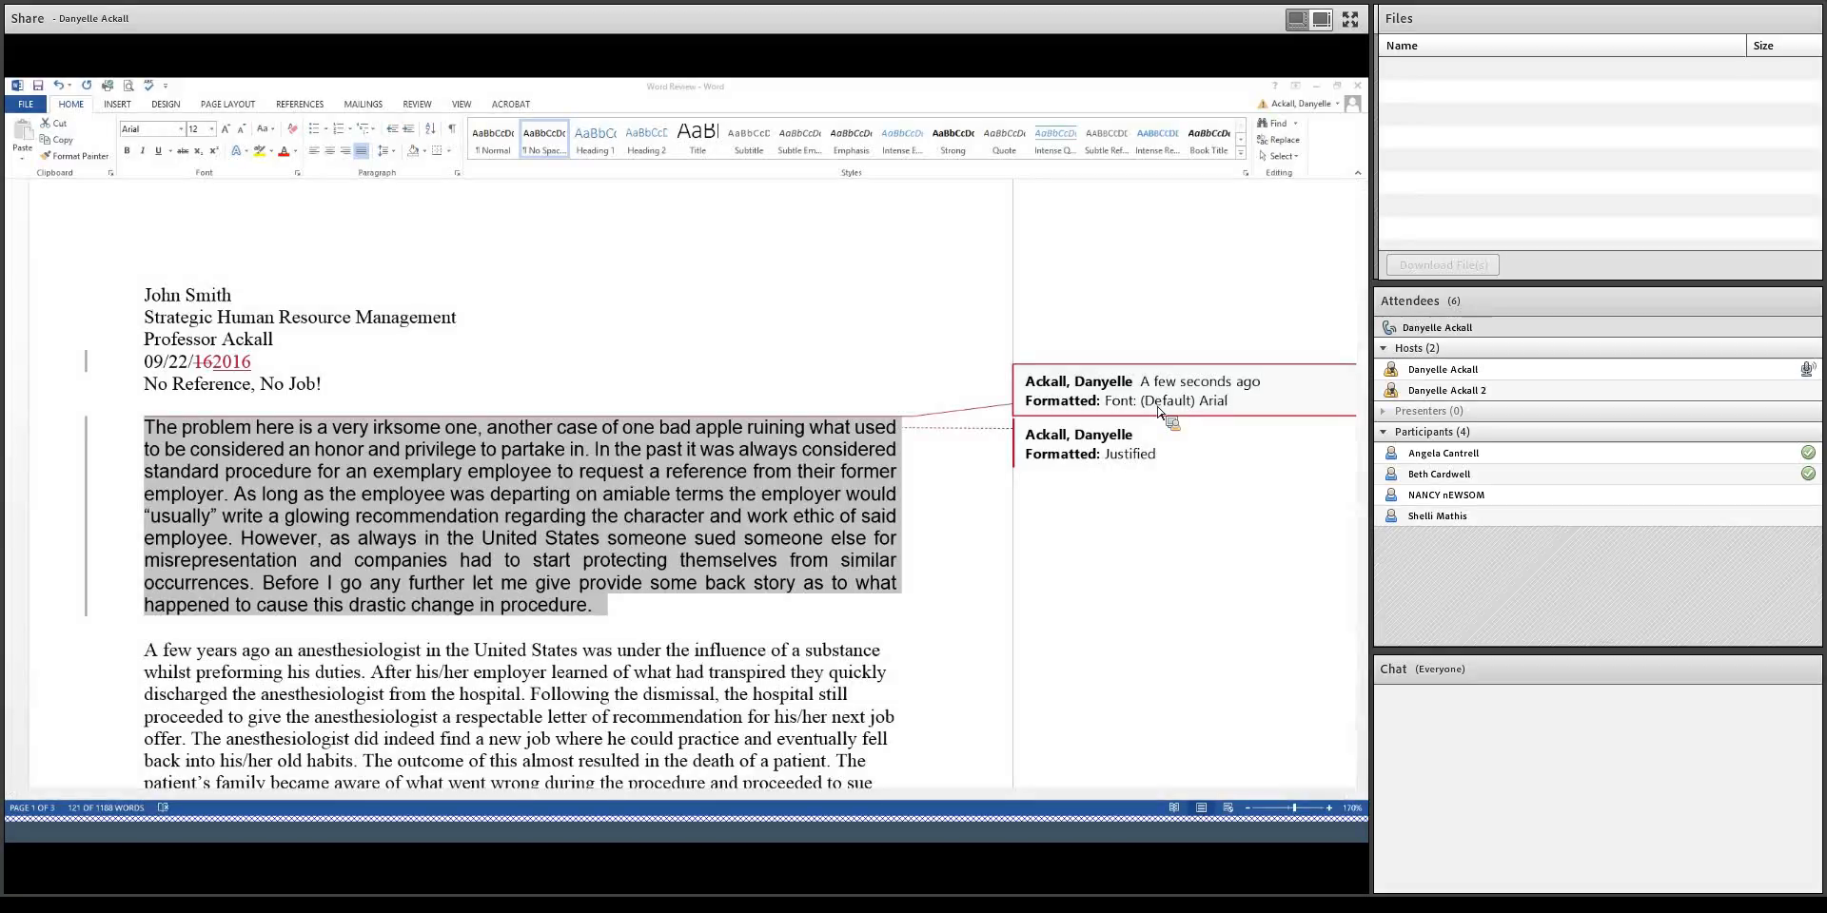
Step: Reject the tracked Arial font change on the opening body paragraph
click(418, 103)
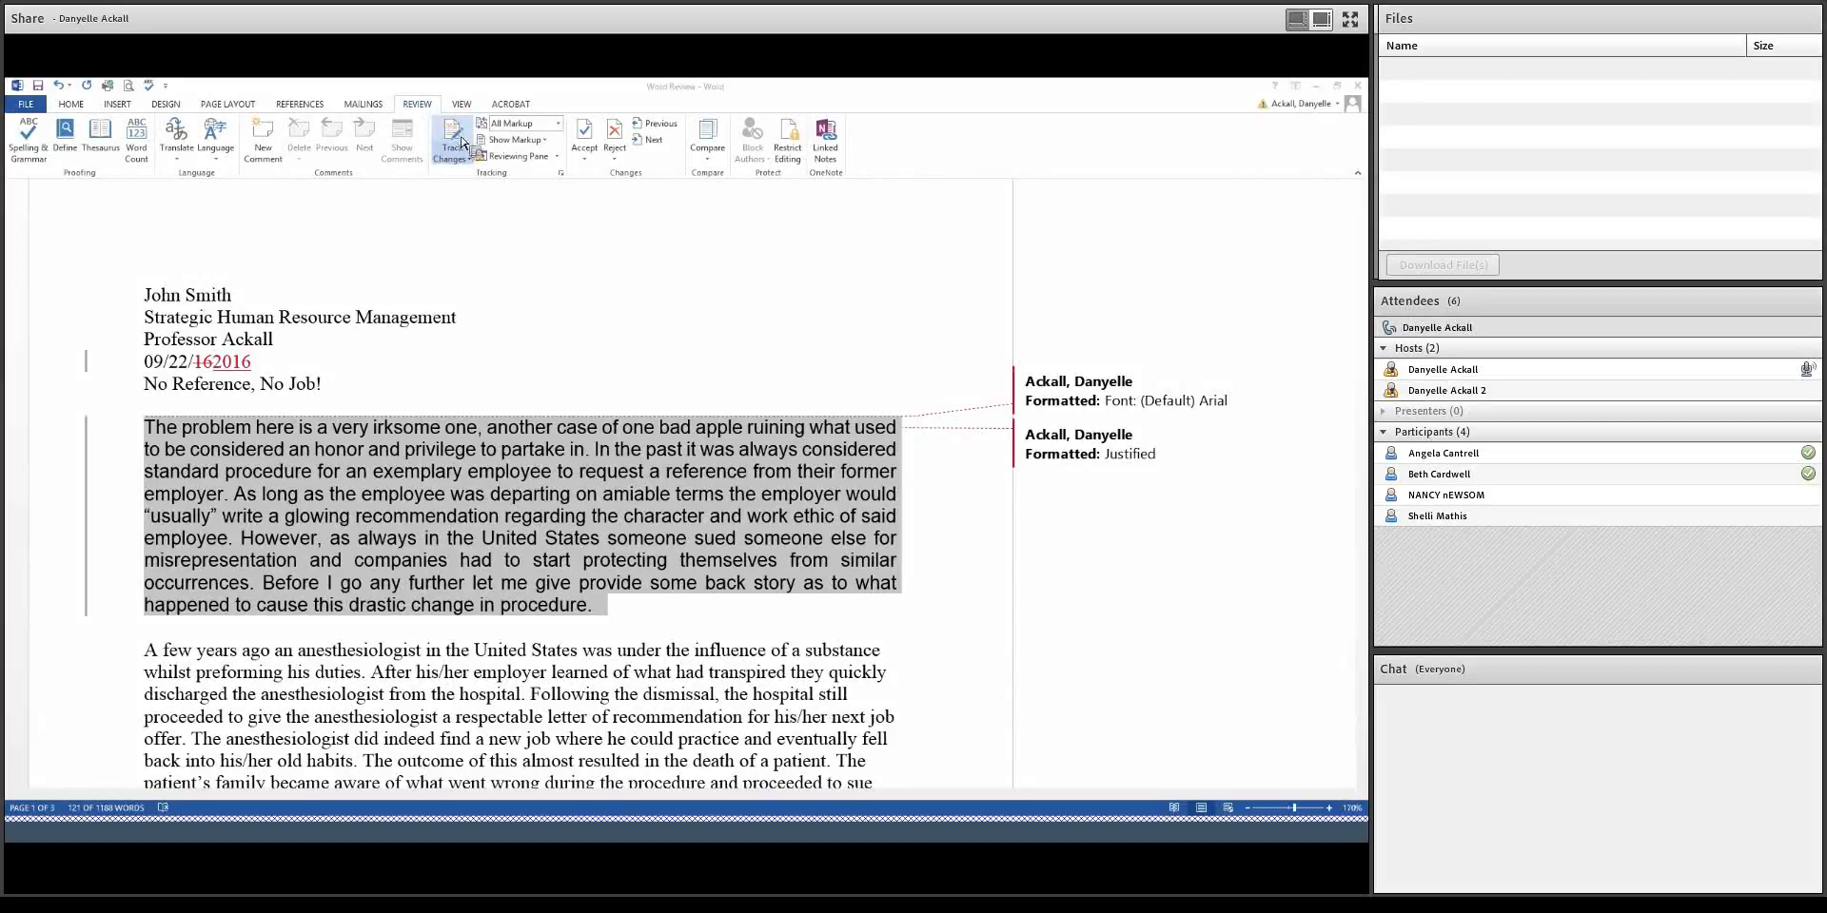
click(444, 134)
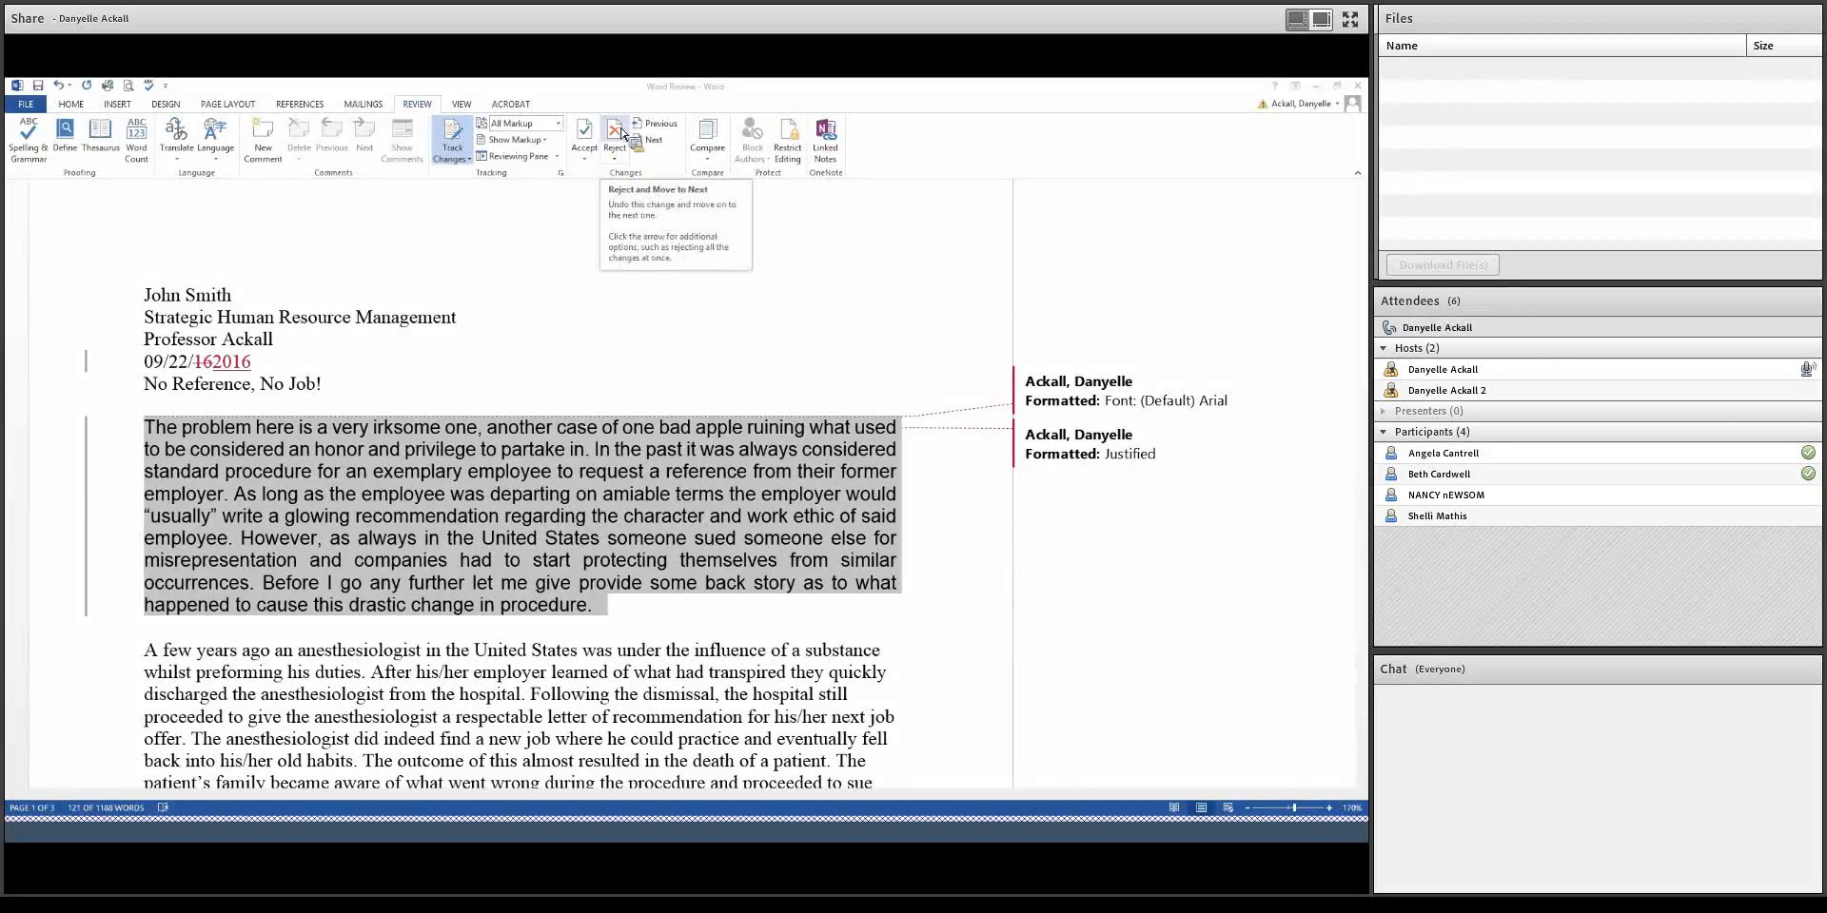
click(1058, 398)
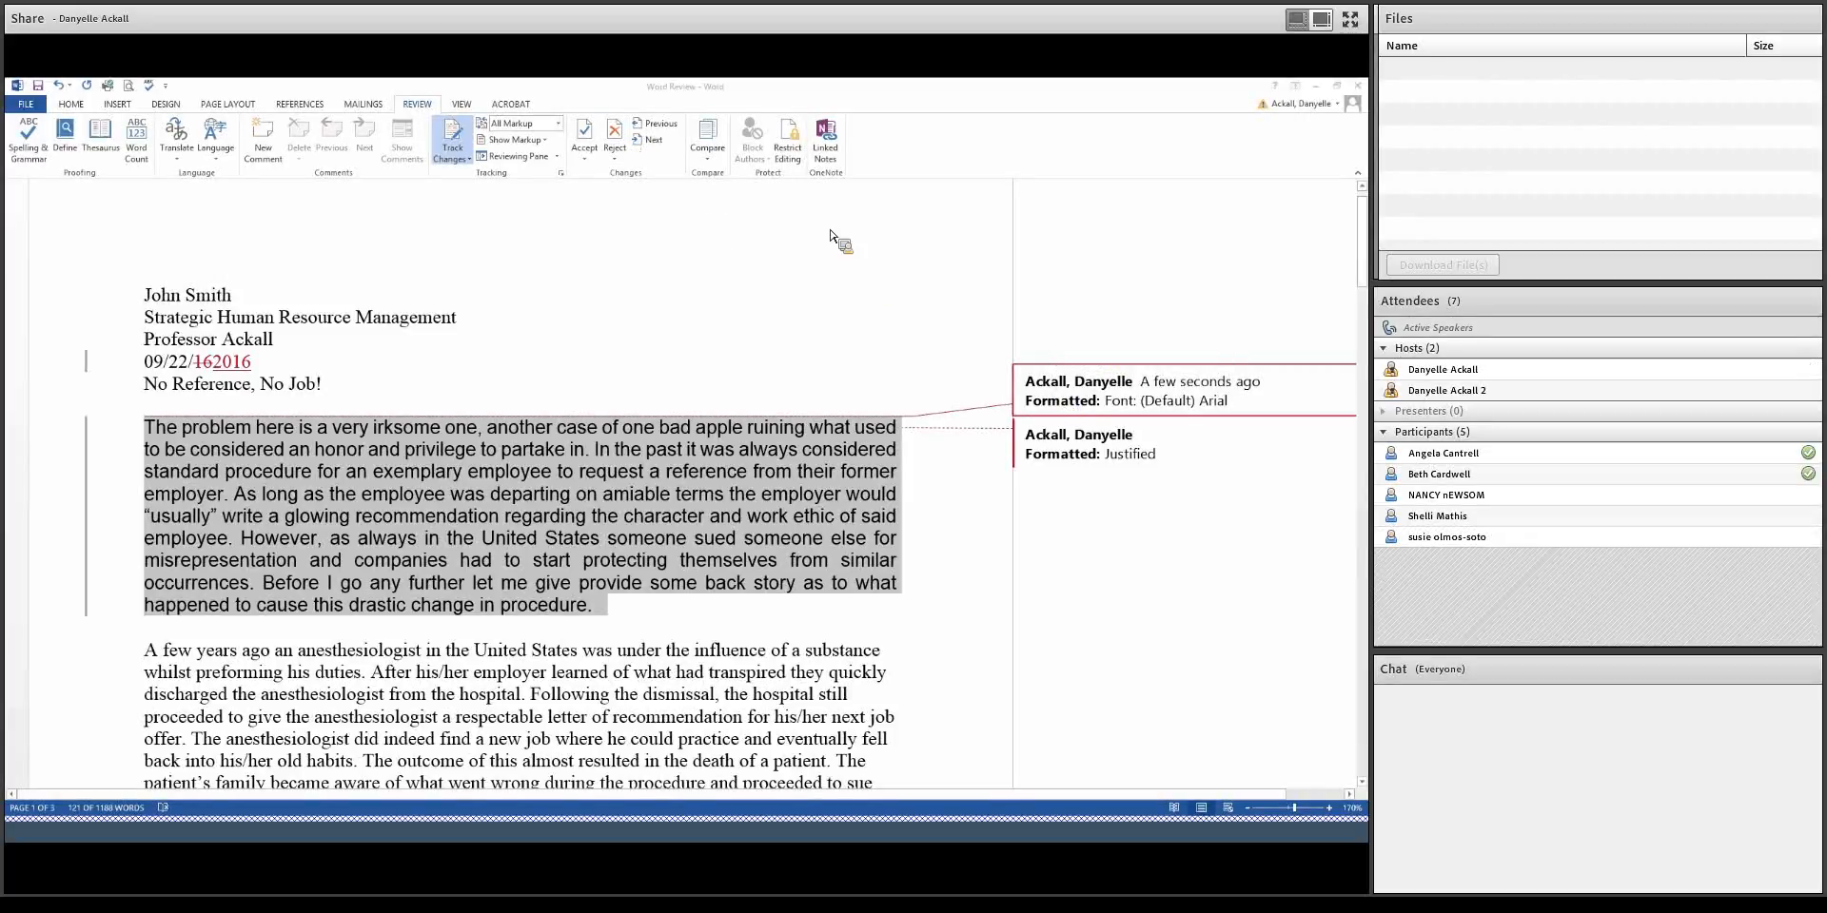
click(615, 133)
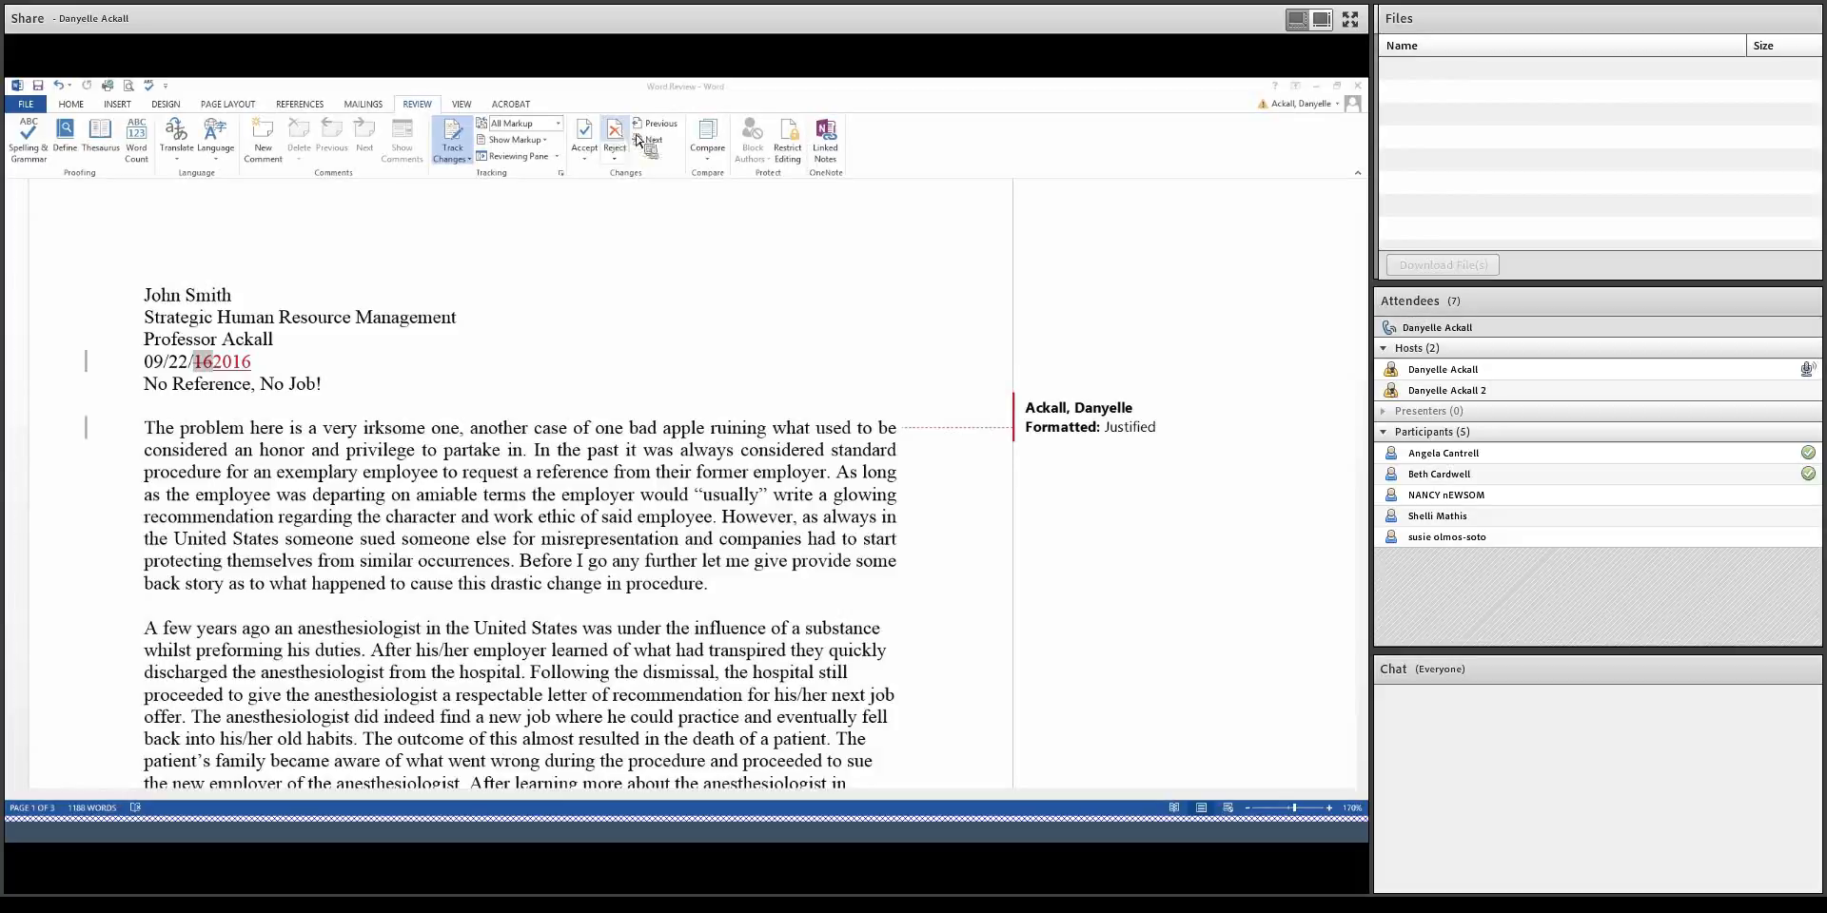
Step: In the second paragraph's second sentence, delete "/her" after "his" and replace "they" with "he"
scroll(796, 466, down, 2)
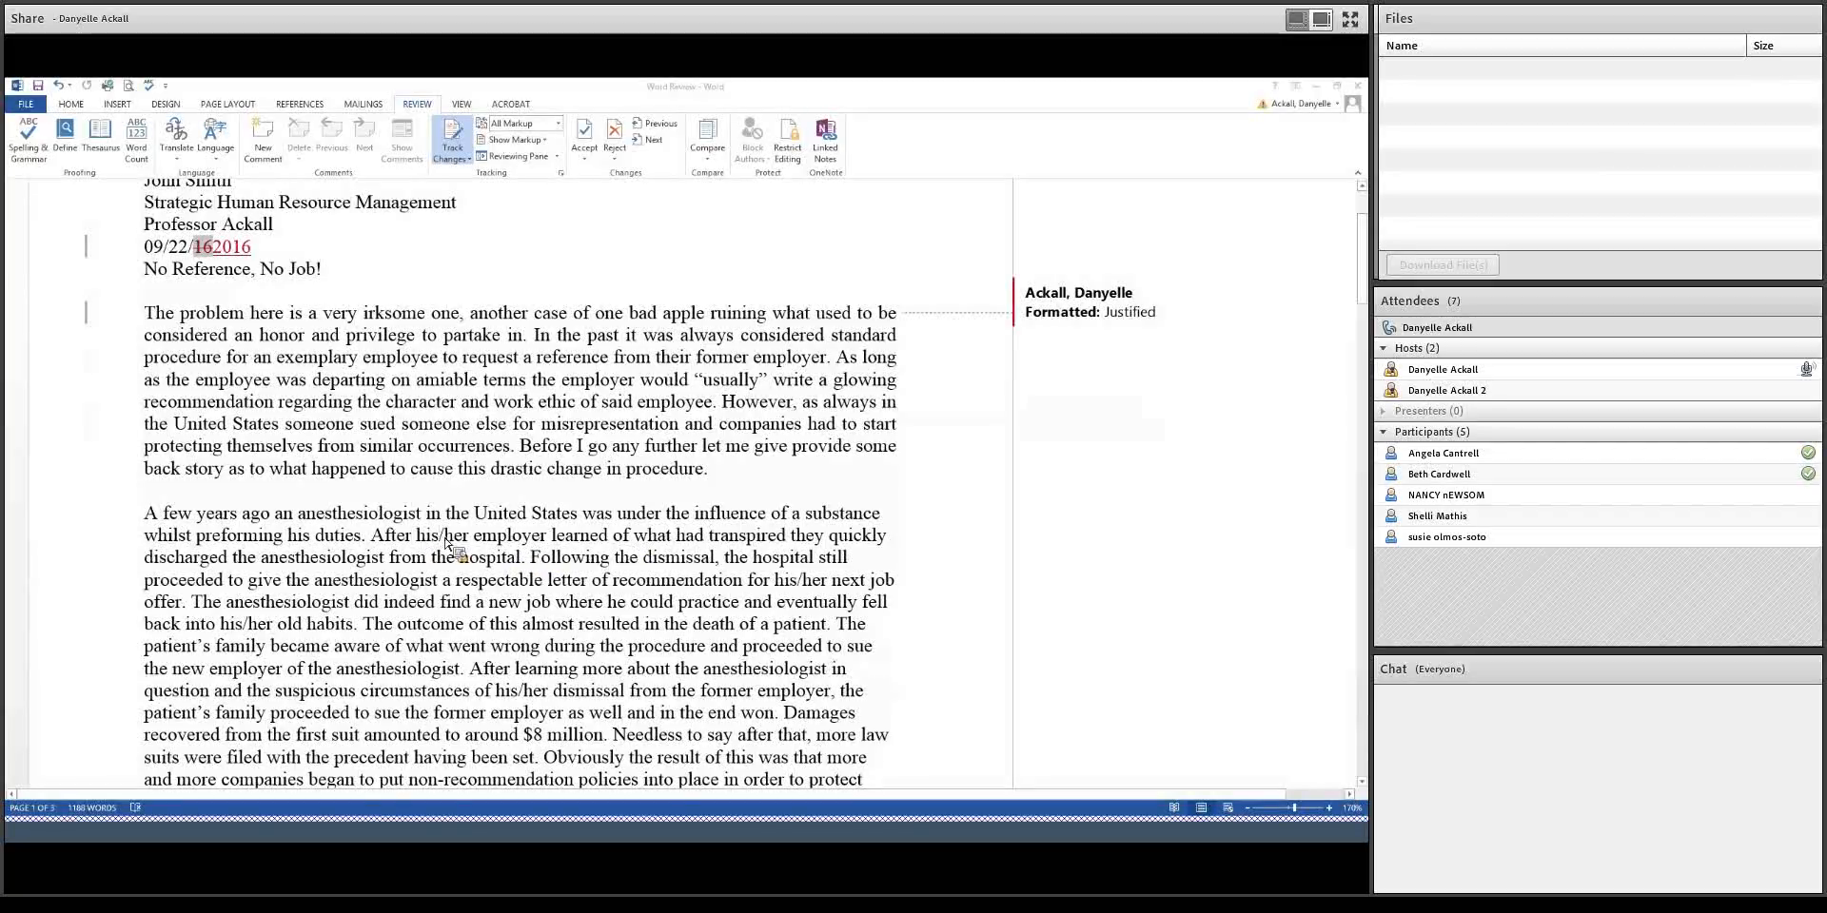
drag(438, 538, 472, 540)
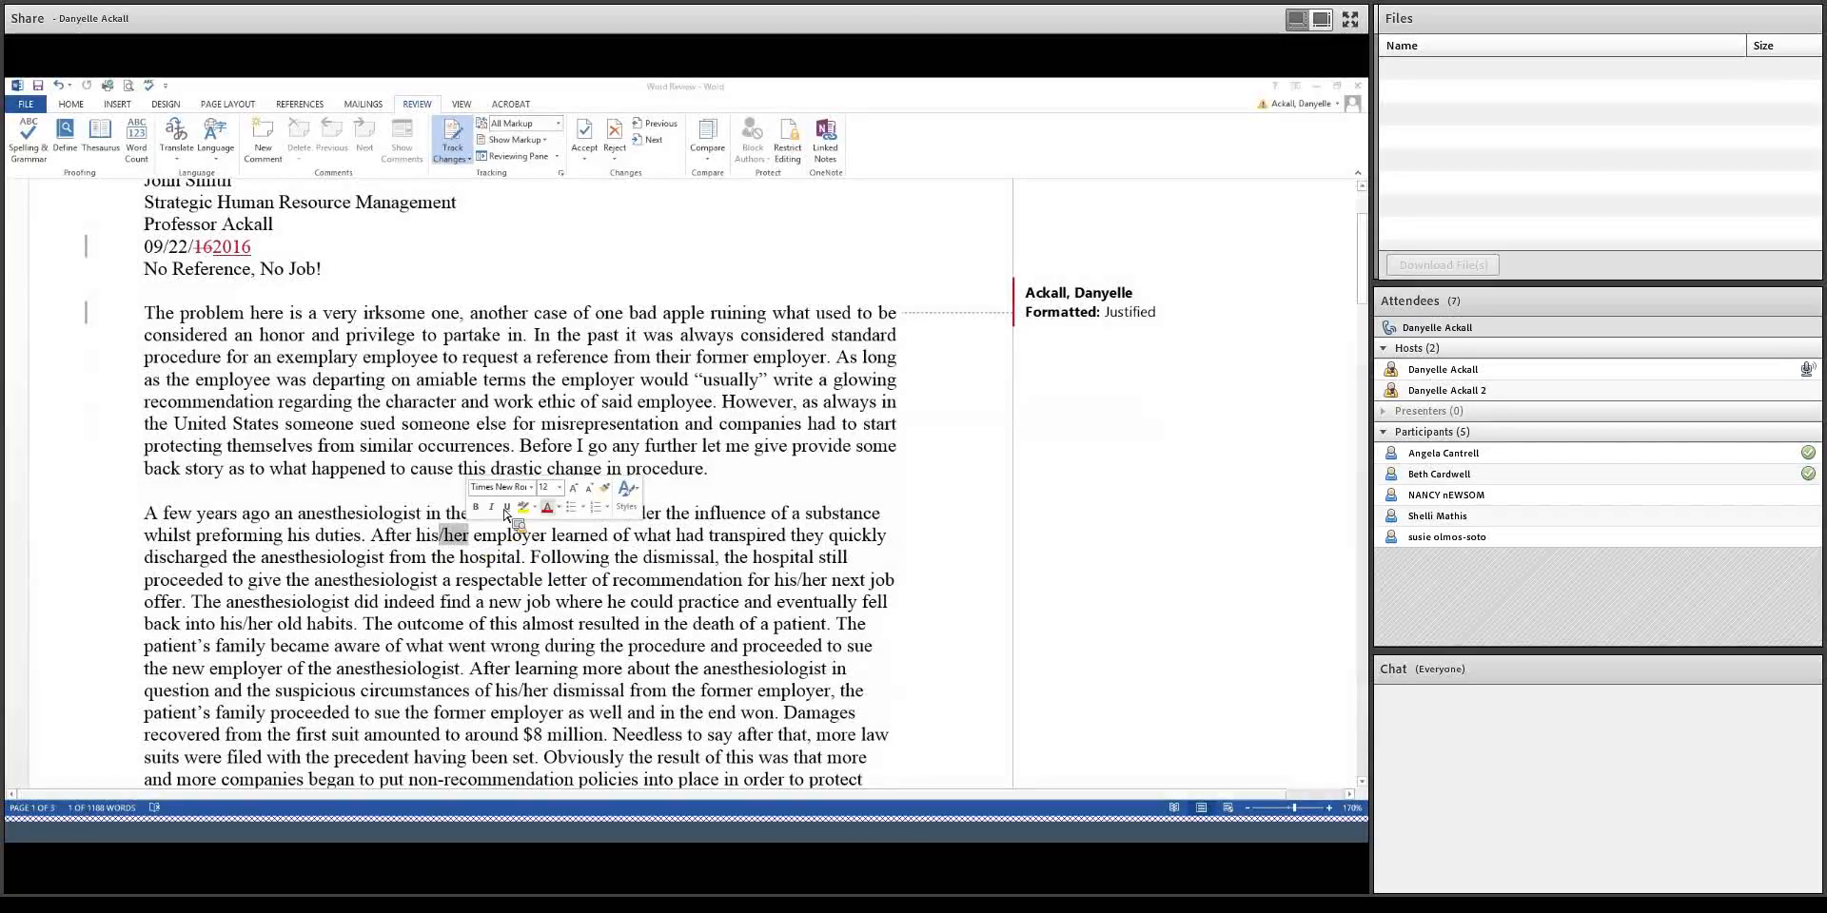
key(Delete)
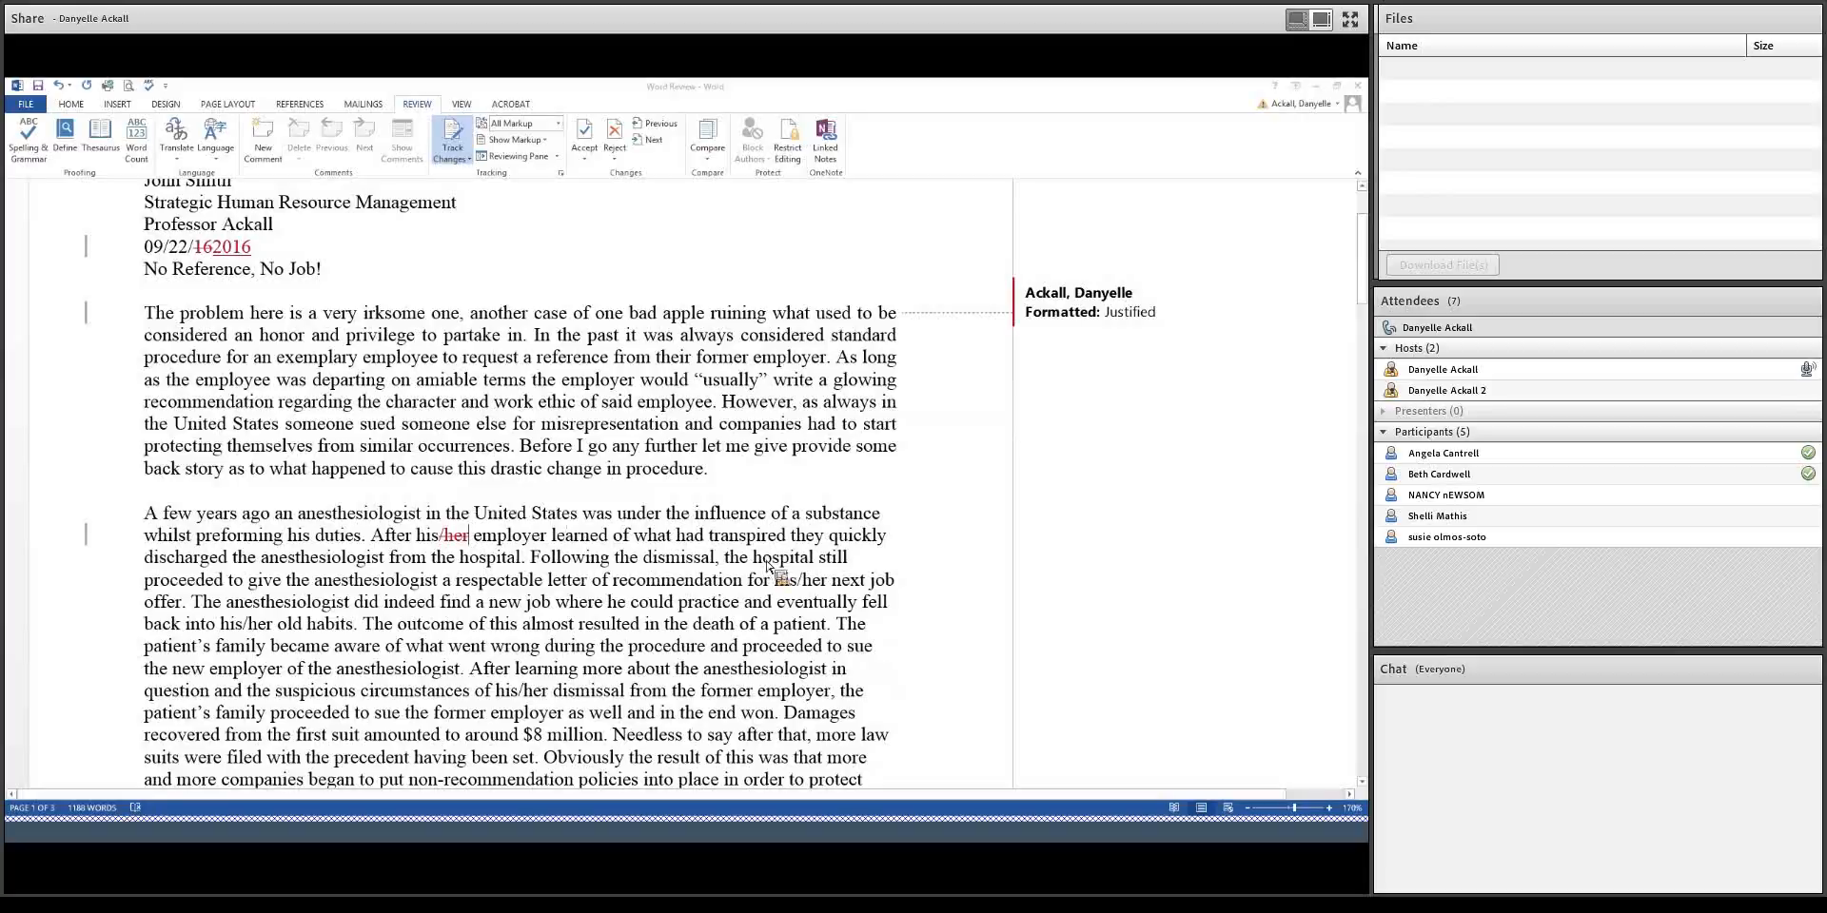
double_click(815, 537)
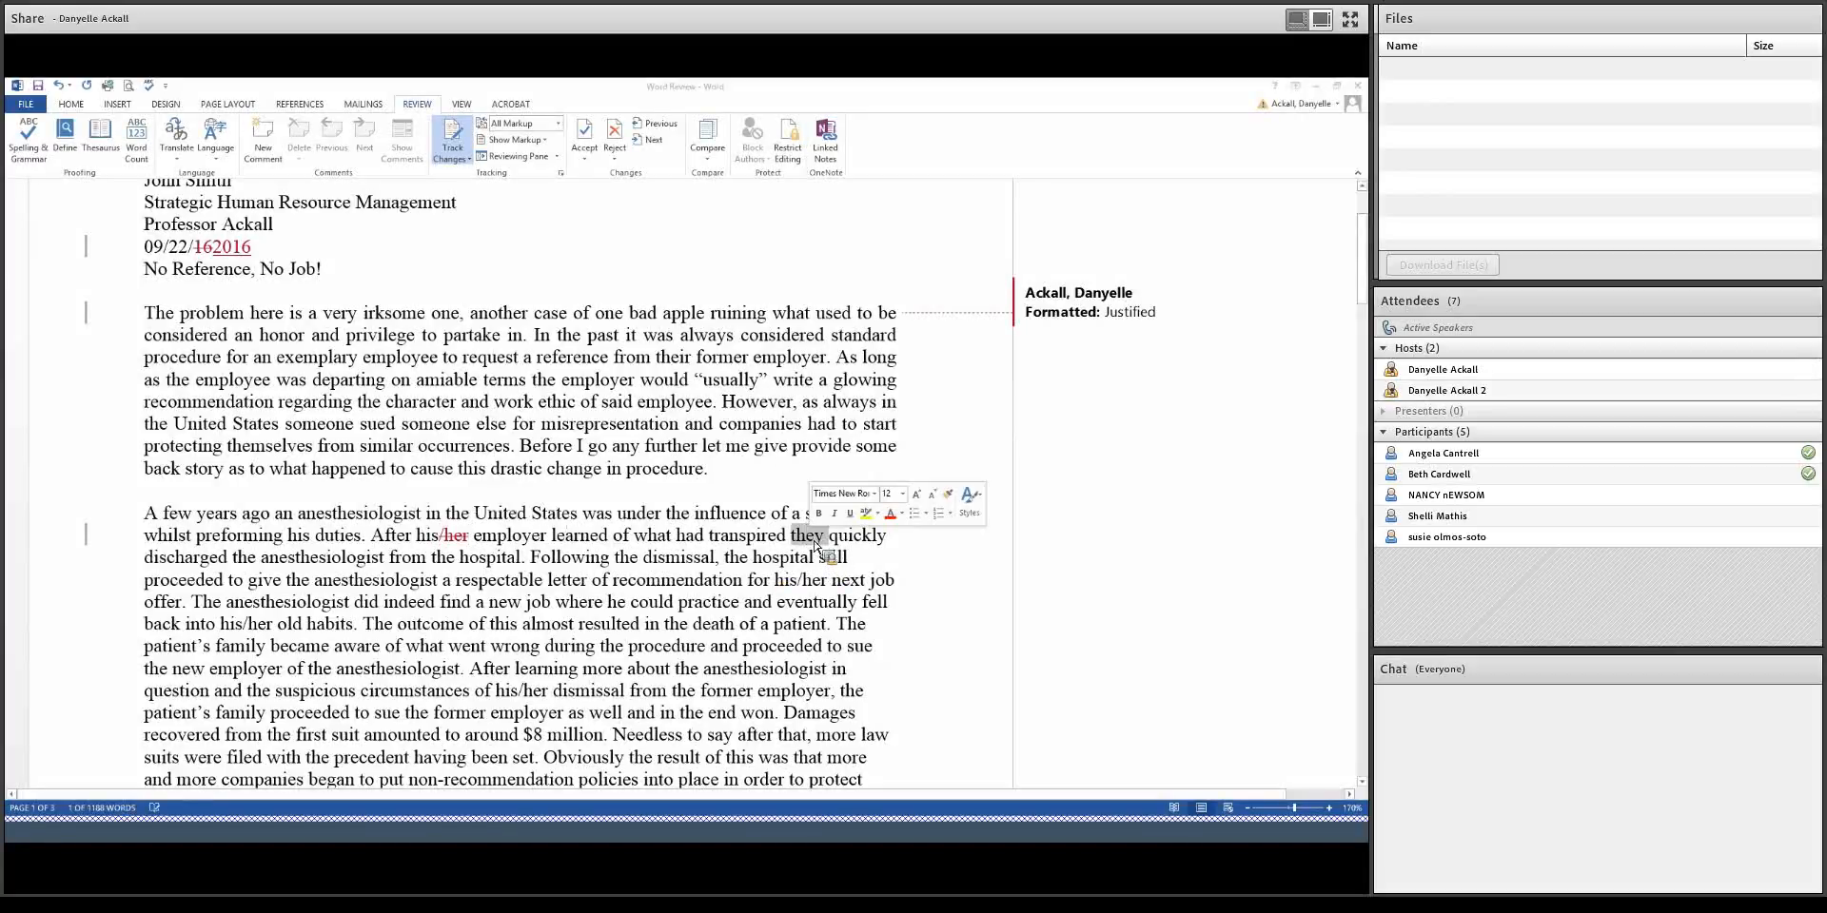
text(he)
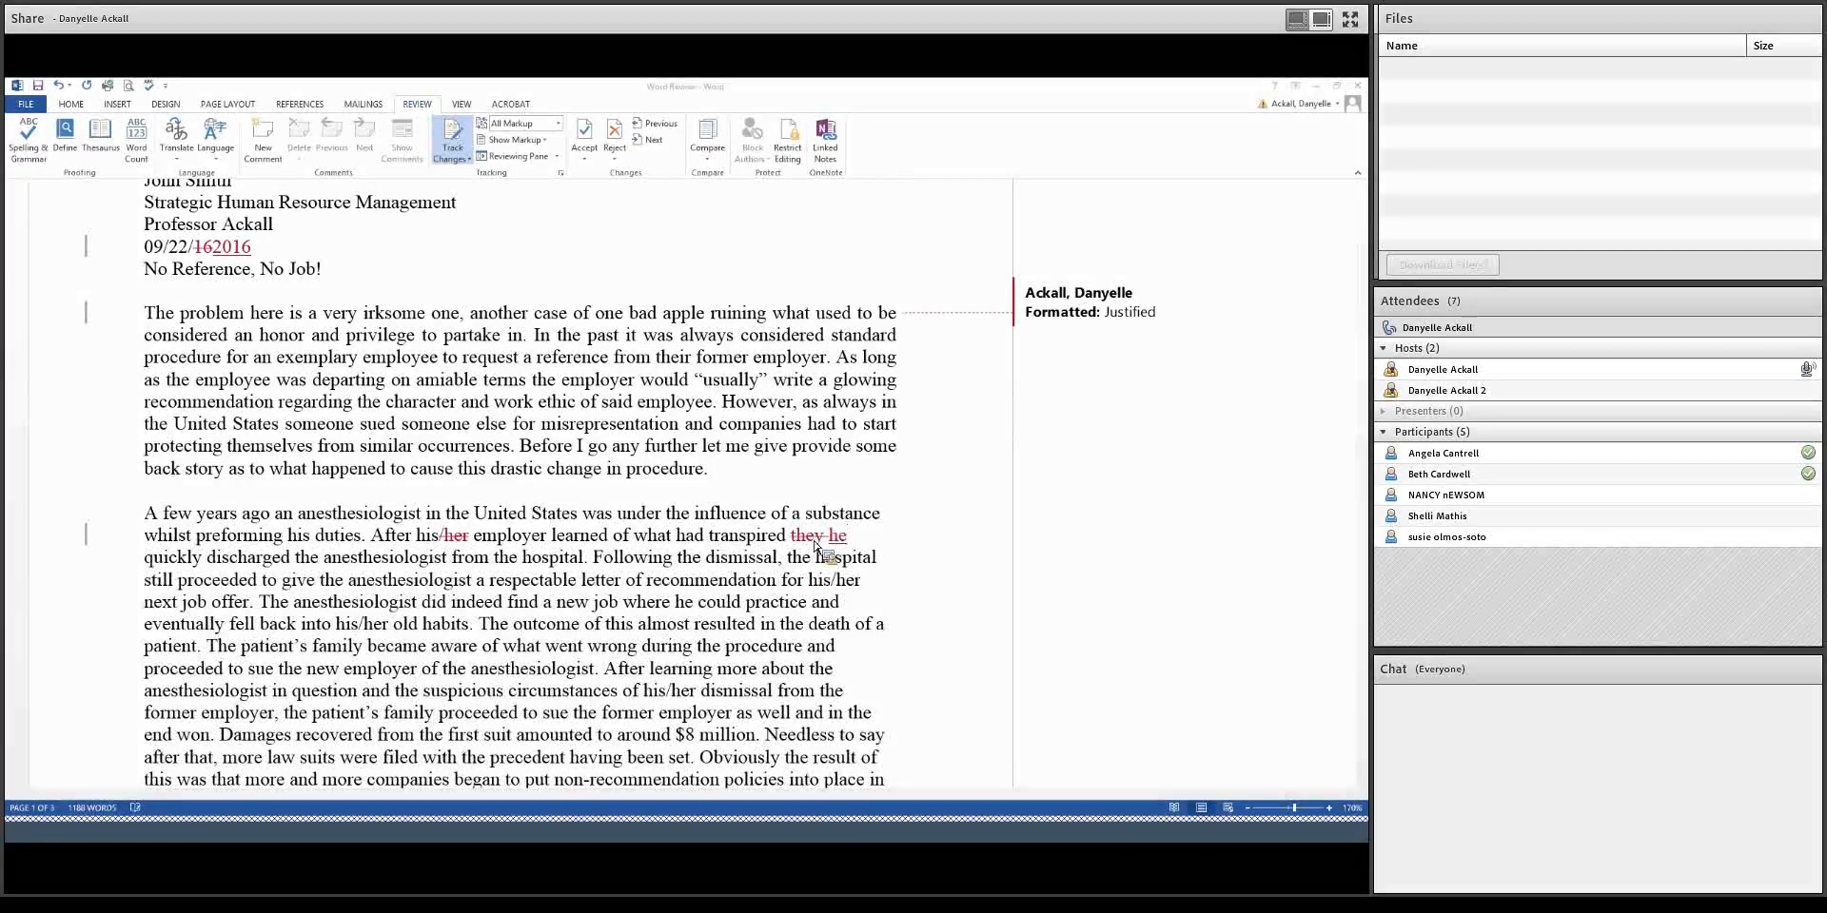
Step: Justify the second body paragraph, which starts "A few years ago"
scroll(818, 548, down, 2)
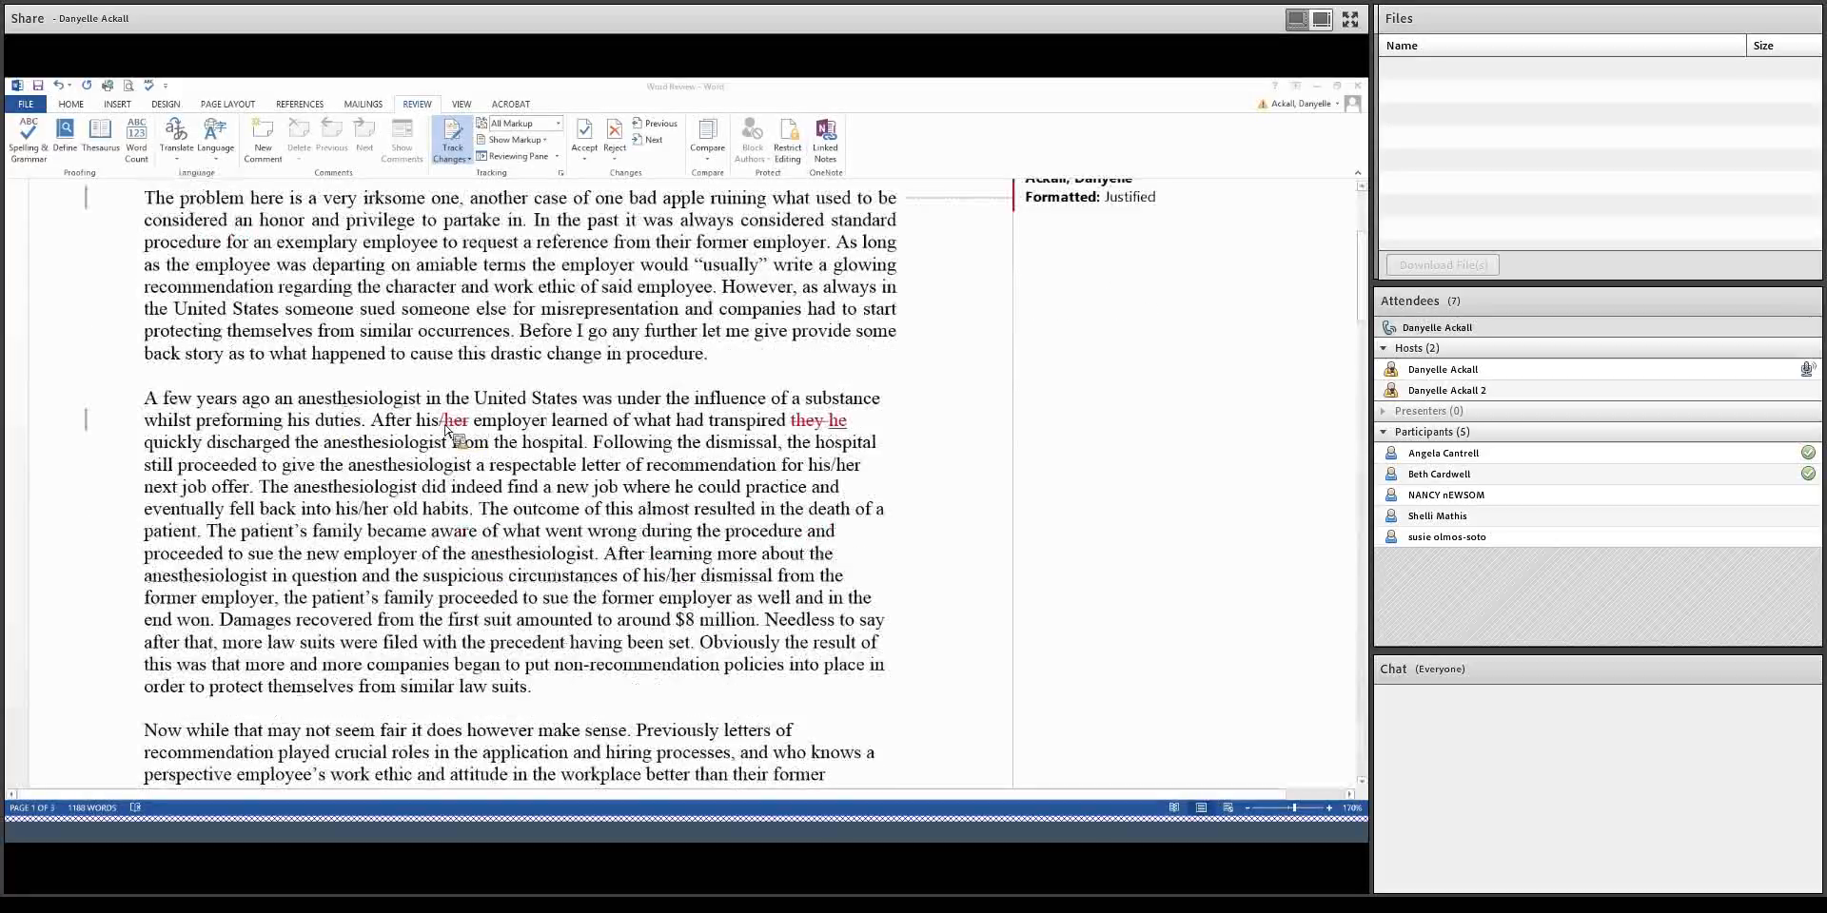
mouse_move(448, 422)
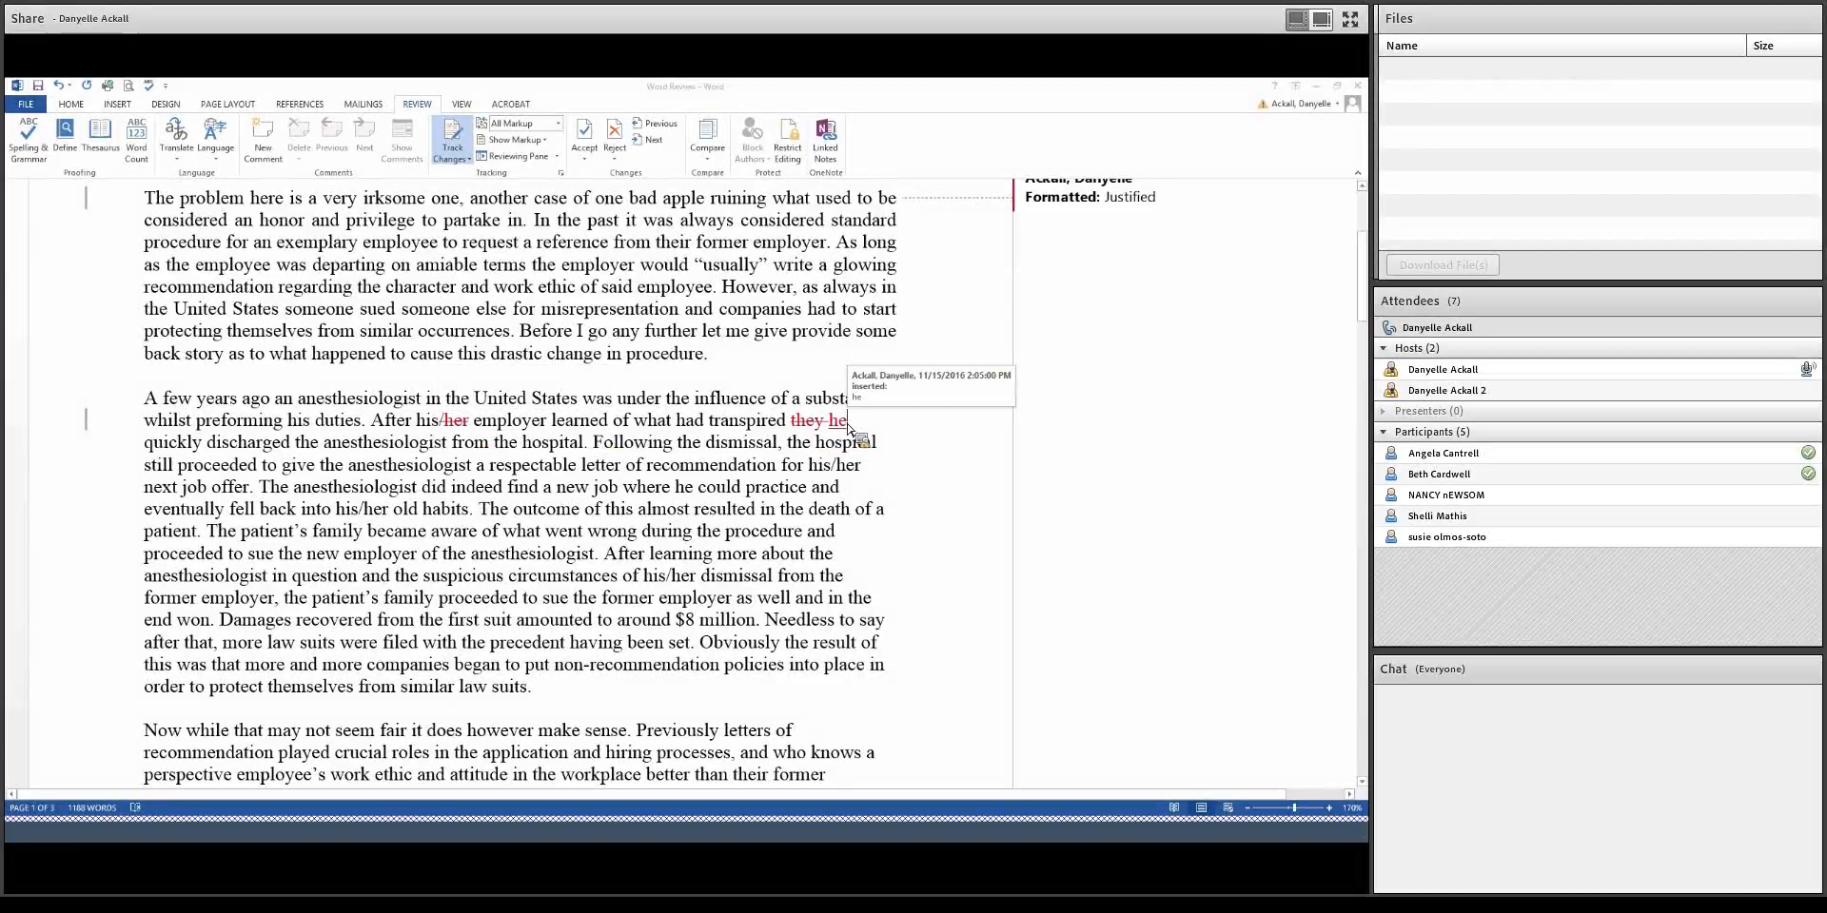
mouse_move(843, 430)
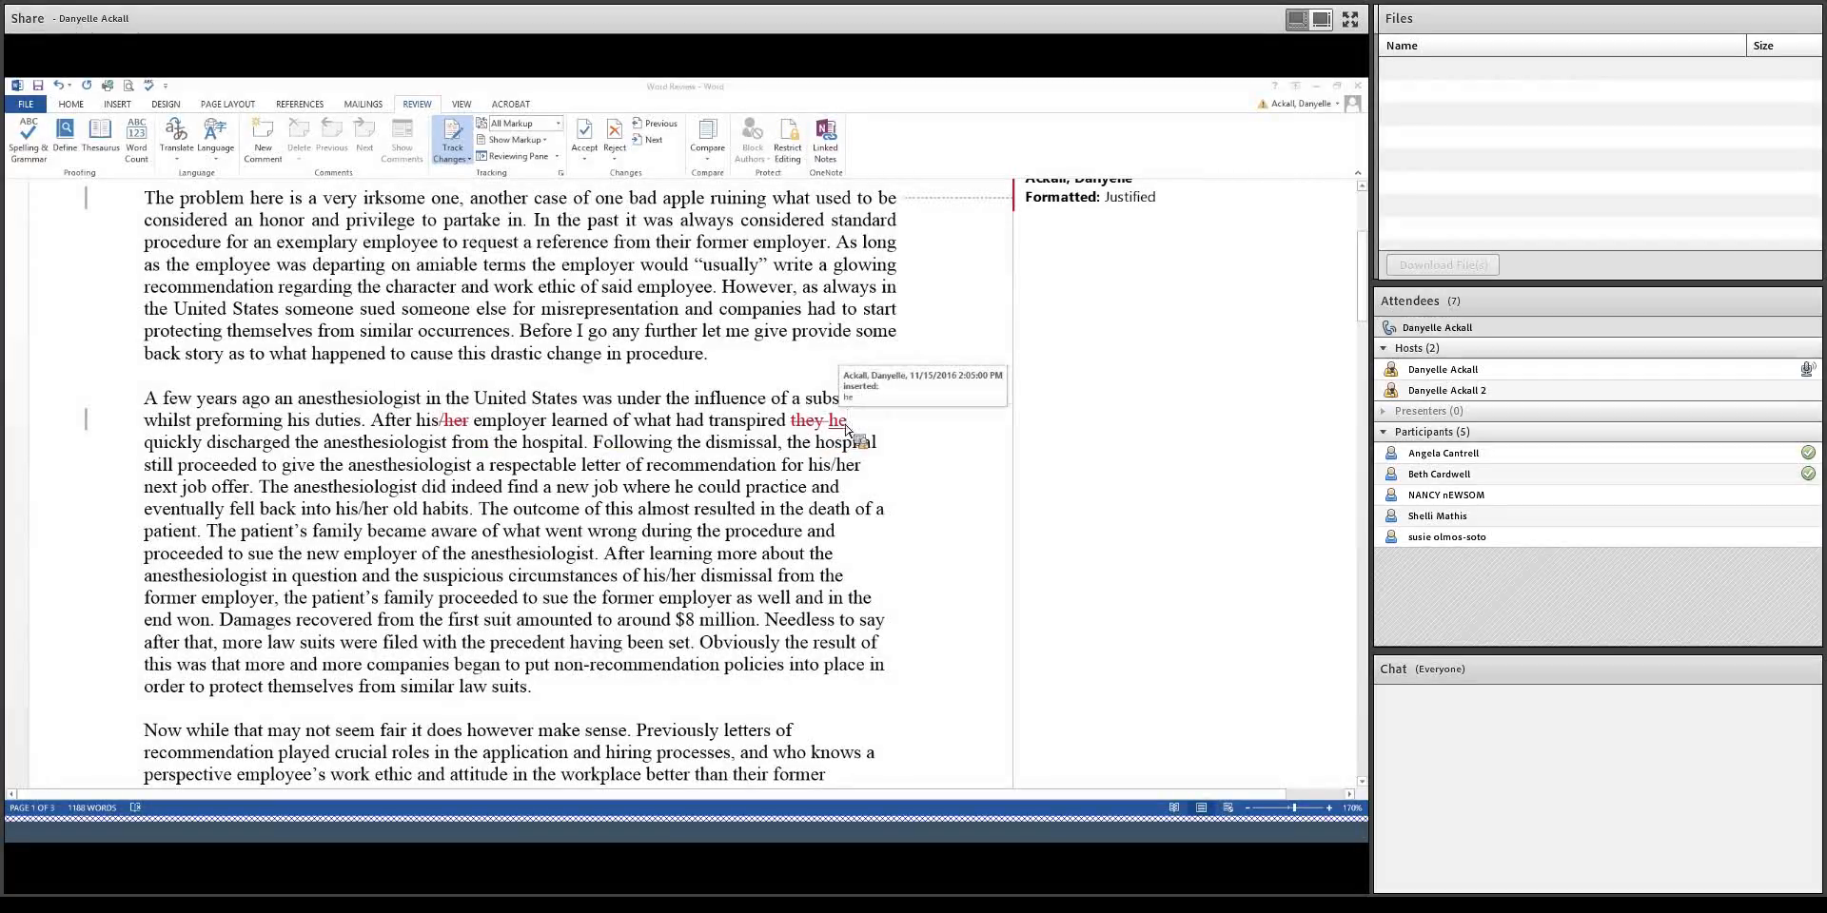
click(772, 399)
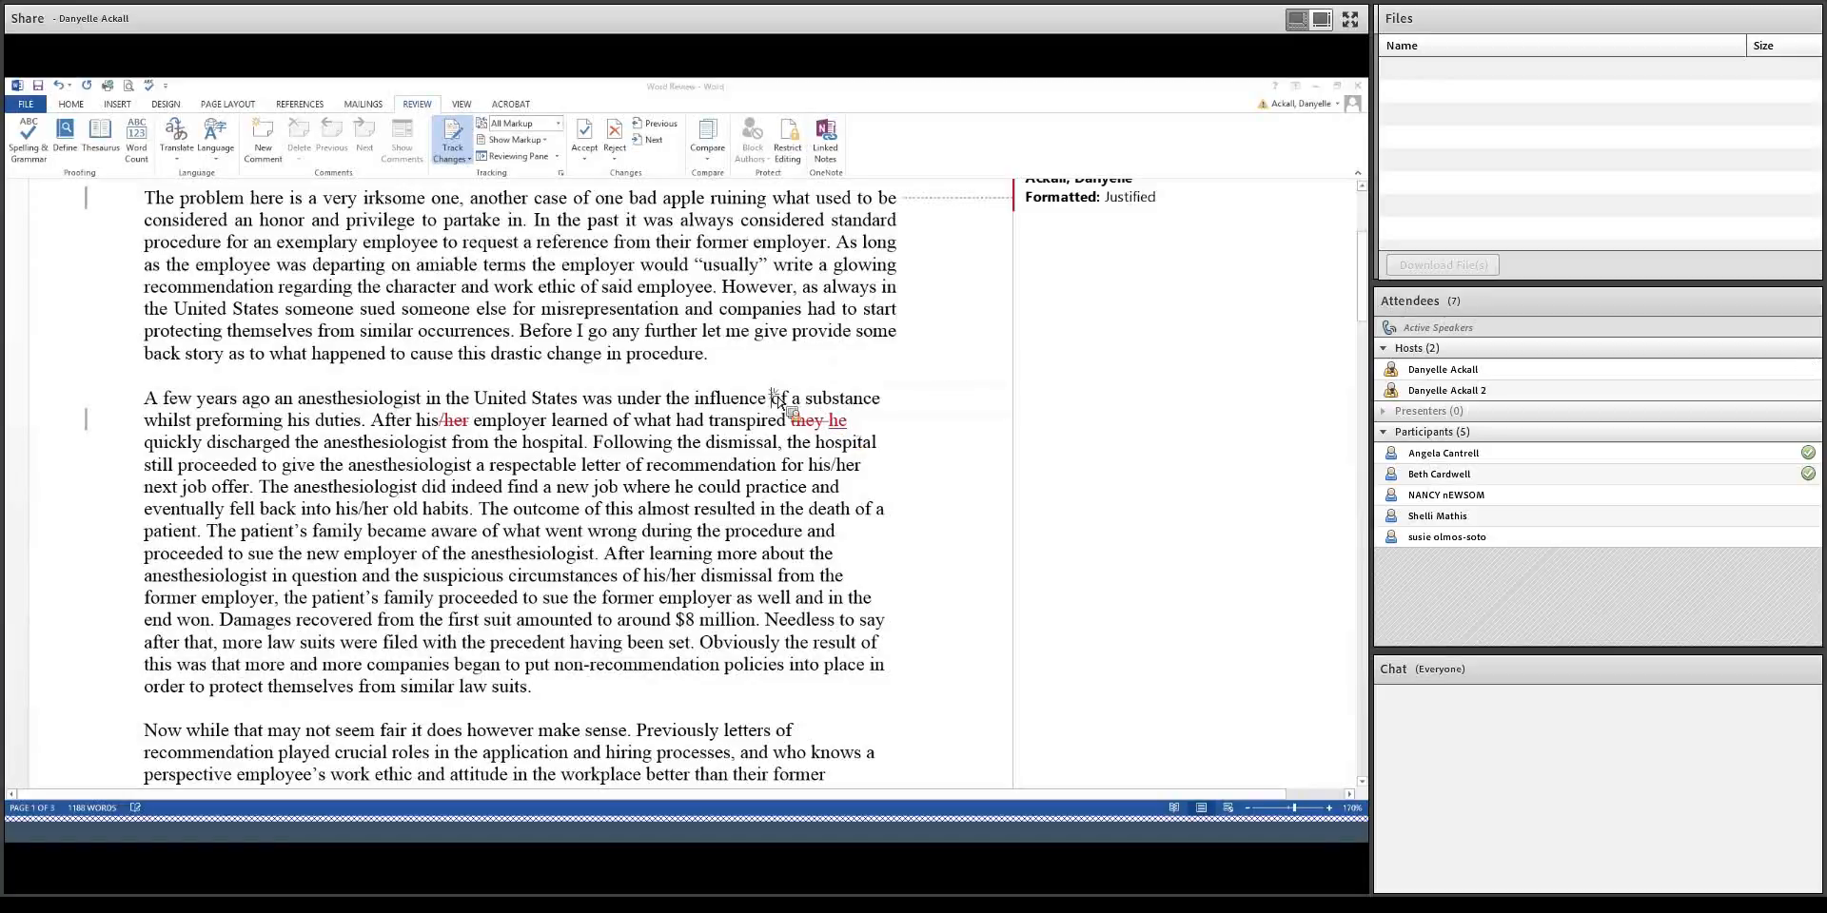
click(74, 105)
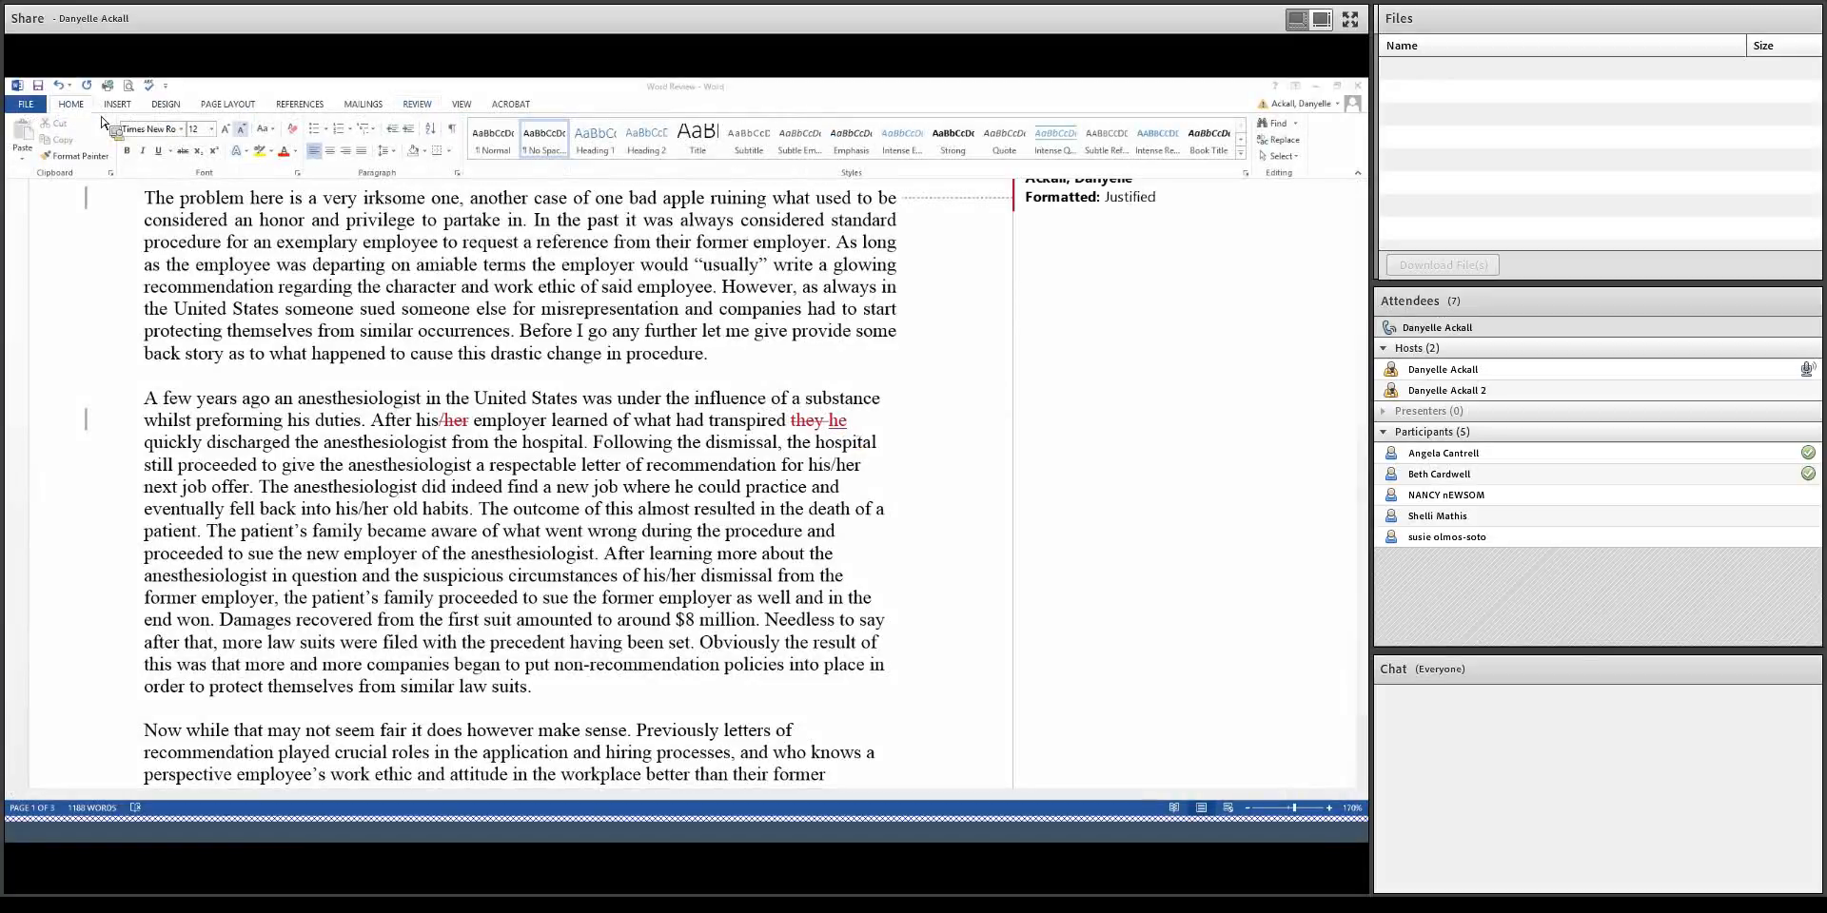
click(360, 150)
Step: Examine the tracked text edits and formatting notes across the heading and the first two paragraphs
mouse_move(815, 472)
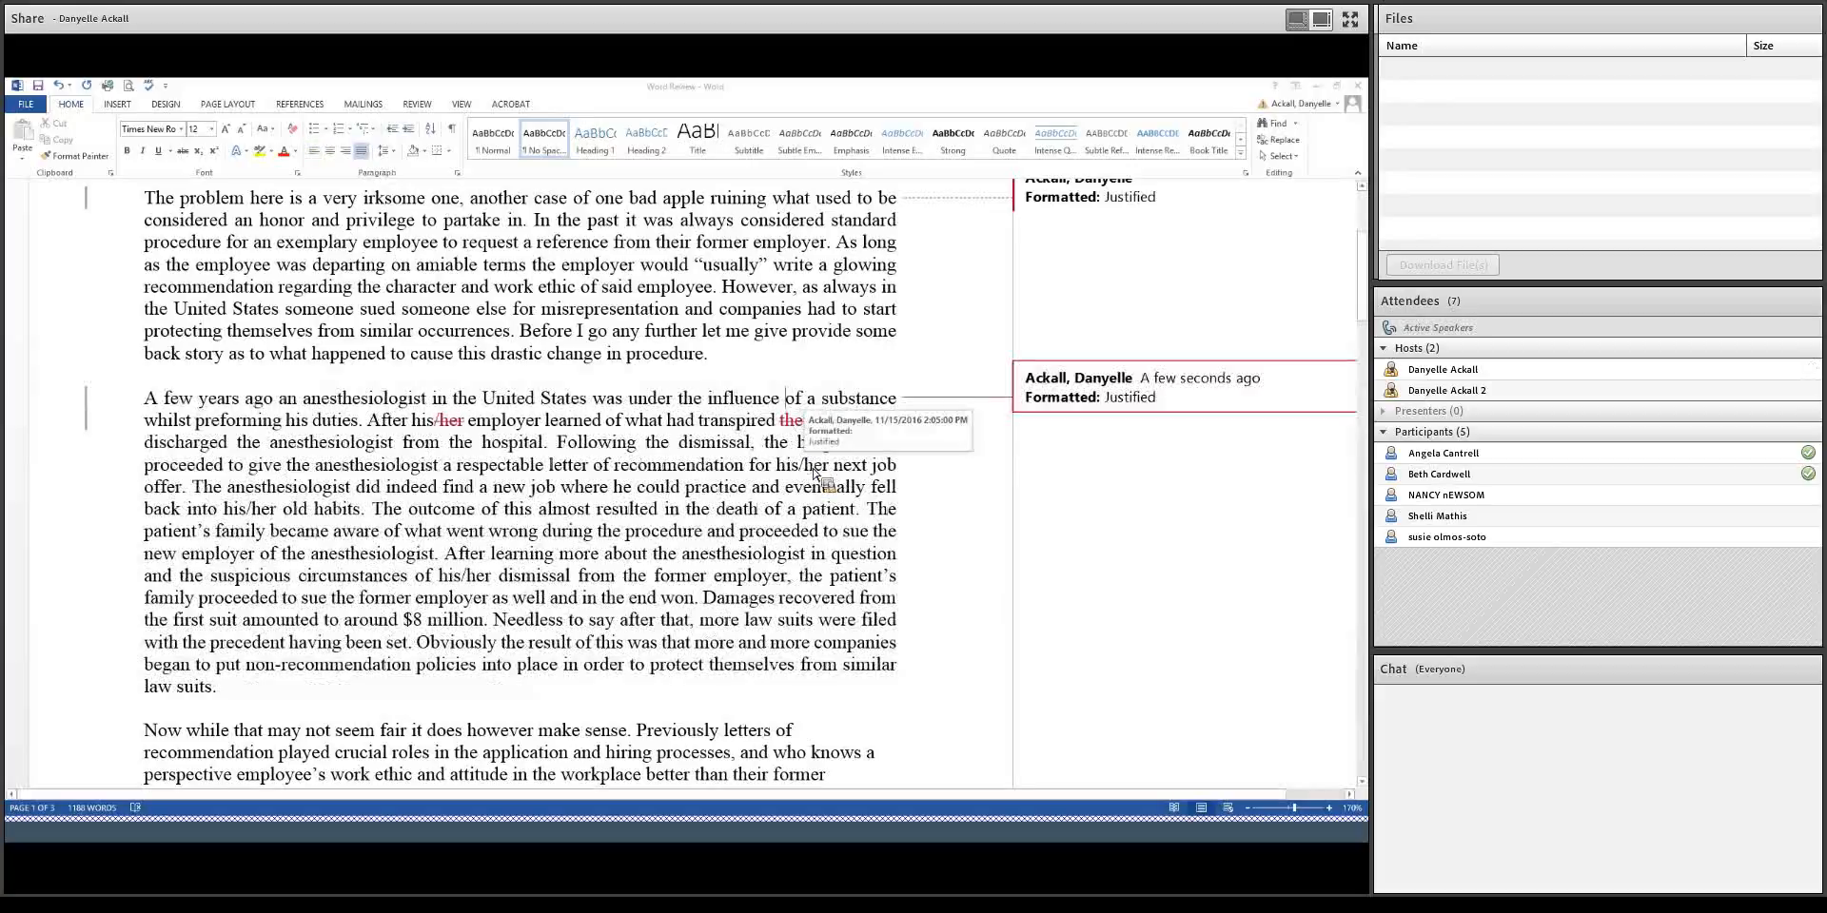
scroll(814, 472, down, 1)
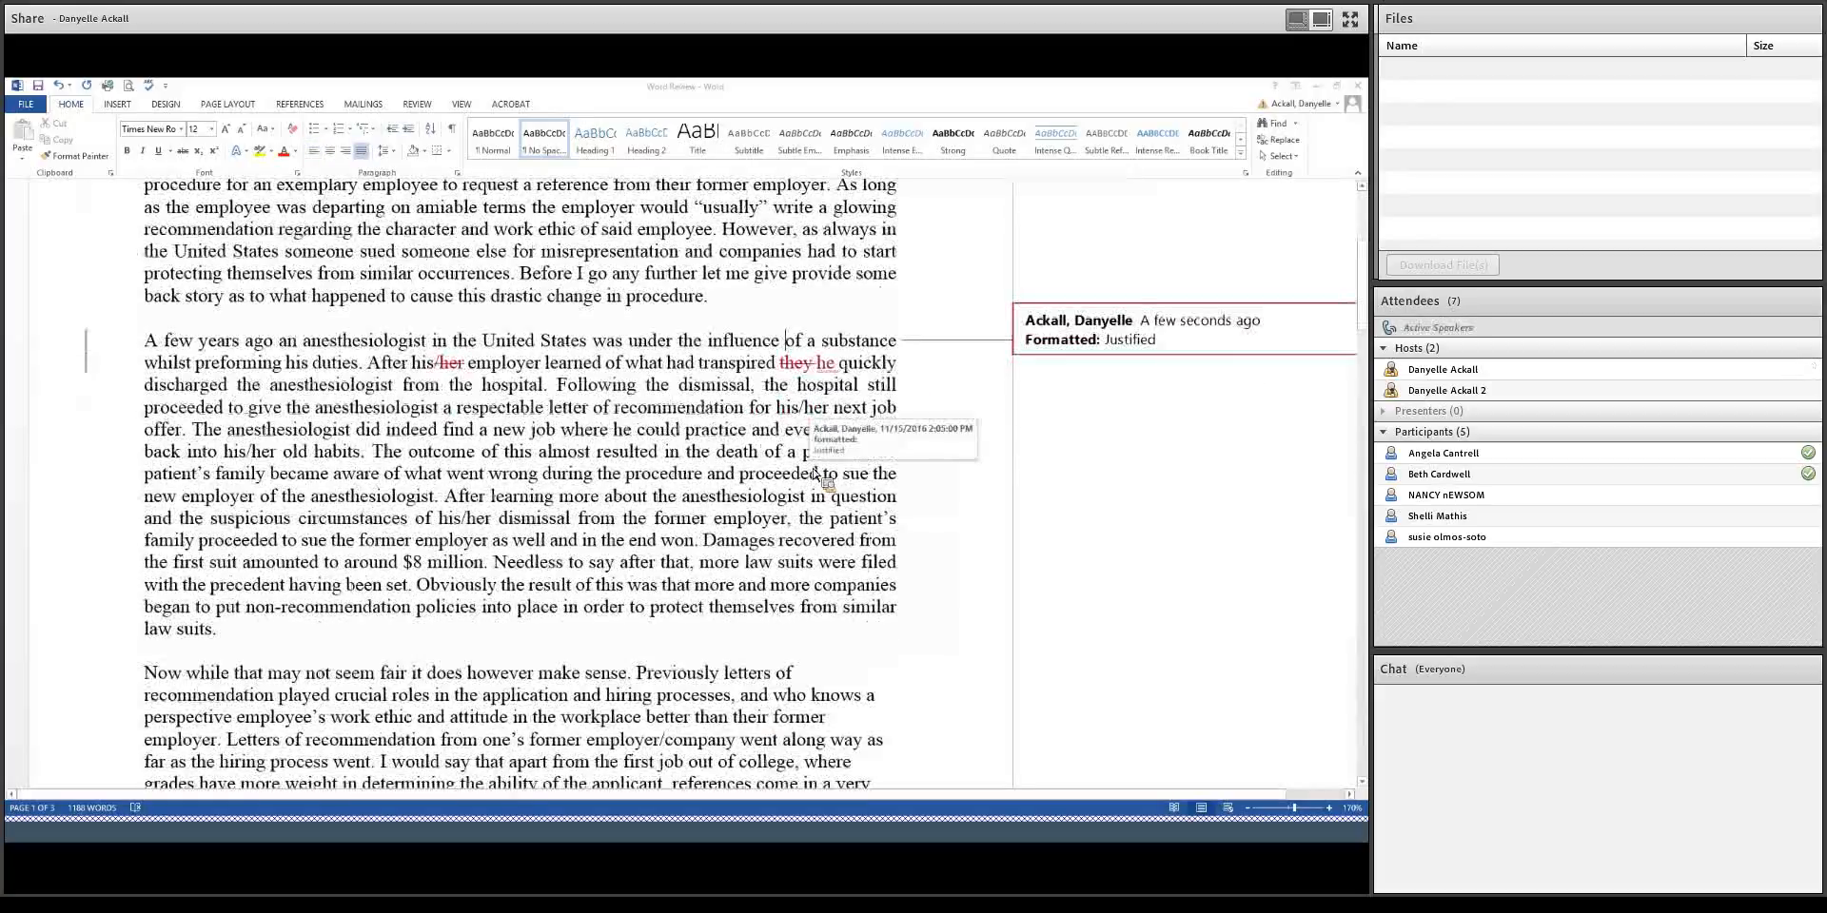
scroll(814, 472, down, 1)
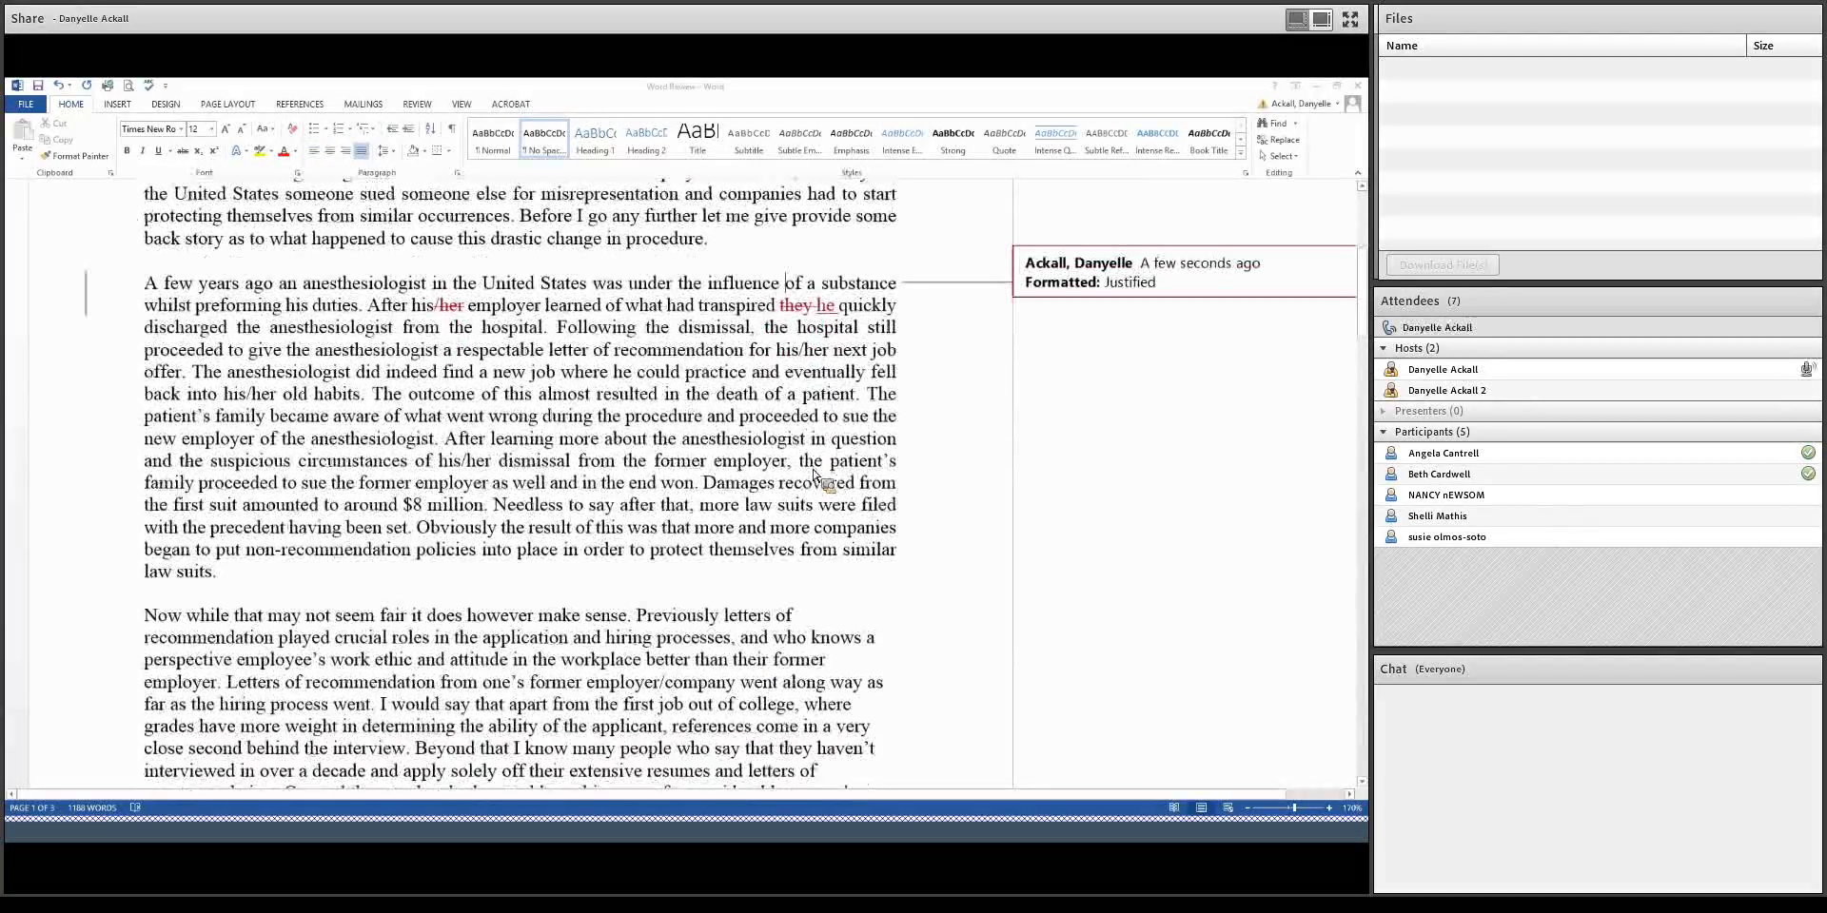
scroll(769, 511, up, 1)
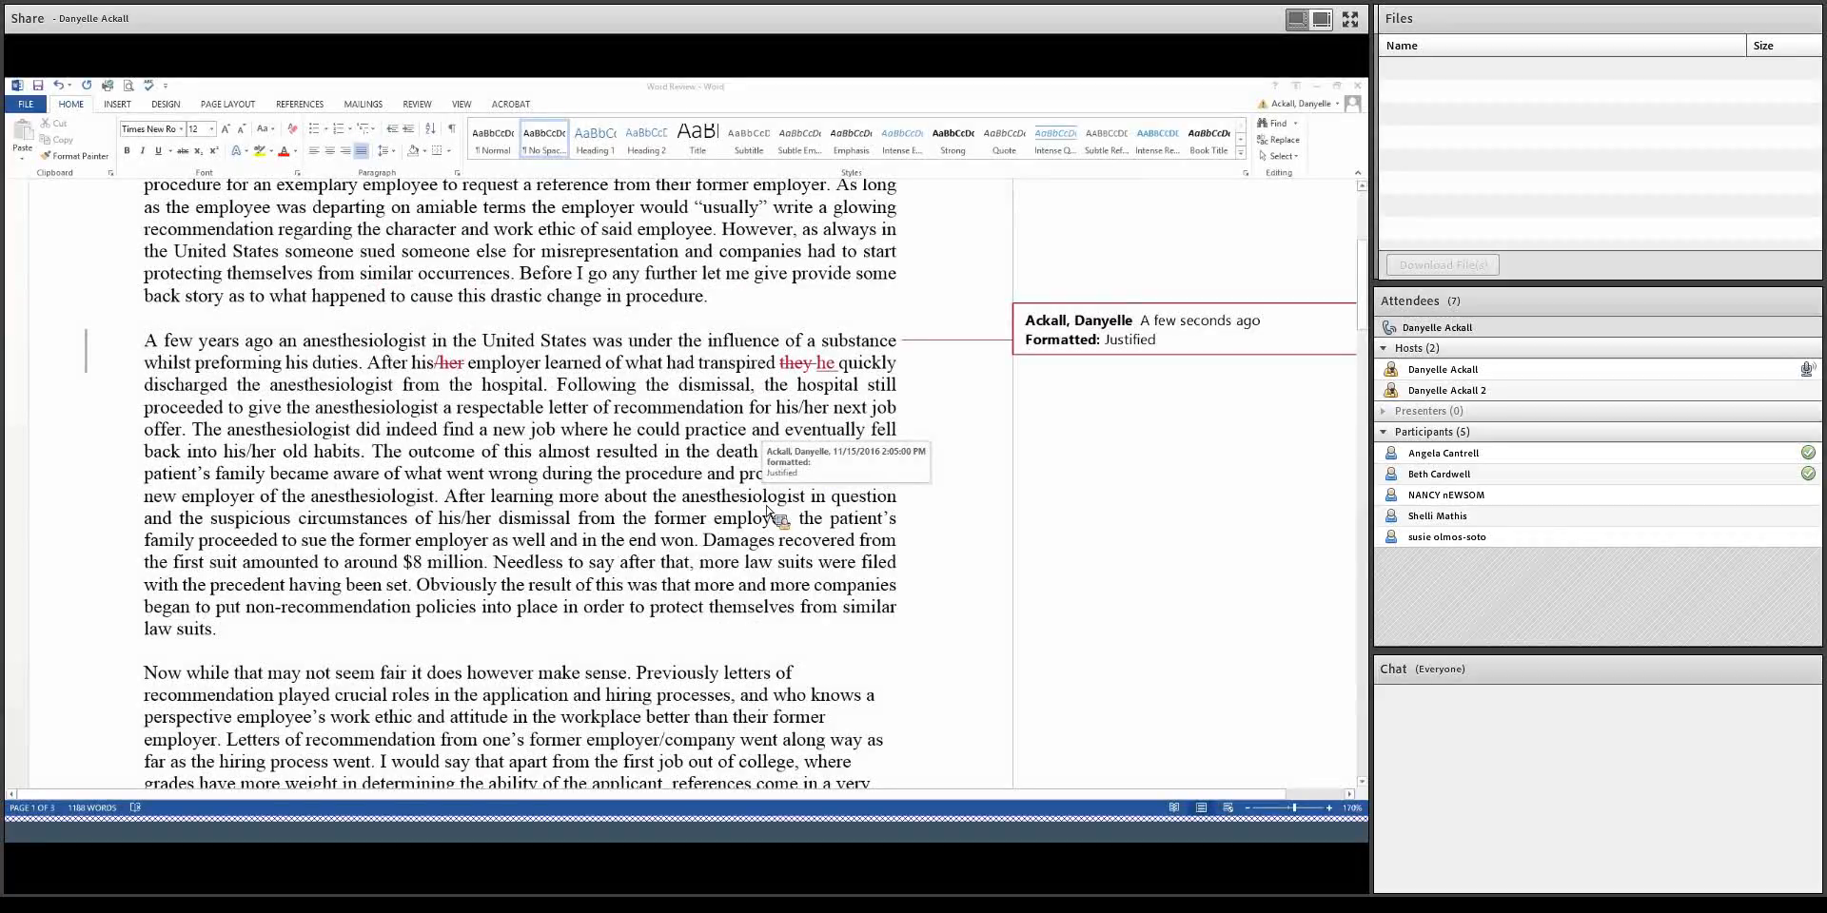
scroll(769, 511, up, 2)
scroll(767, 511, up, 1)
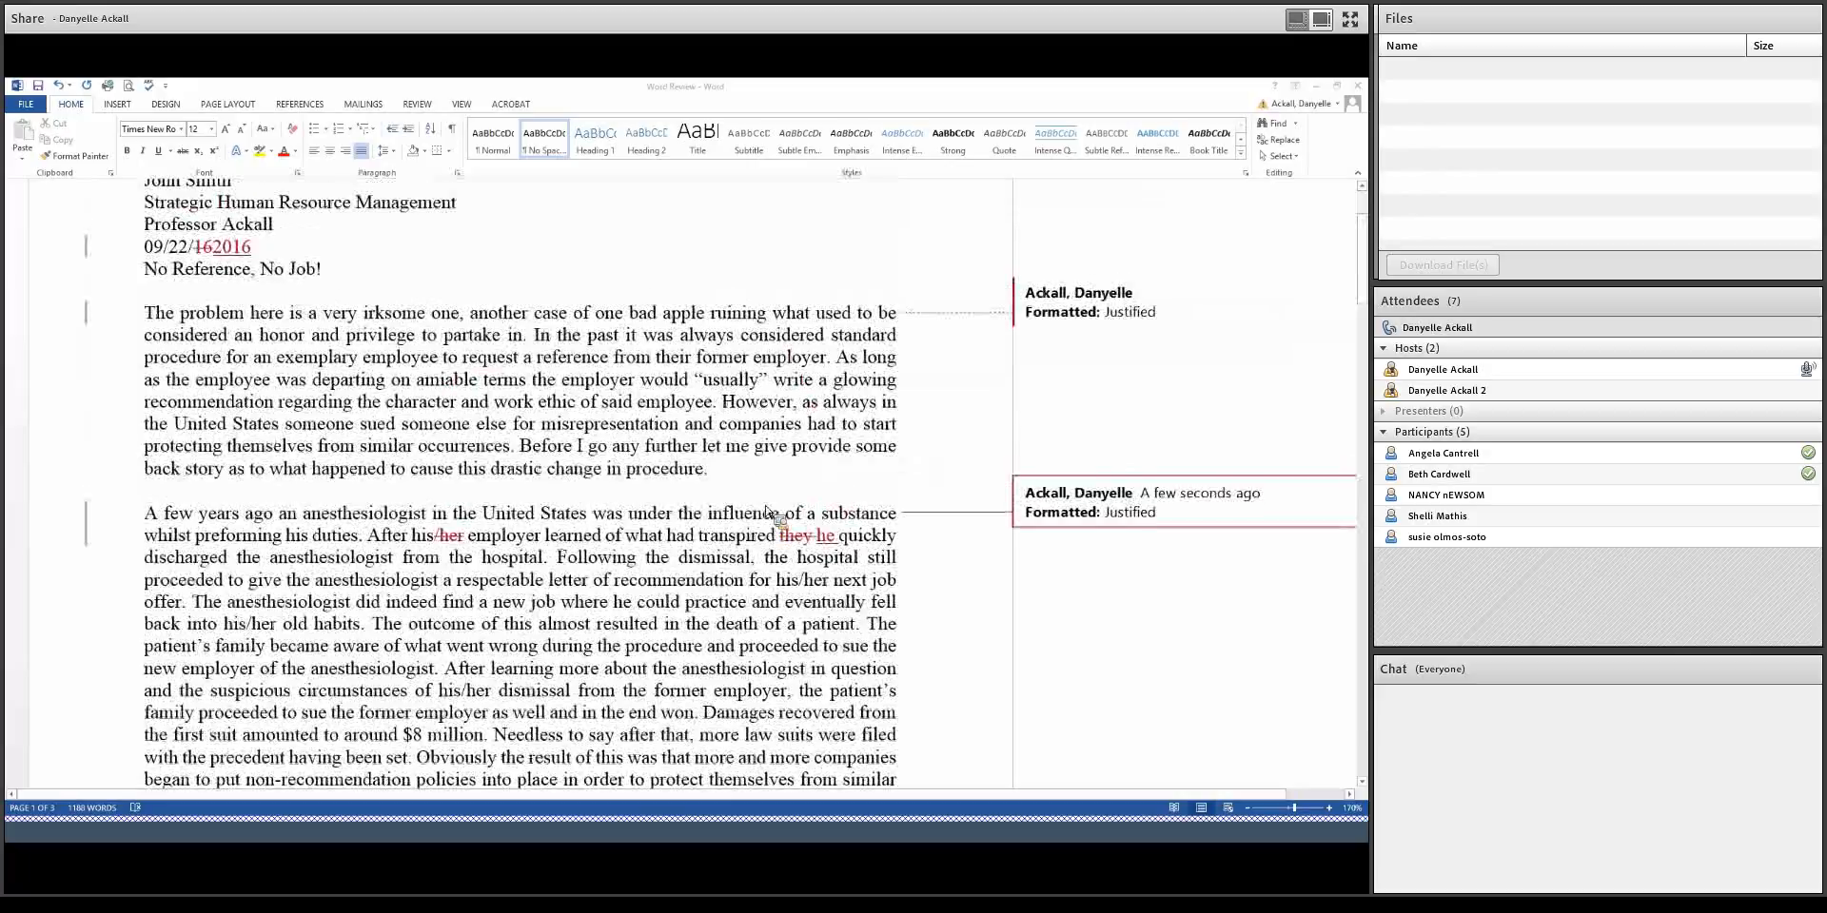
scroll(765, 511, up, 1)
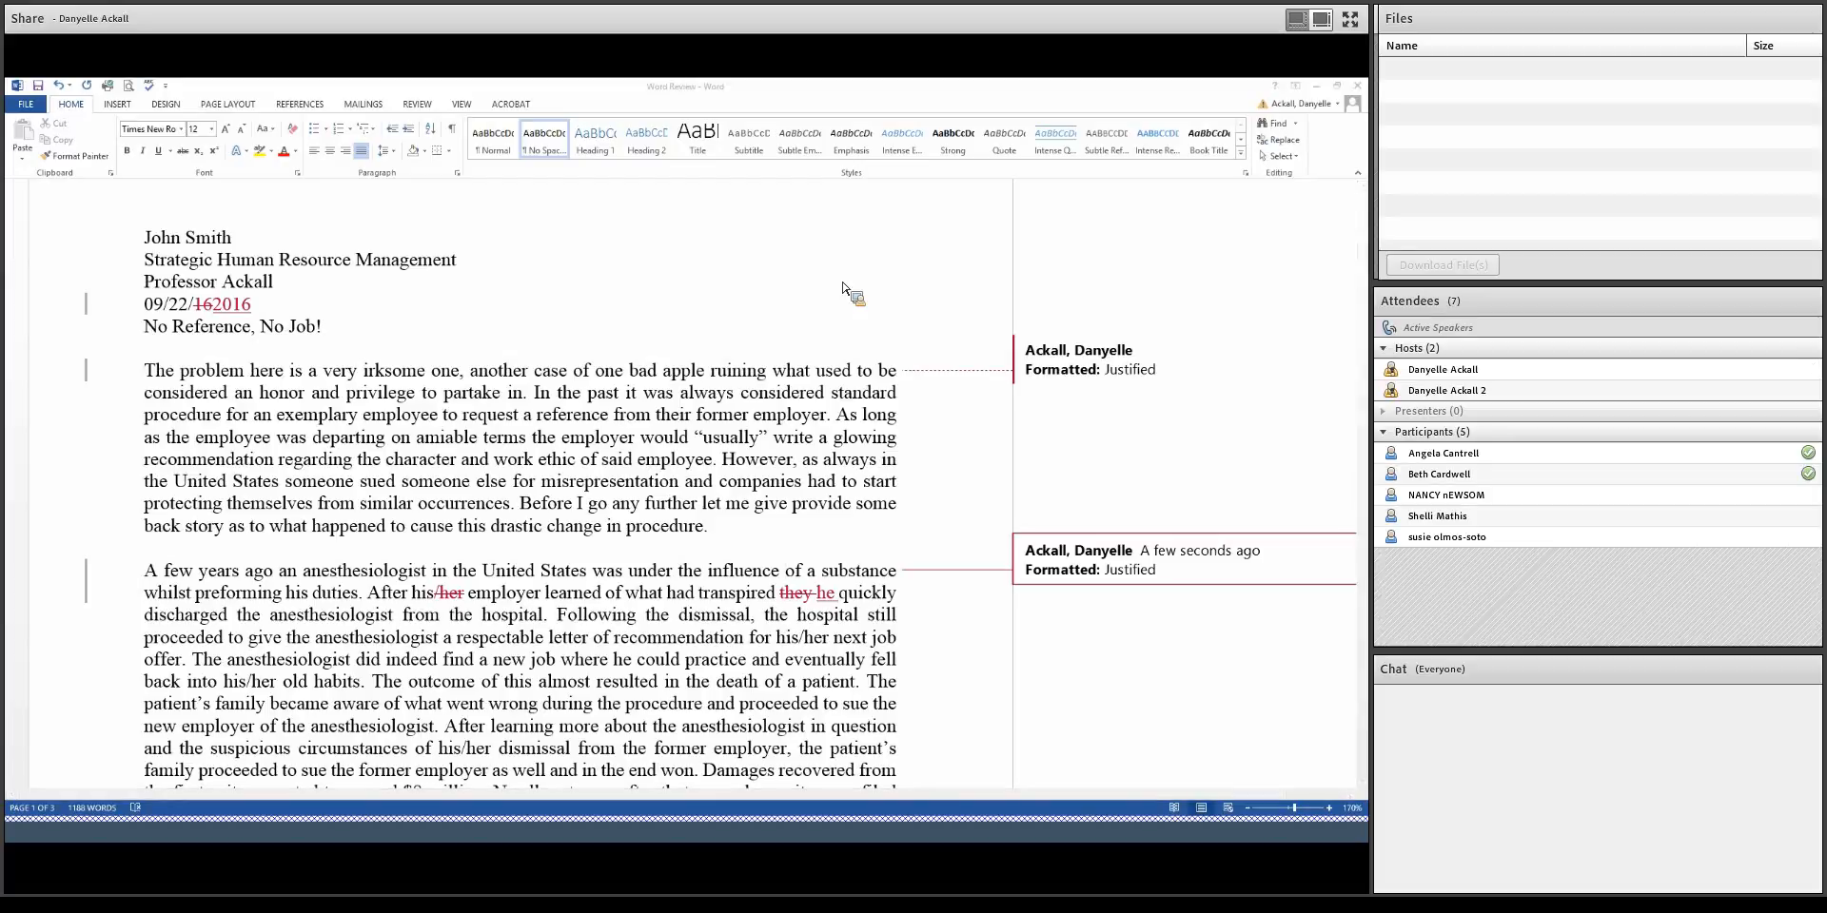
Step: Turn off Track Changes and look over the options for accepting changes without applying any
click(457, 105)
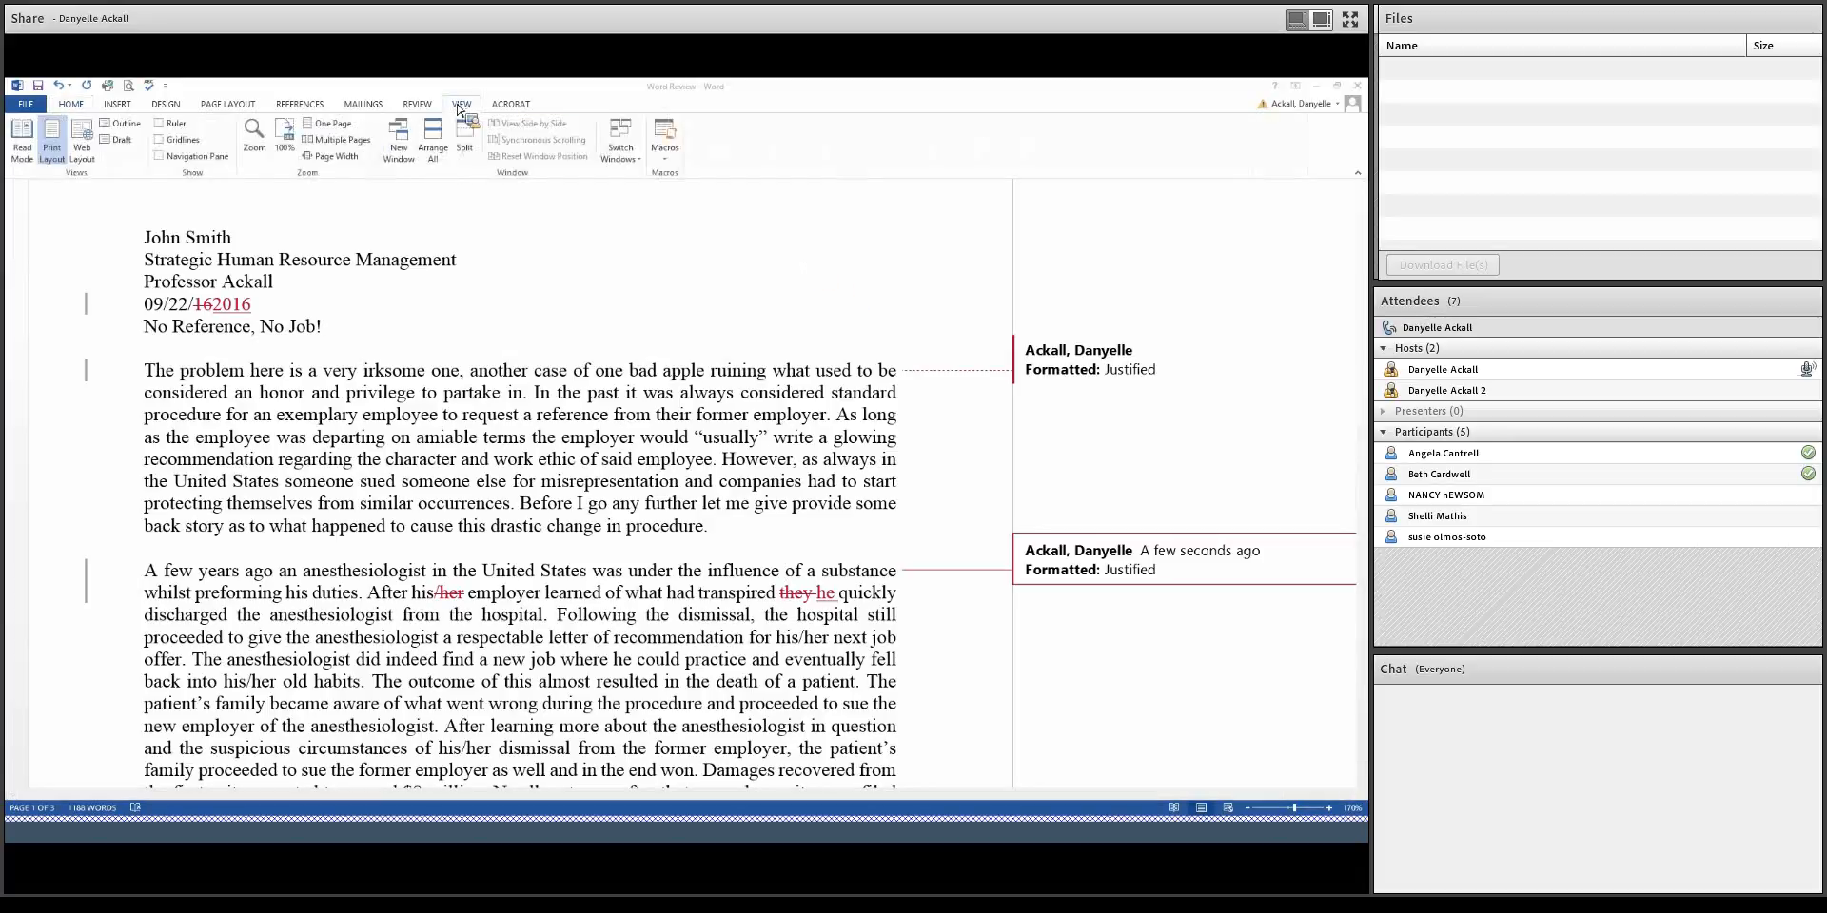
click(414, 107)
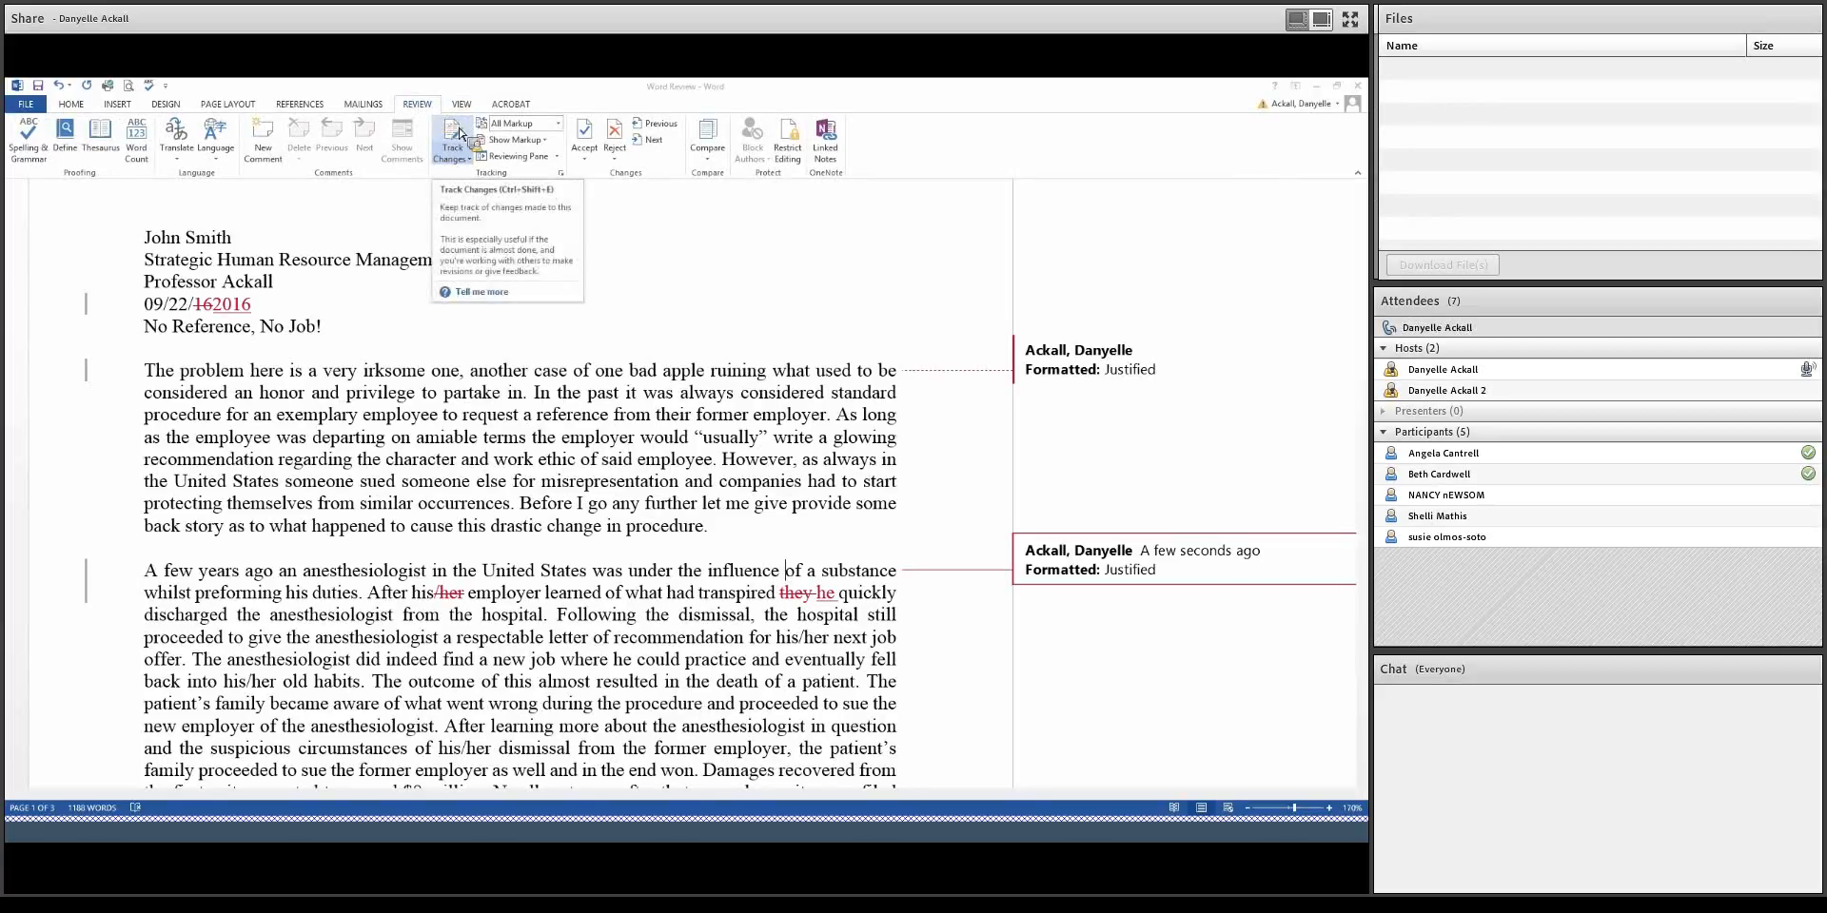
click(455, 141)
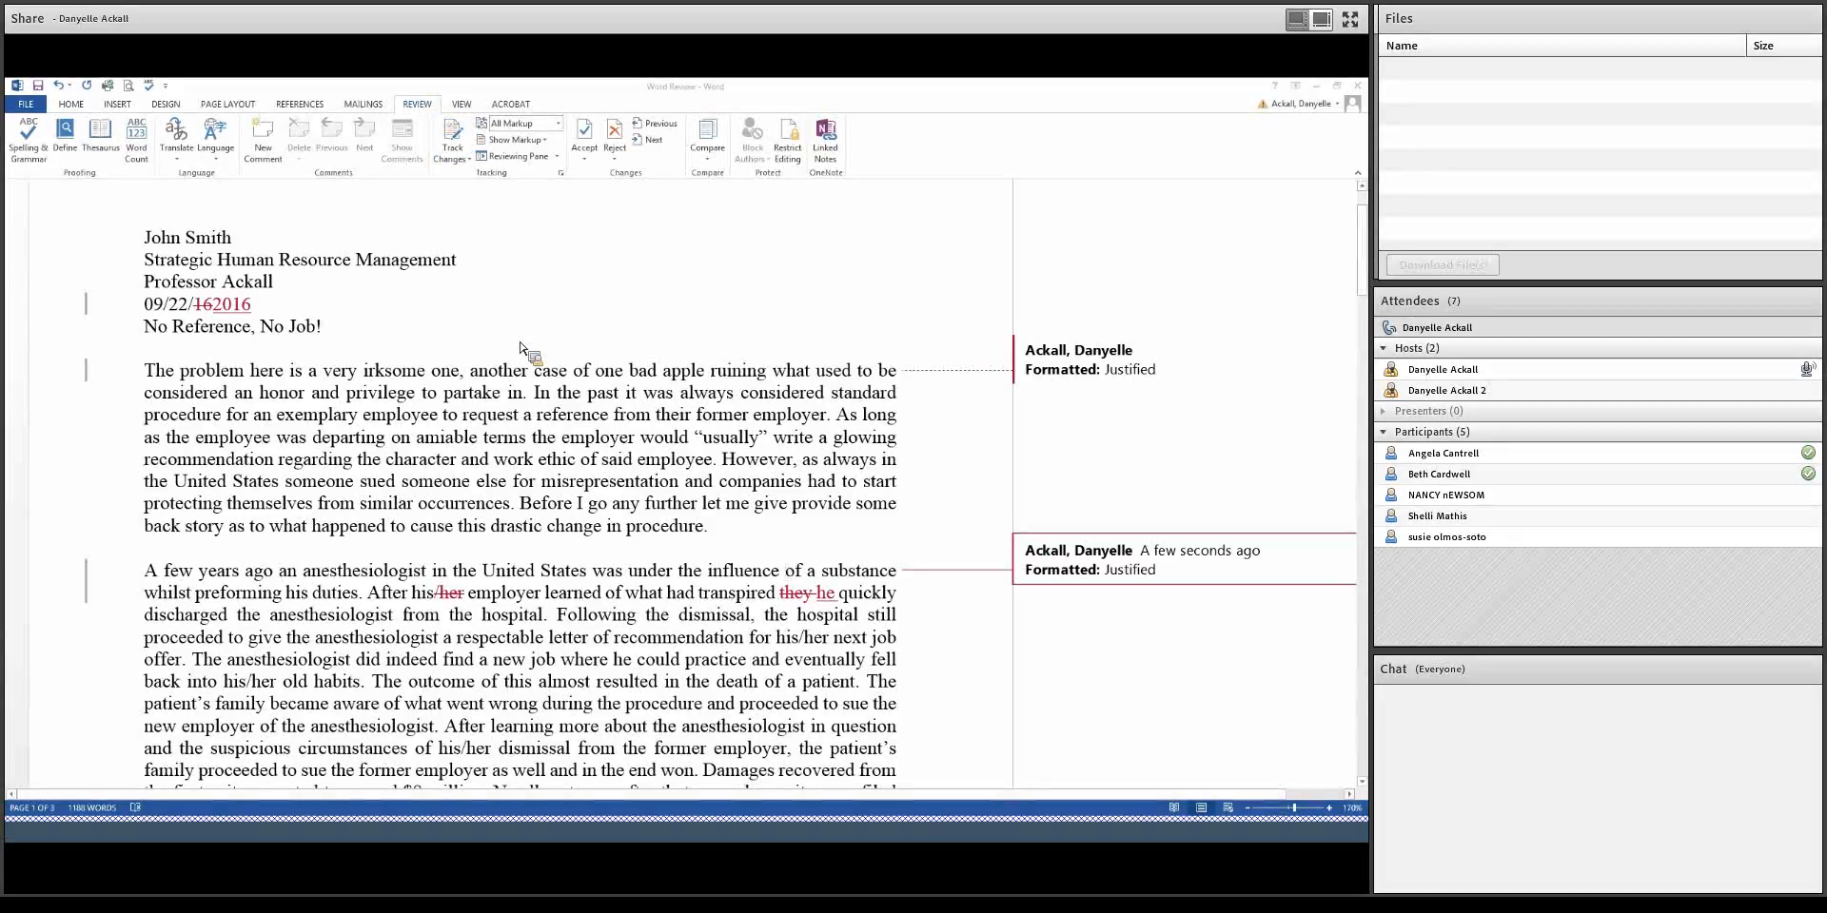
click(592, 165)
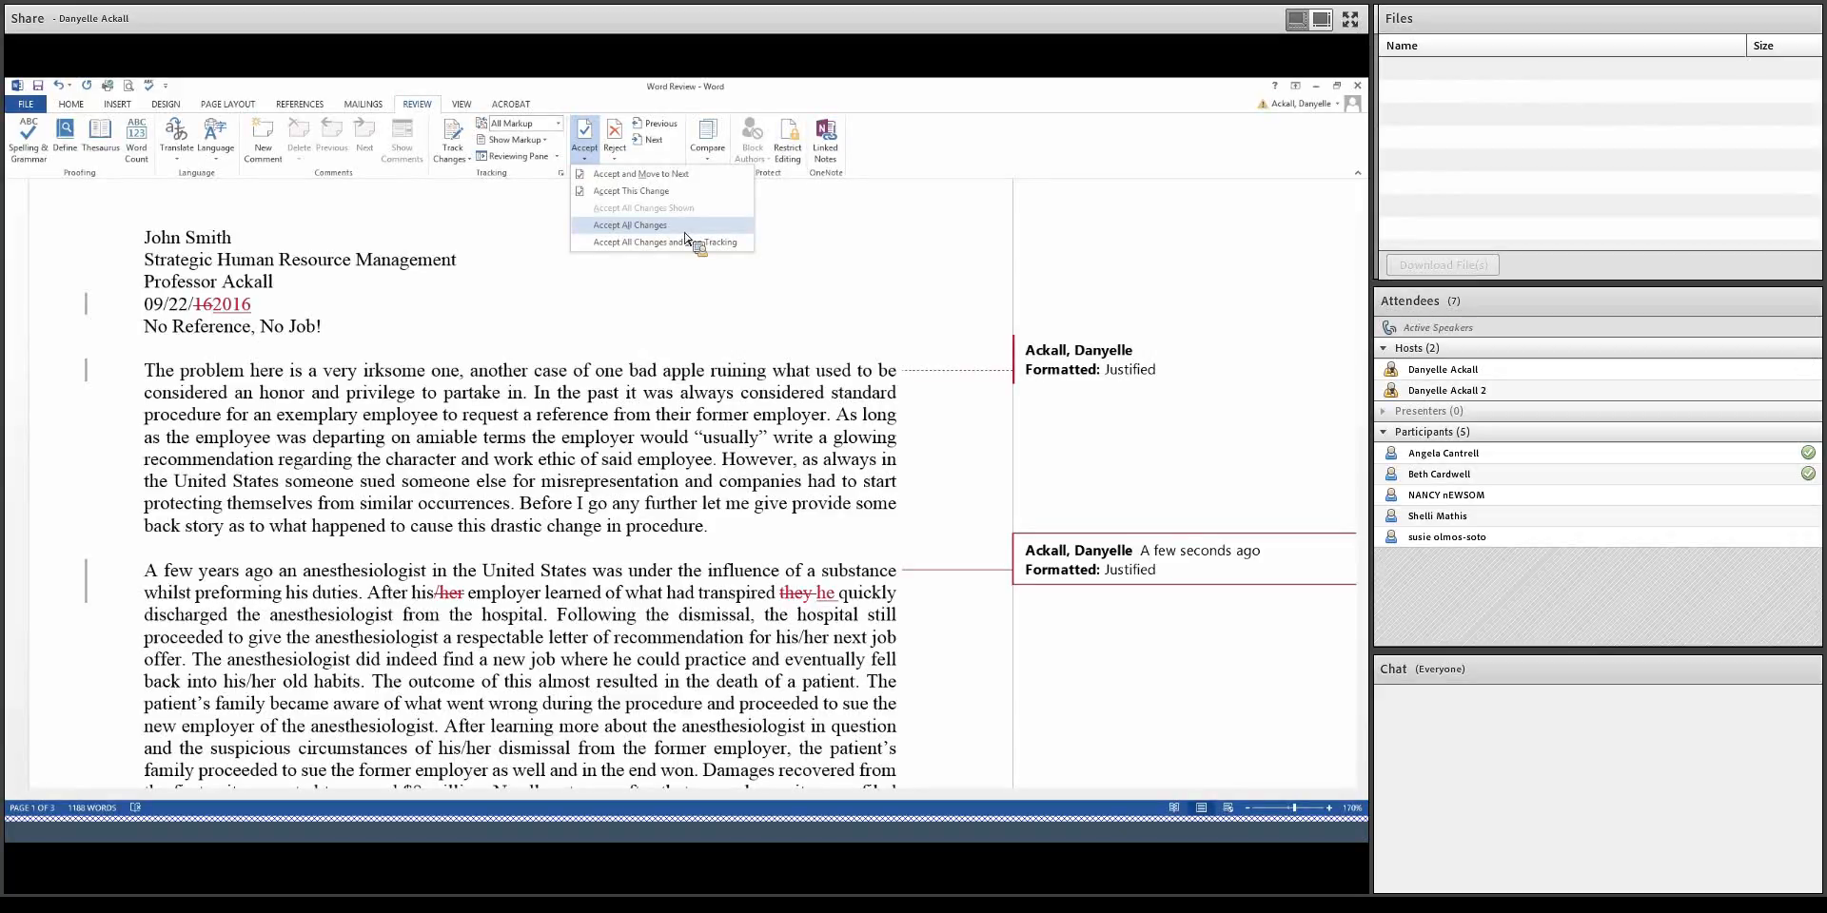
click(856, 257)
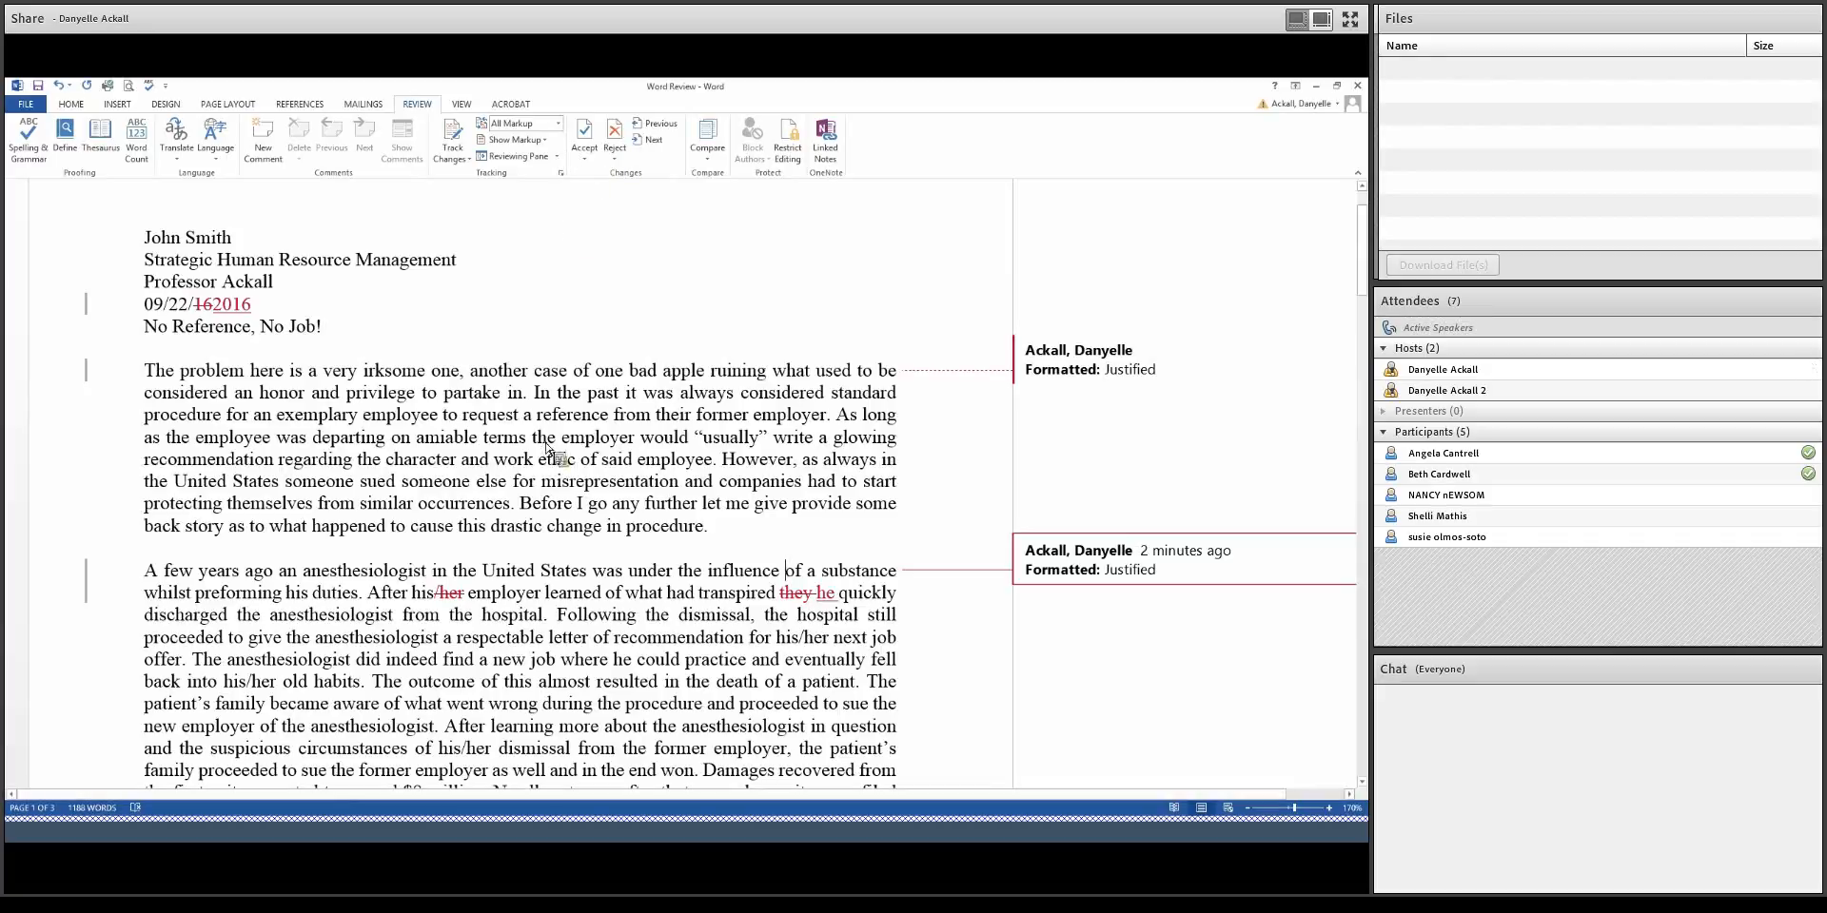
Step: With tracking off, replace "amiable" in the opening paragraph with "pleasant", and erase the new word back to "p"
click(447, 447)
double_click(445, 438)
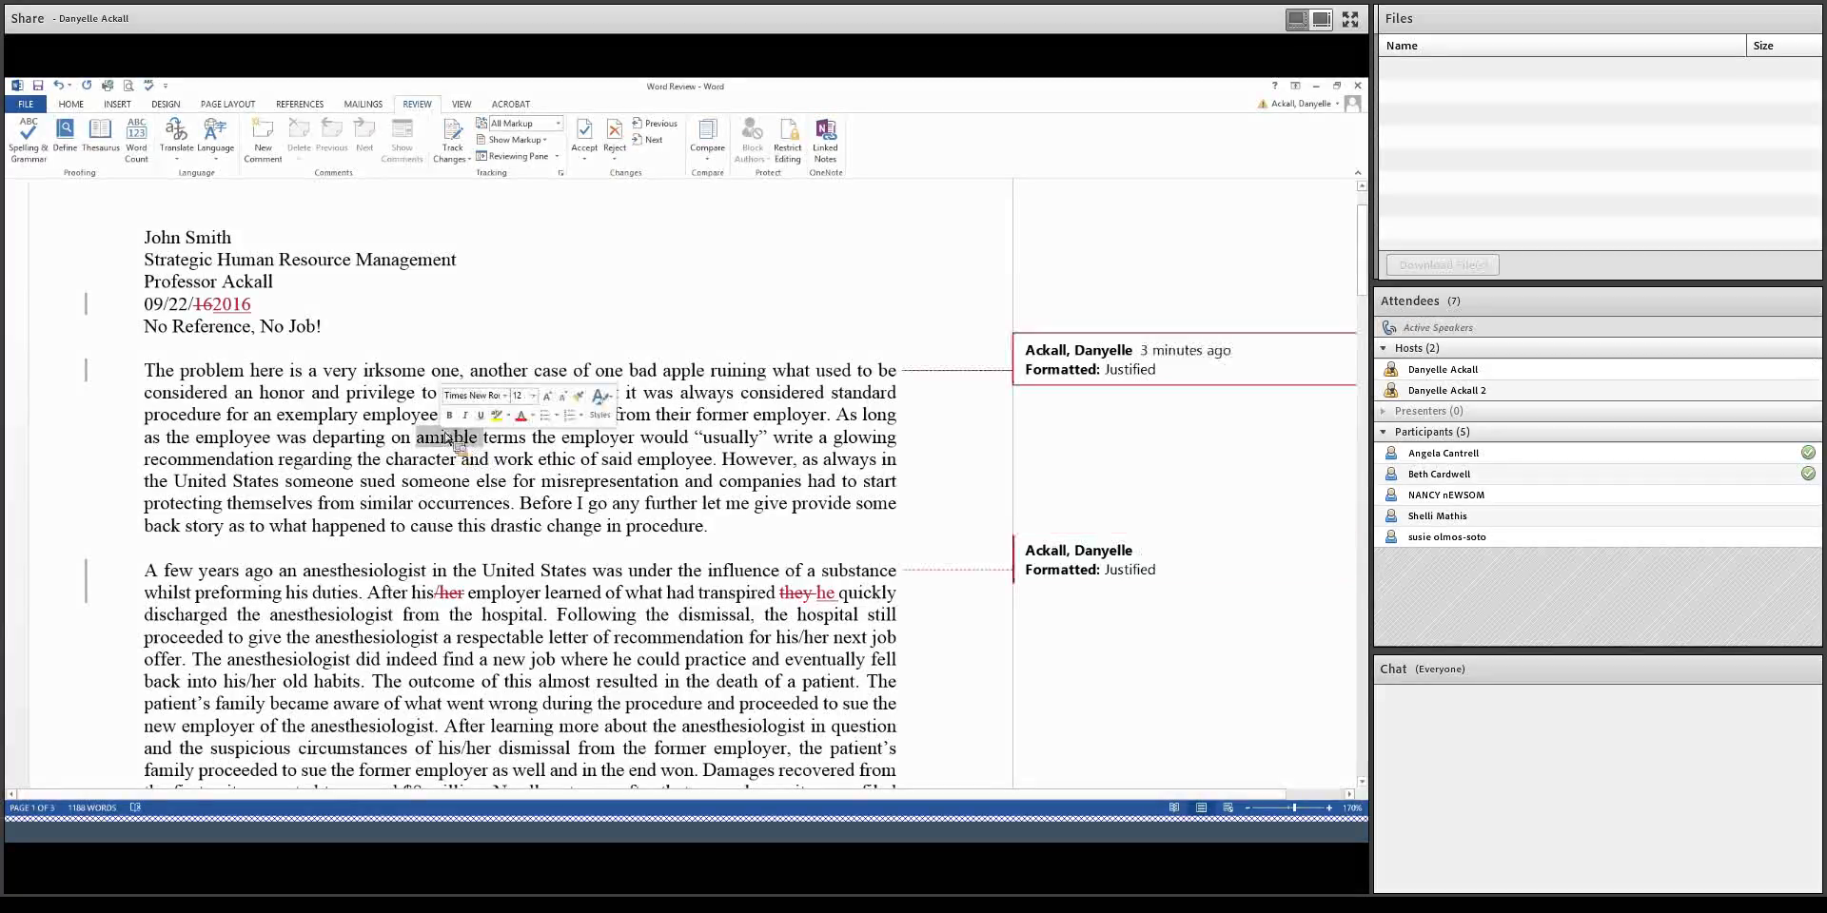
text(pleasant)
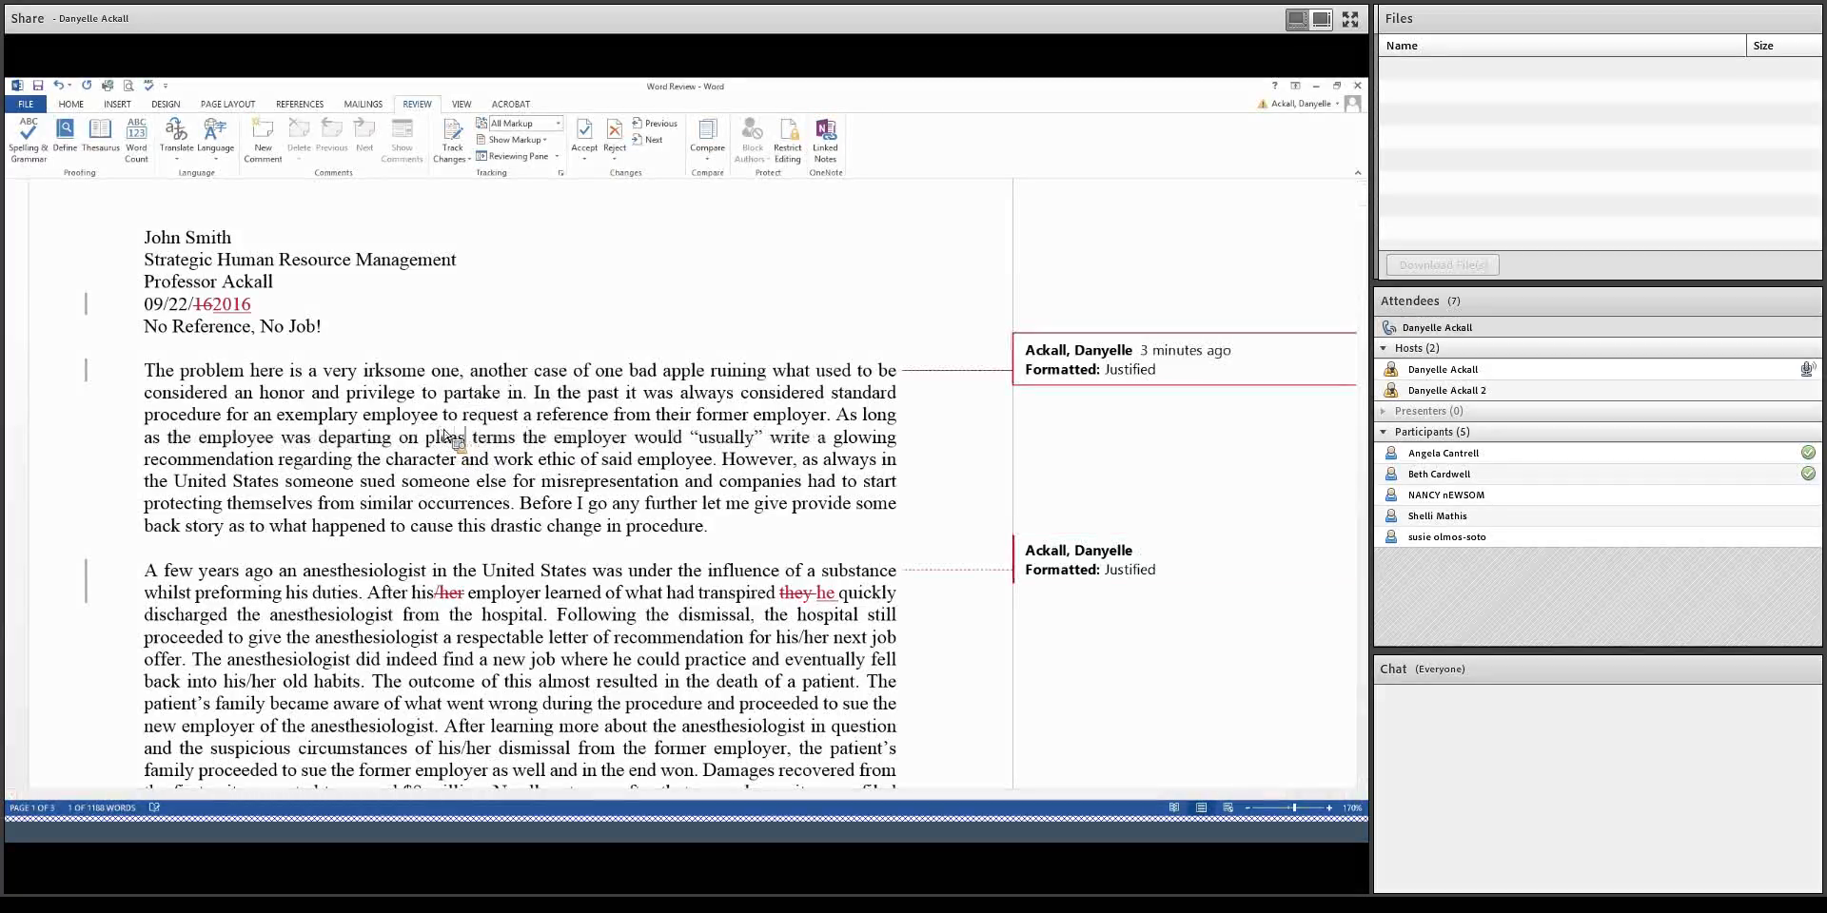
key(BackSpace)
key(BackSpace)
key(BackSpace)
key(BackSpace)
key(BackSpace)
key(BackSpace)
key(BackSpace)
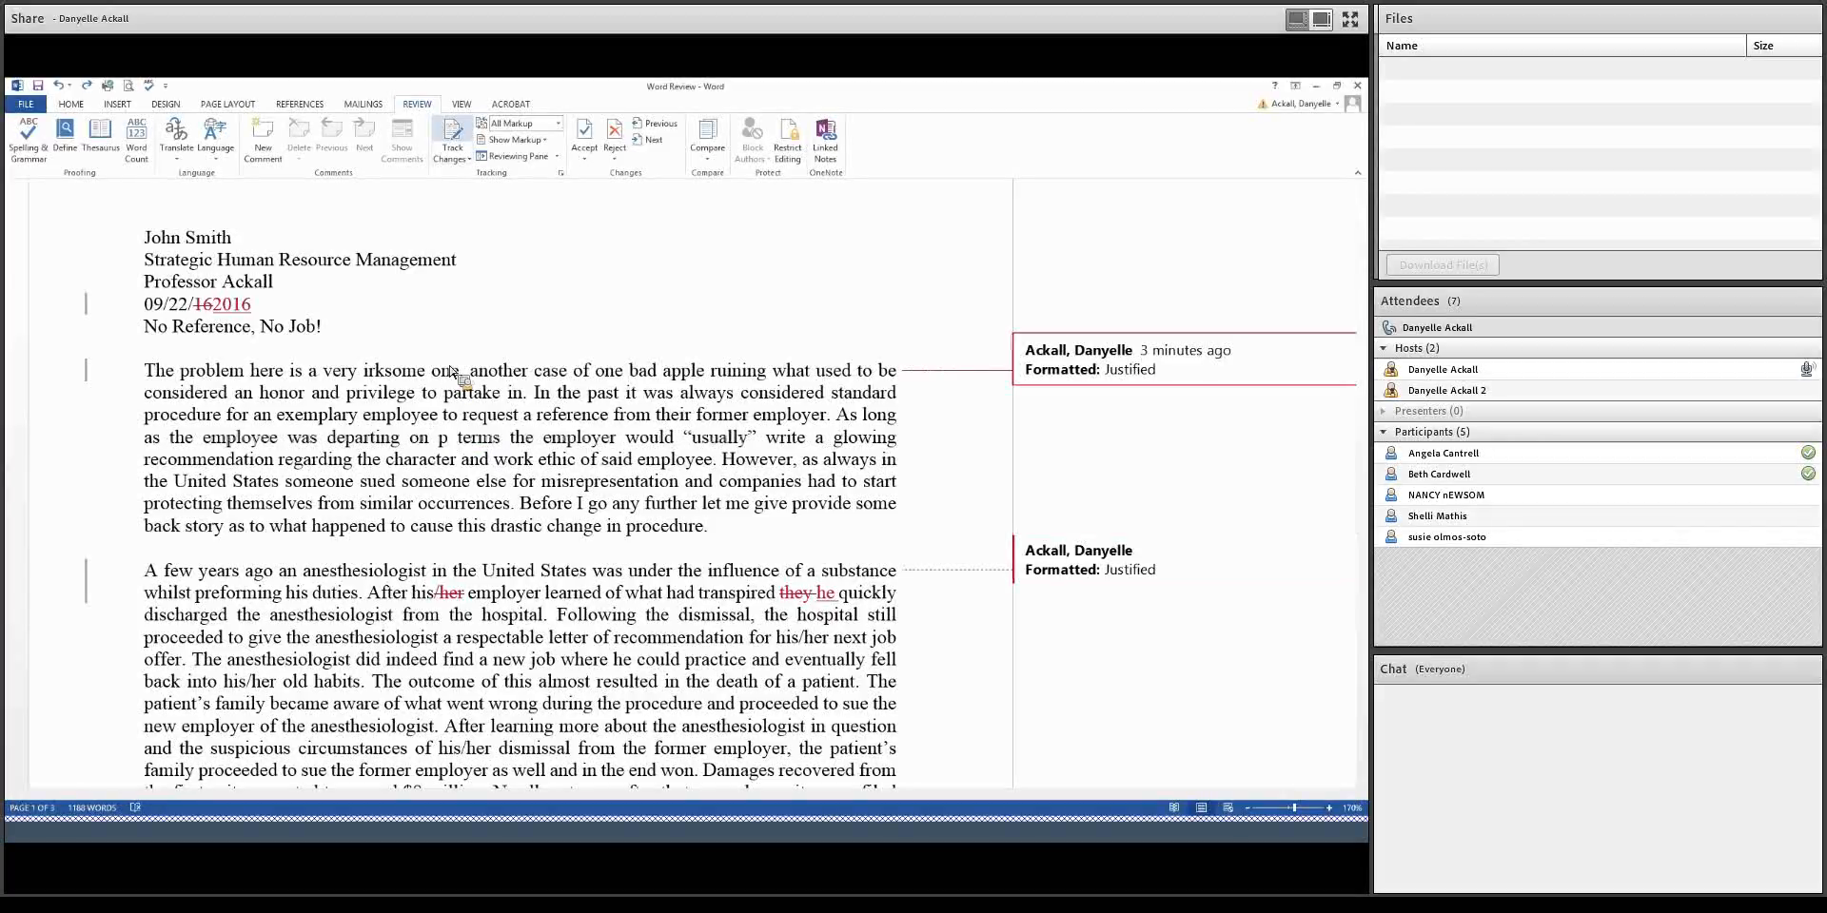
Step: Turn Track Changes back on and replace the leftover "p" before "terms" in the opening paragraph with "pleasant"
click(452, 135)
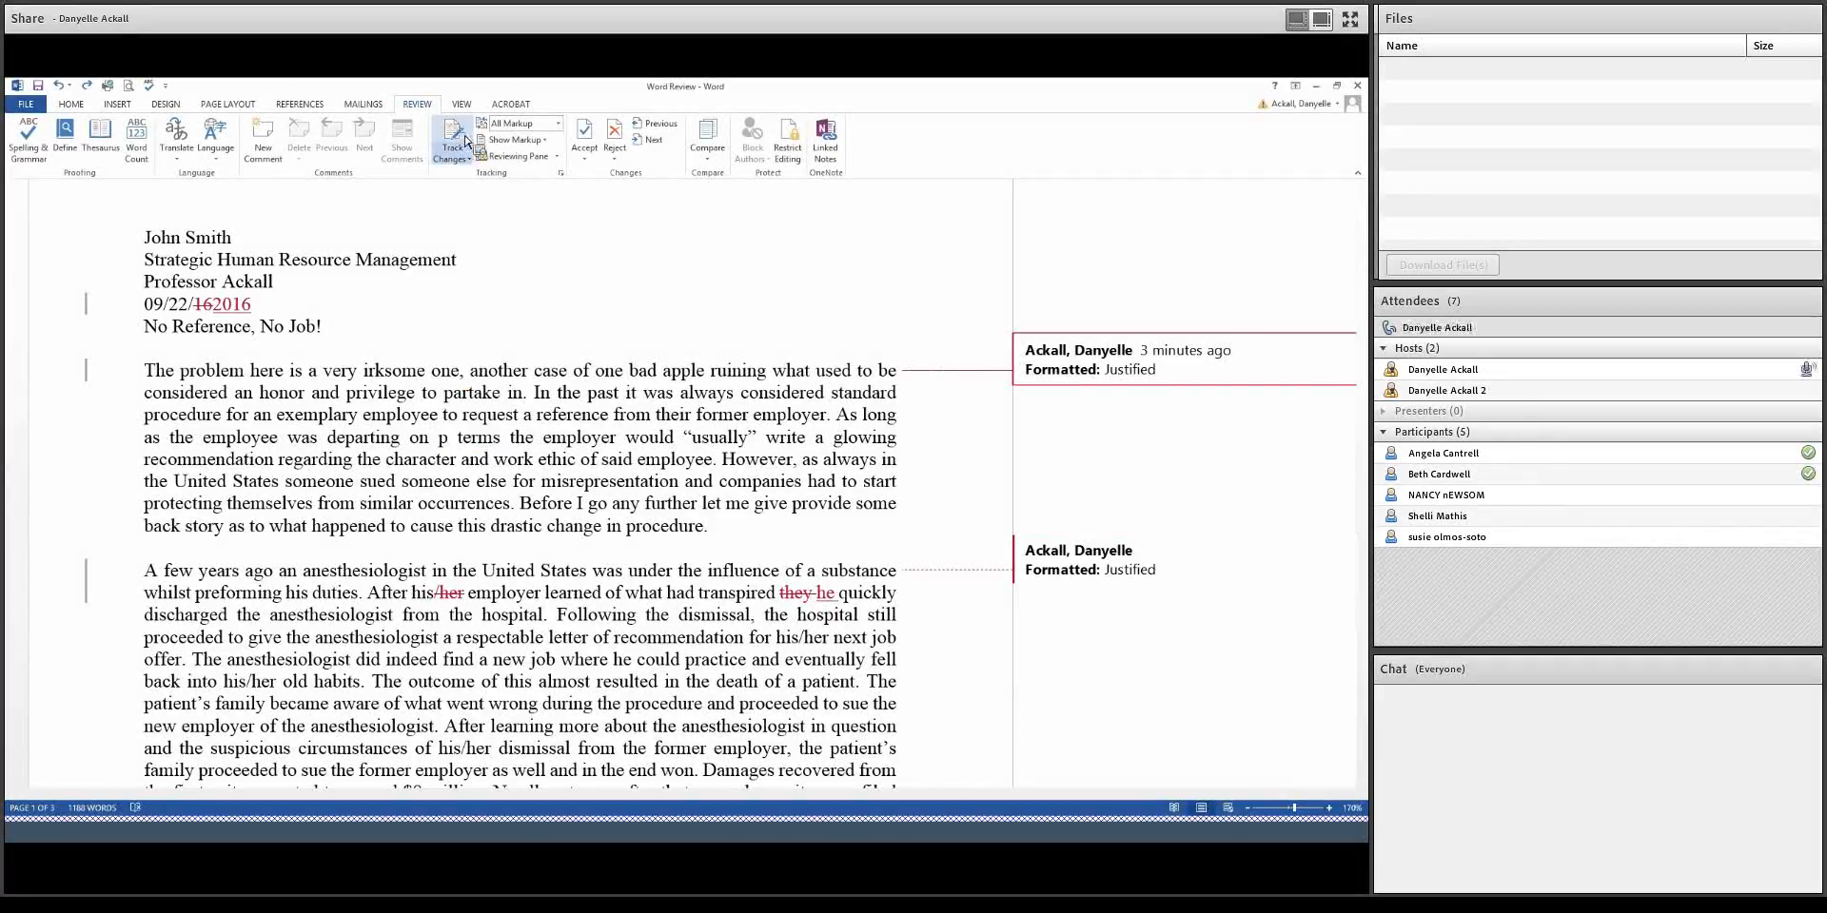
double_click(444, 441)
text(pleasant)
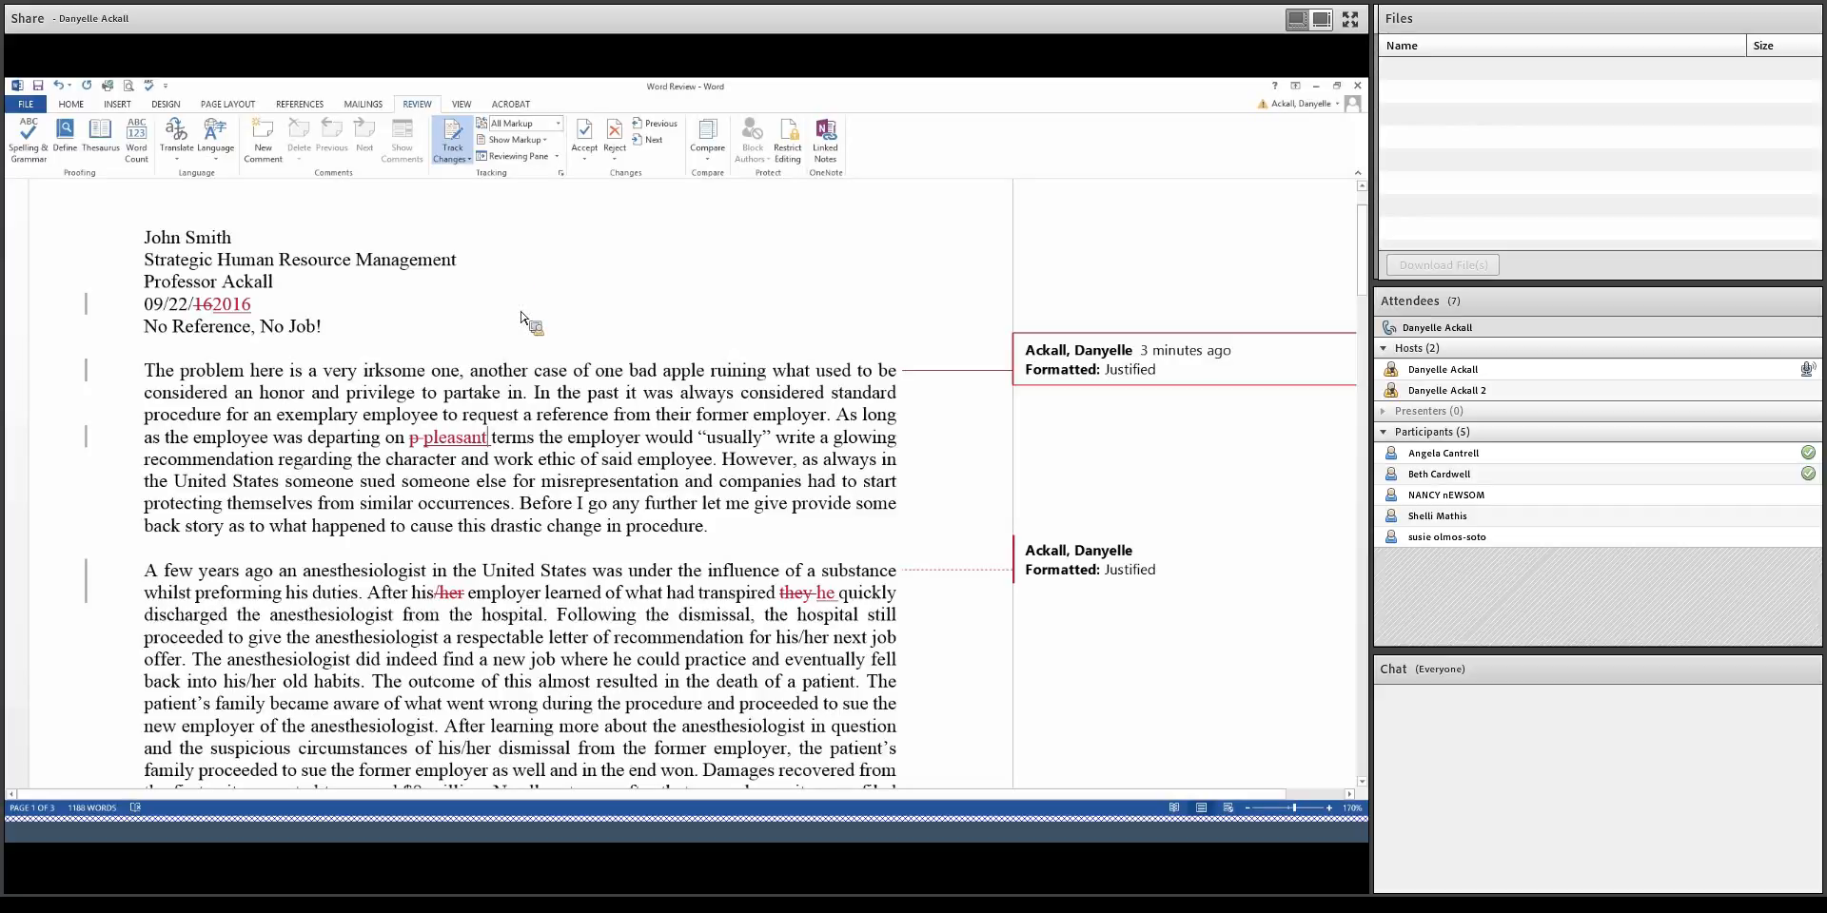
Step: Display the paper in Simple Markup and return it to All Markup
click(558, 128)
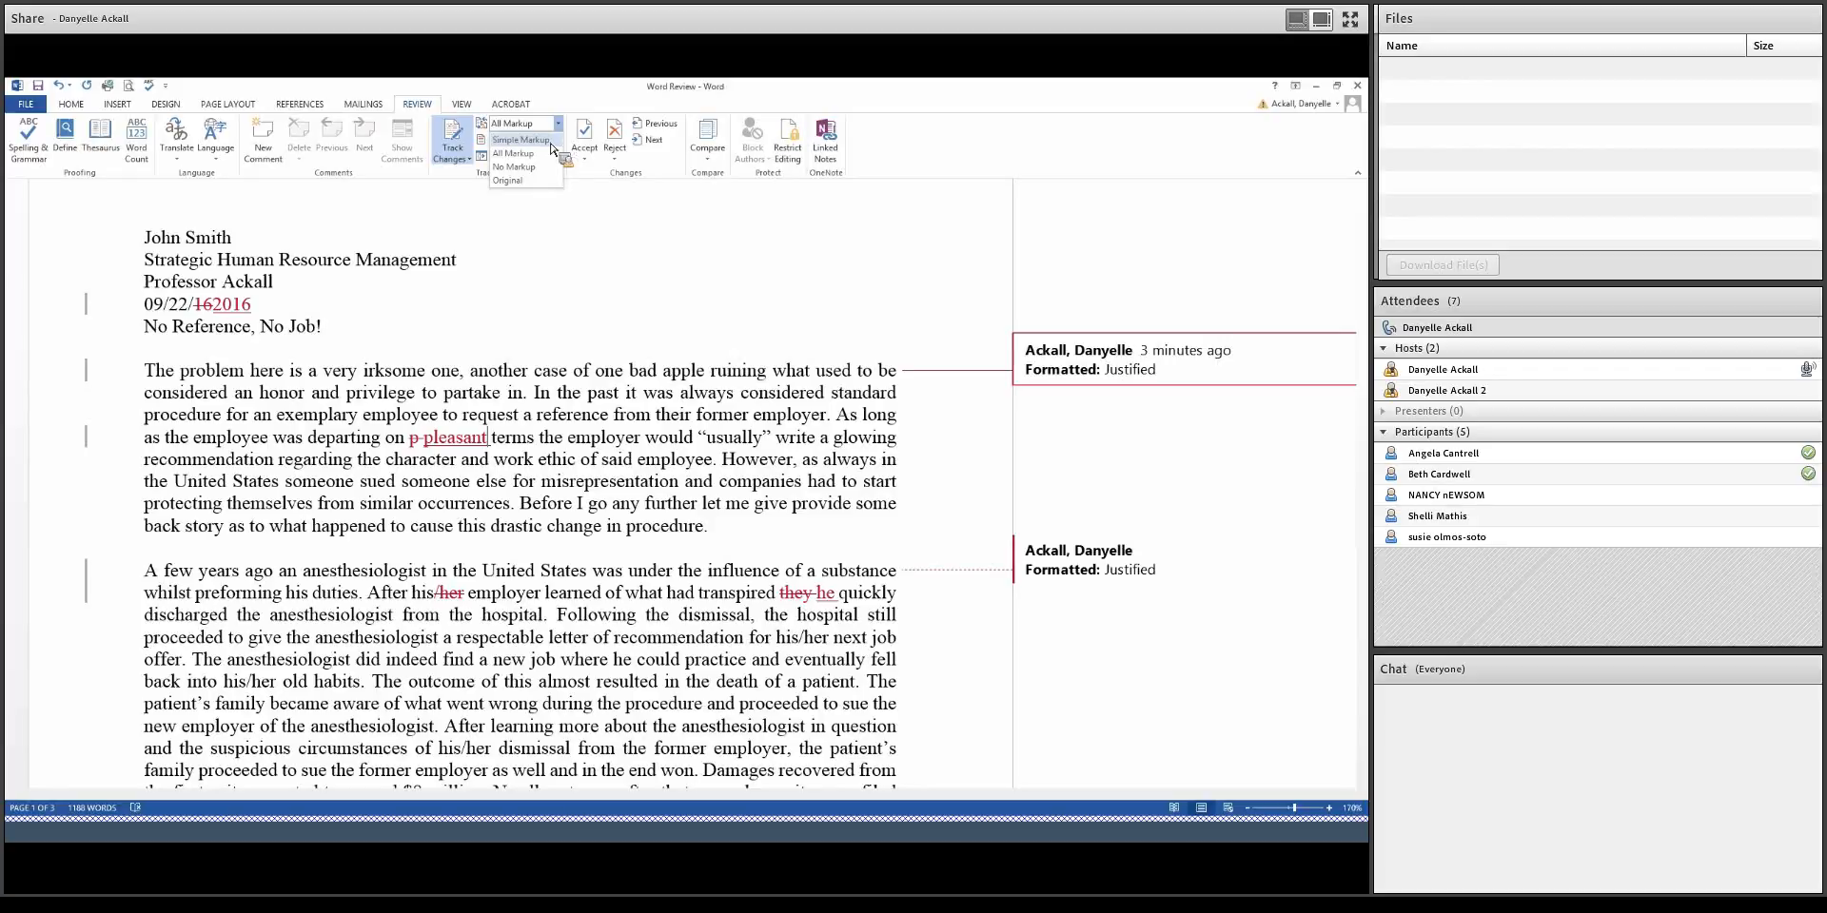
click(551, 143)
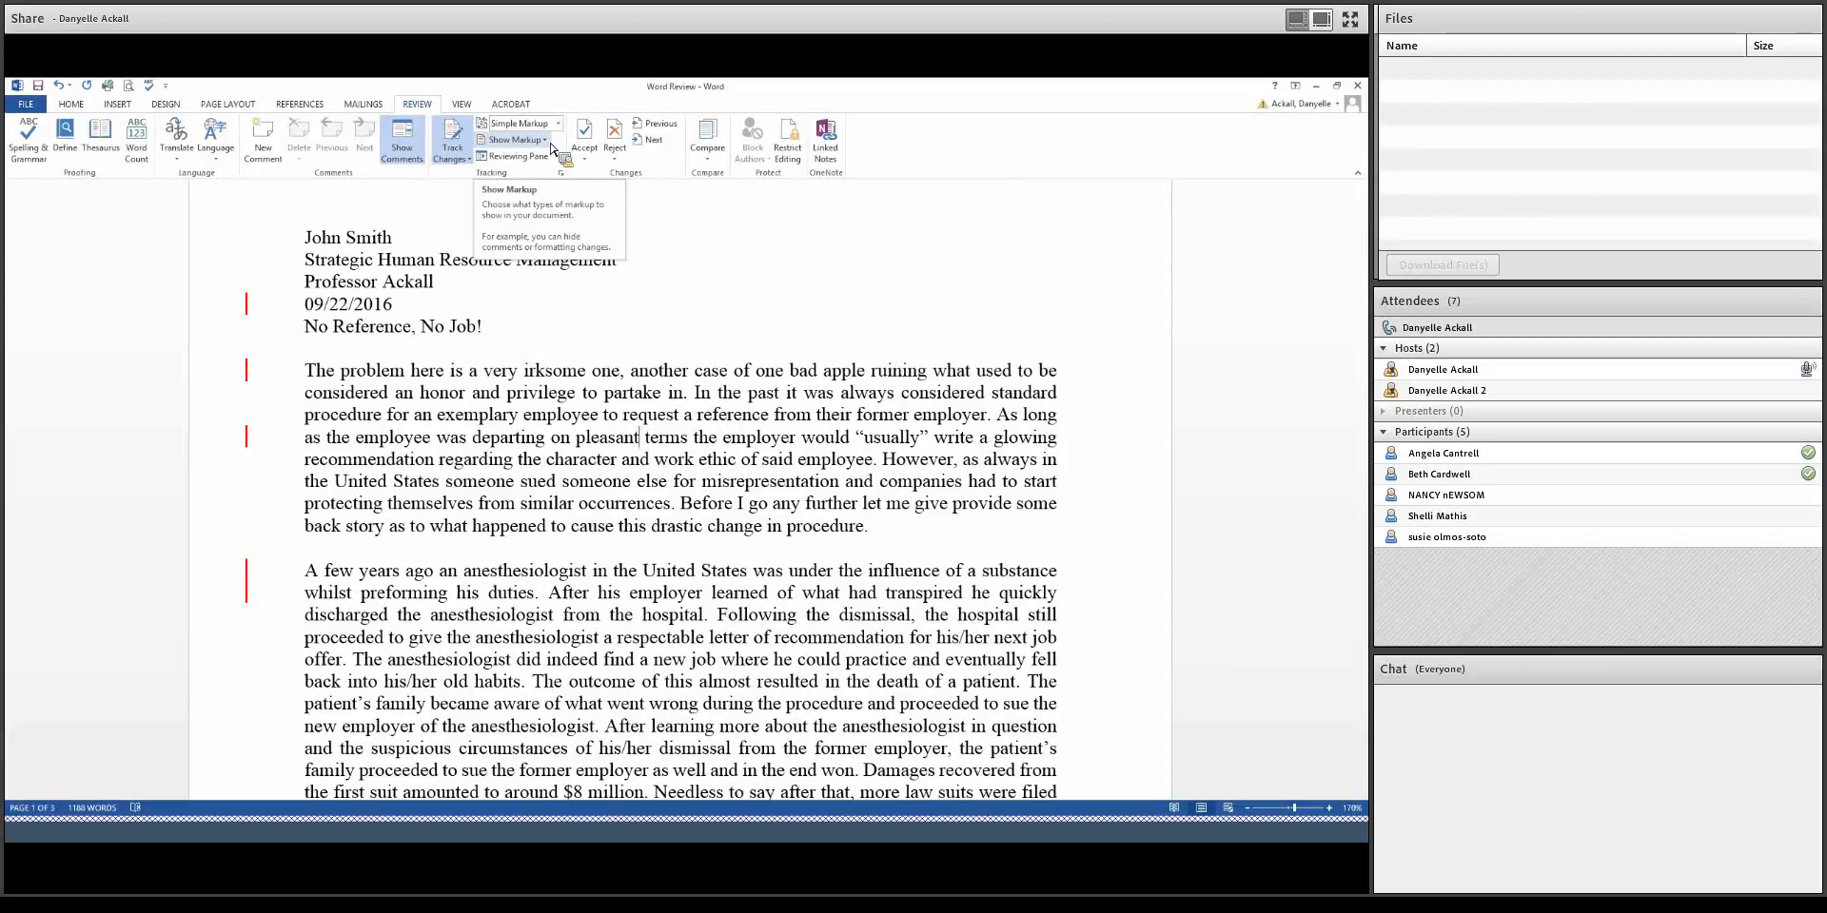
click(558, 124)
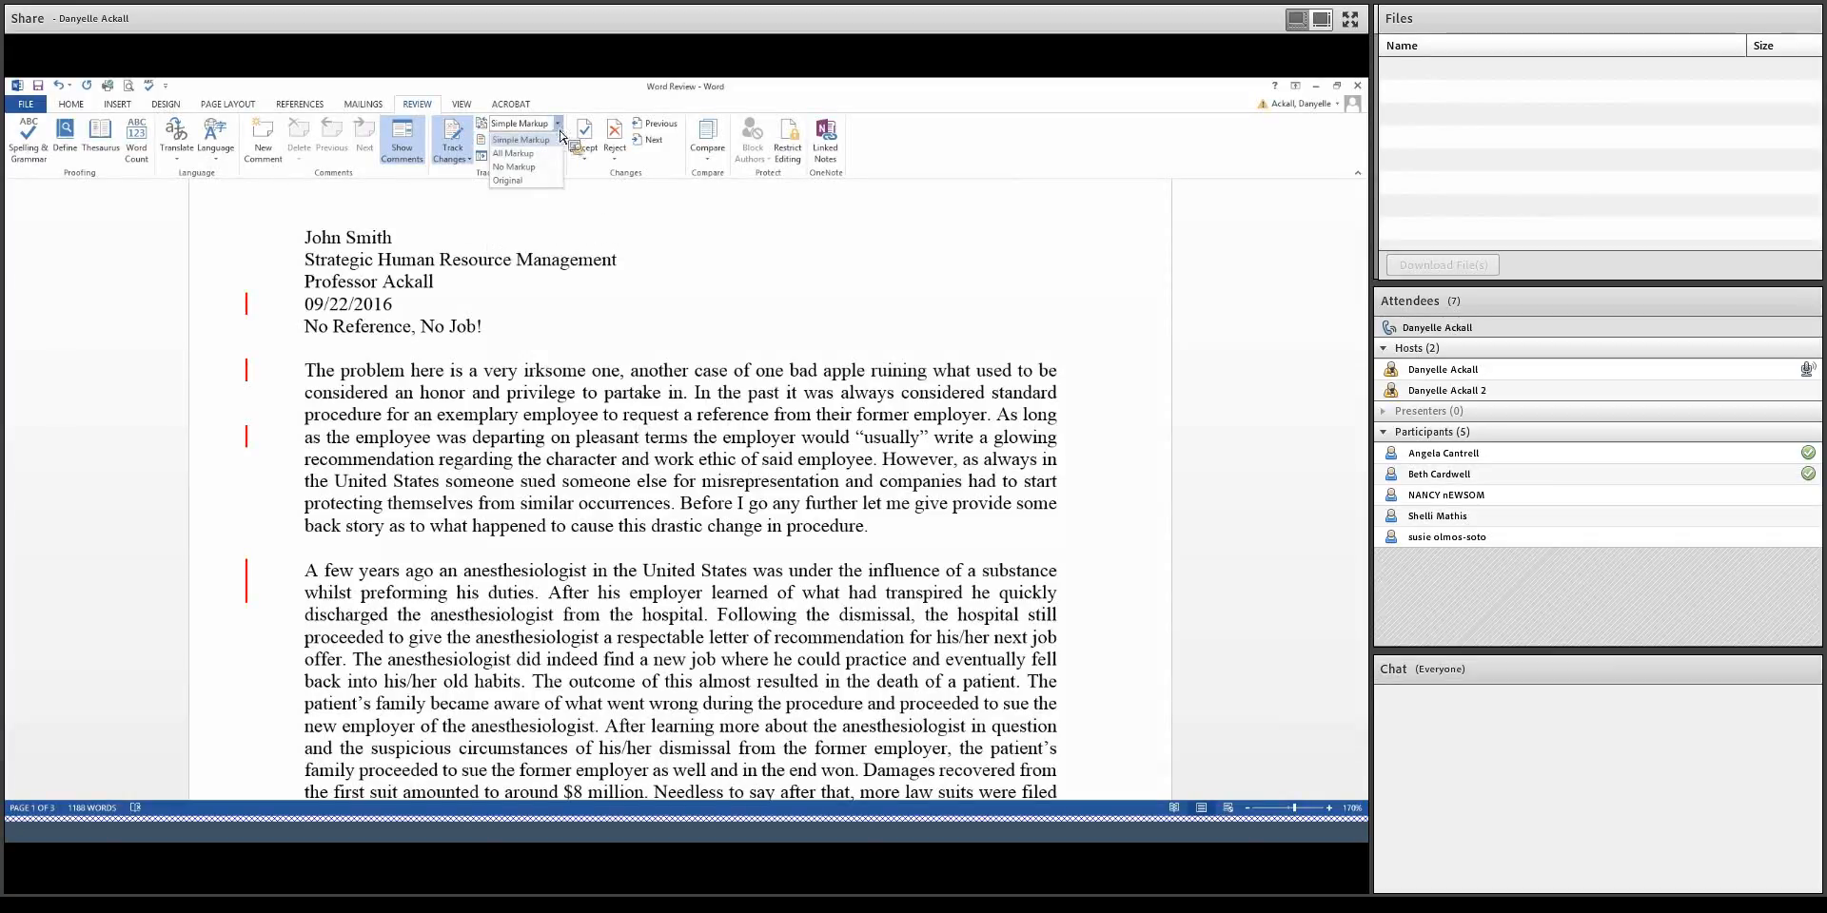
click(550, 153)
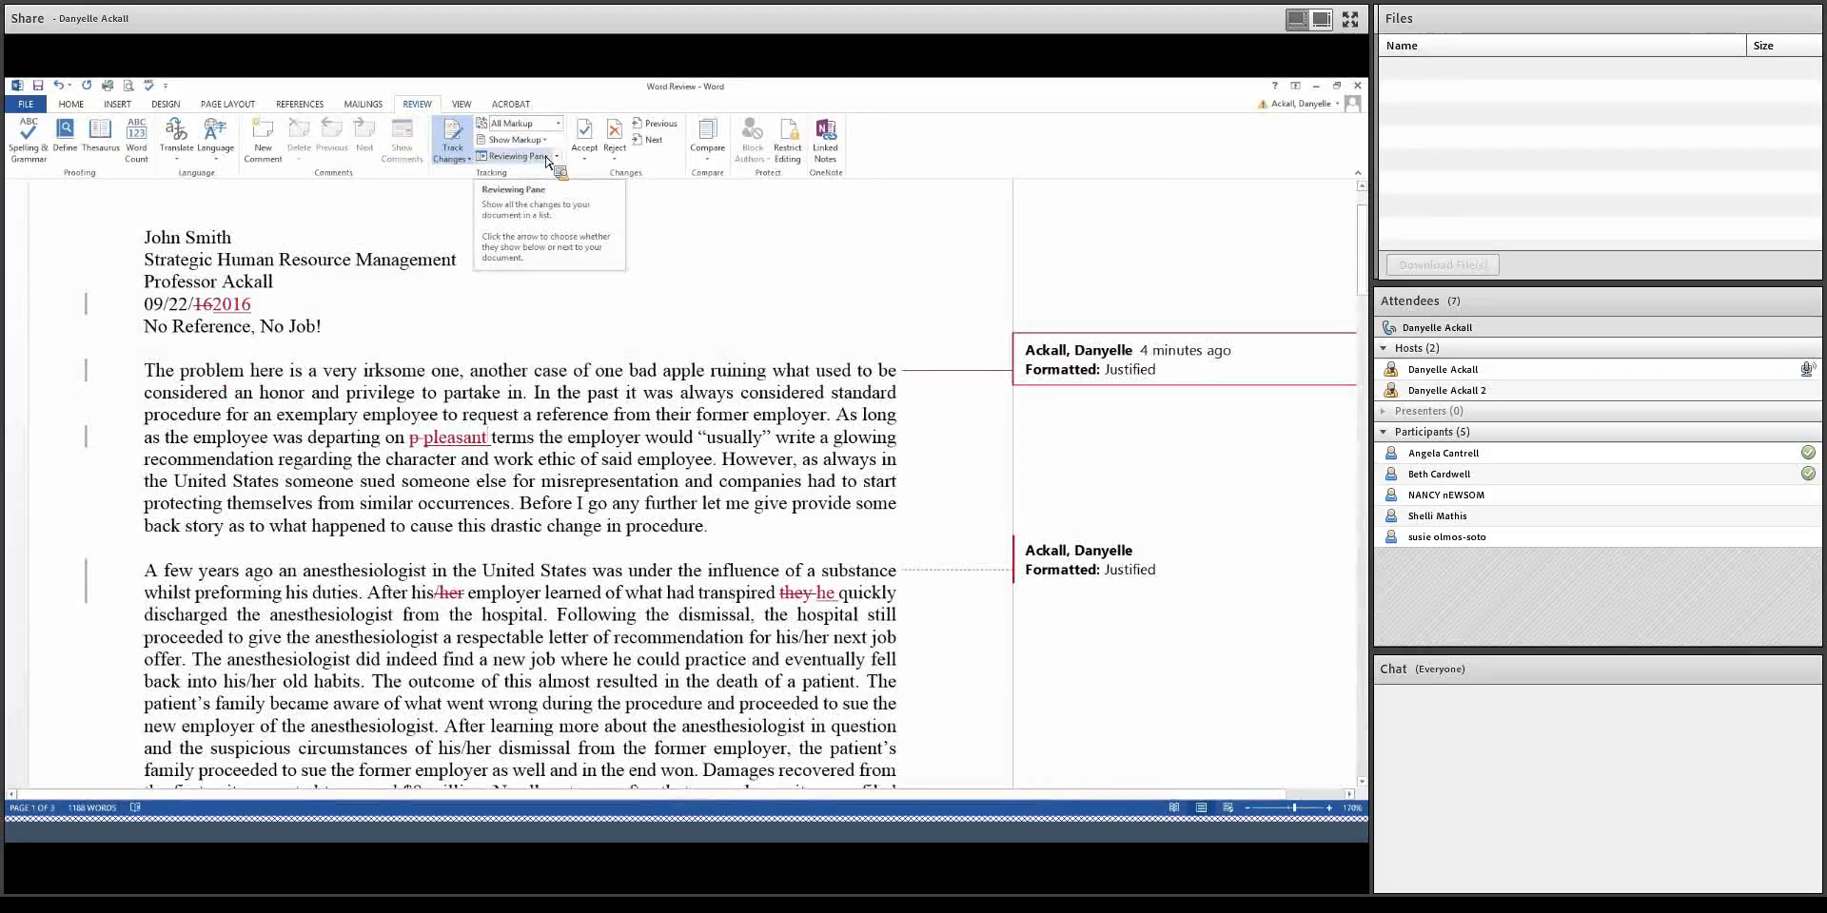
Step: View the paper with No Markup and as Original, and return it to All Markup
click(558, 124)
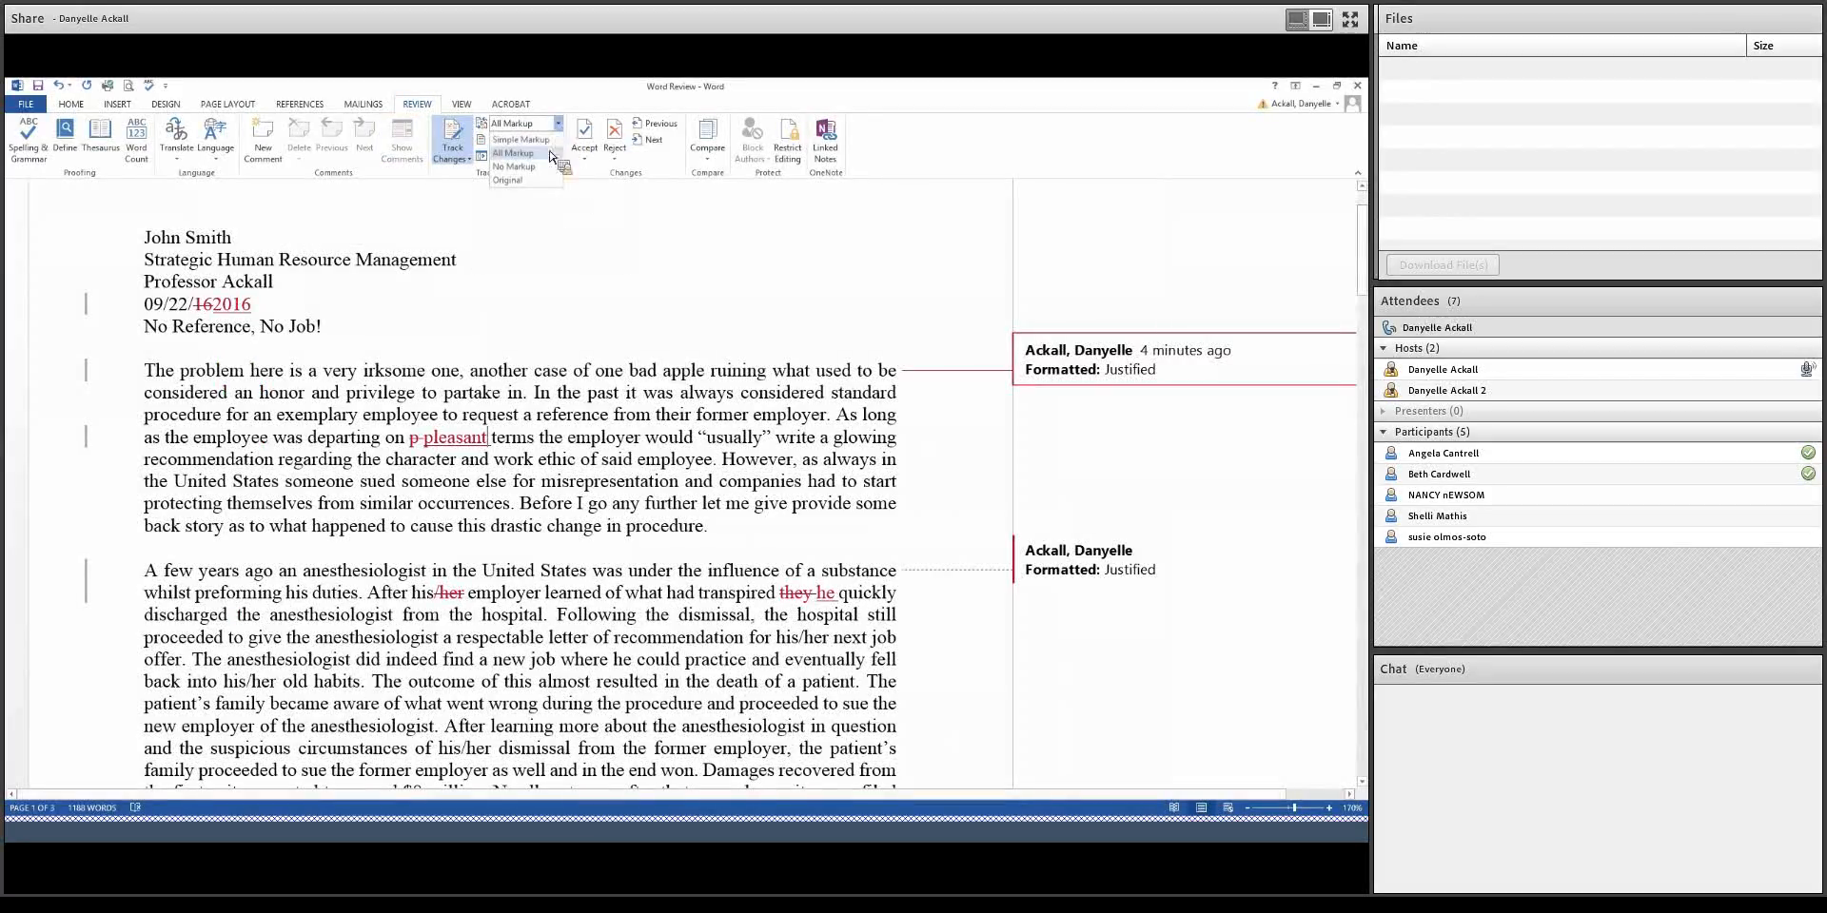
click(545, 170)
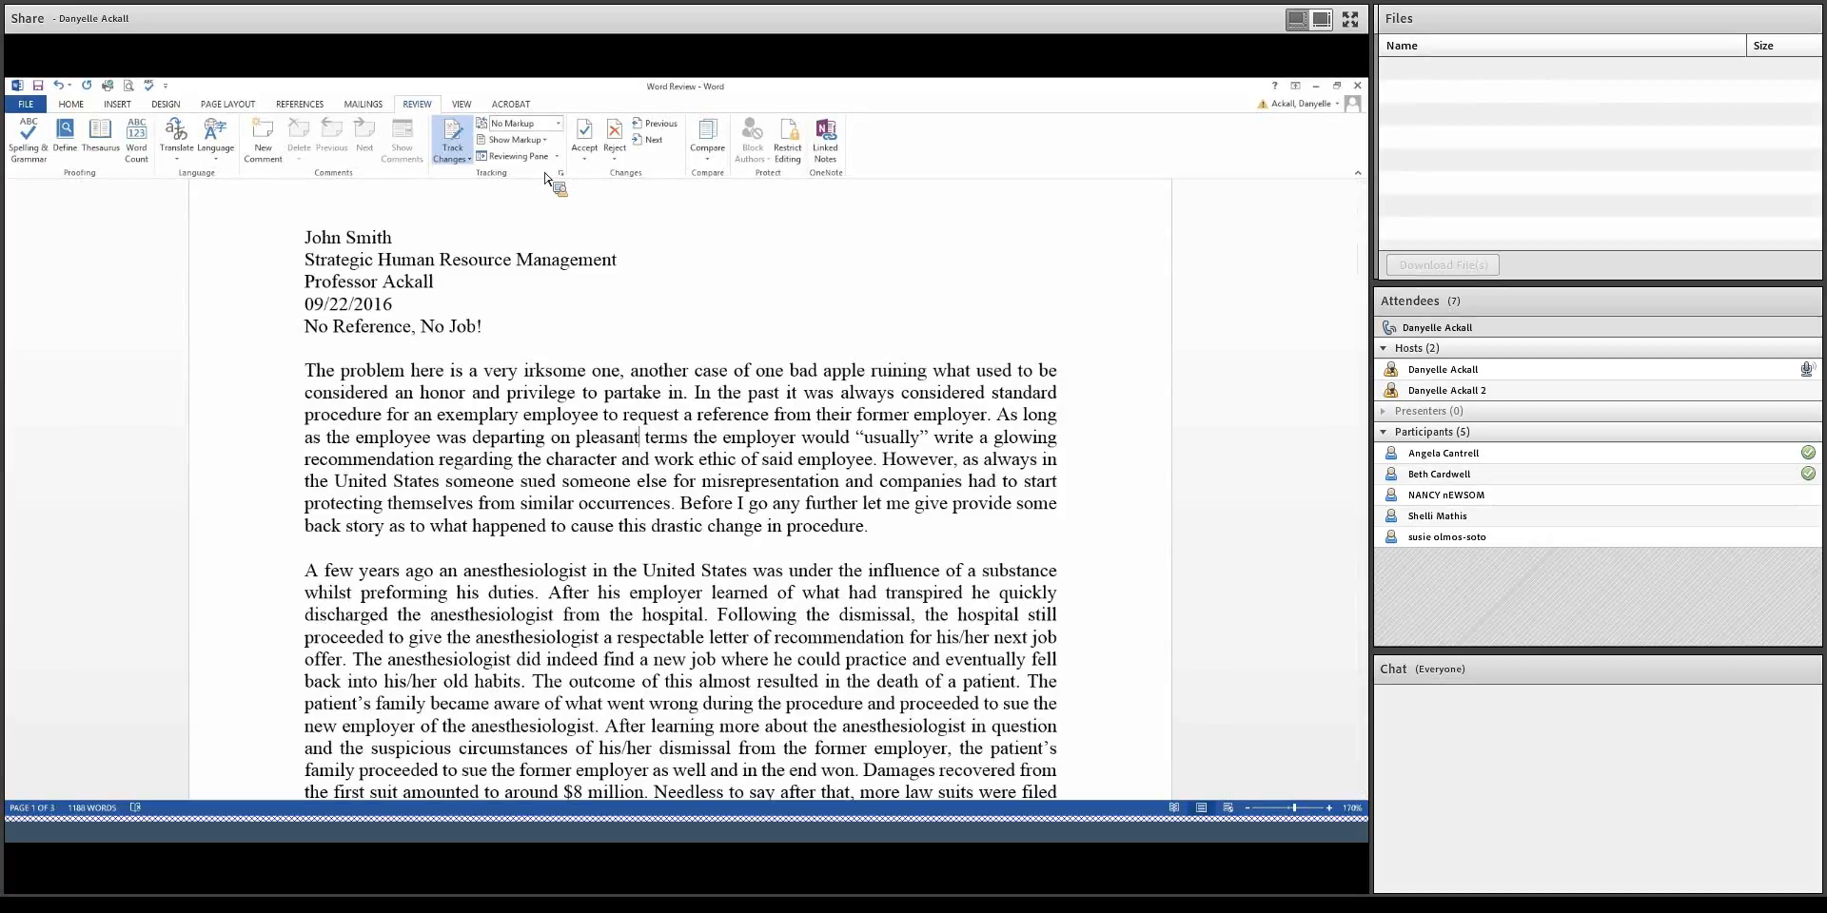
click(558, 123)
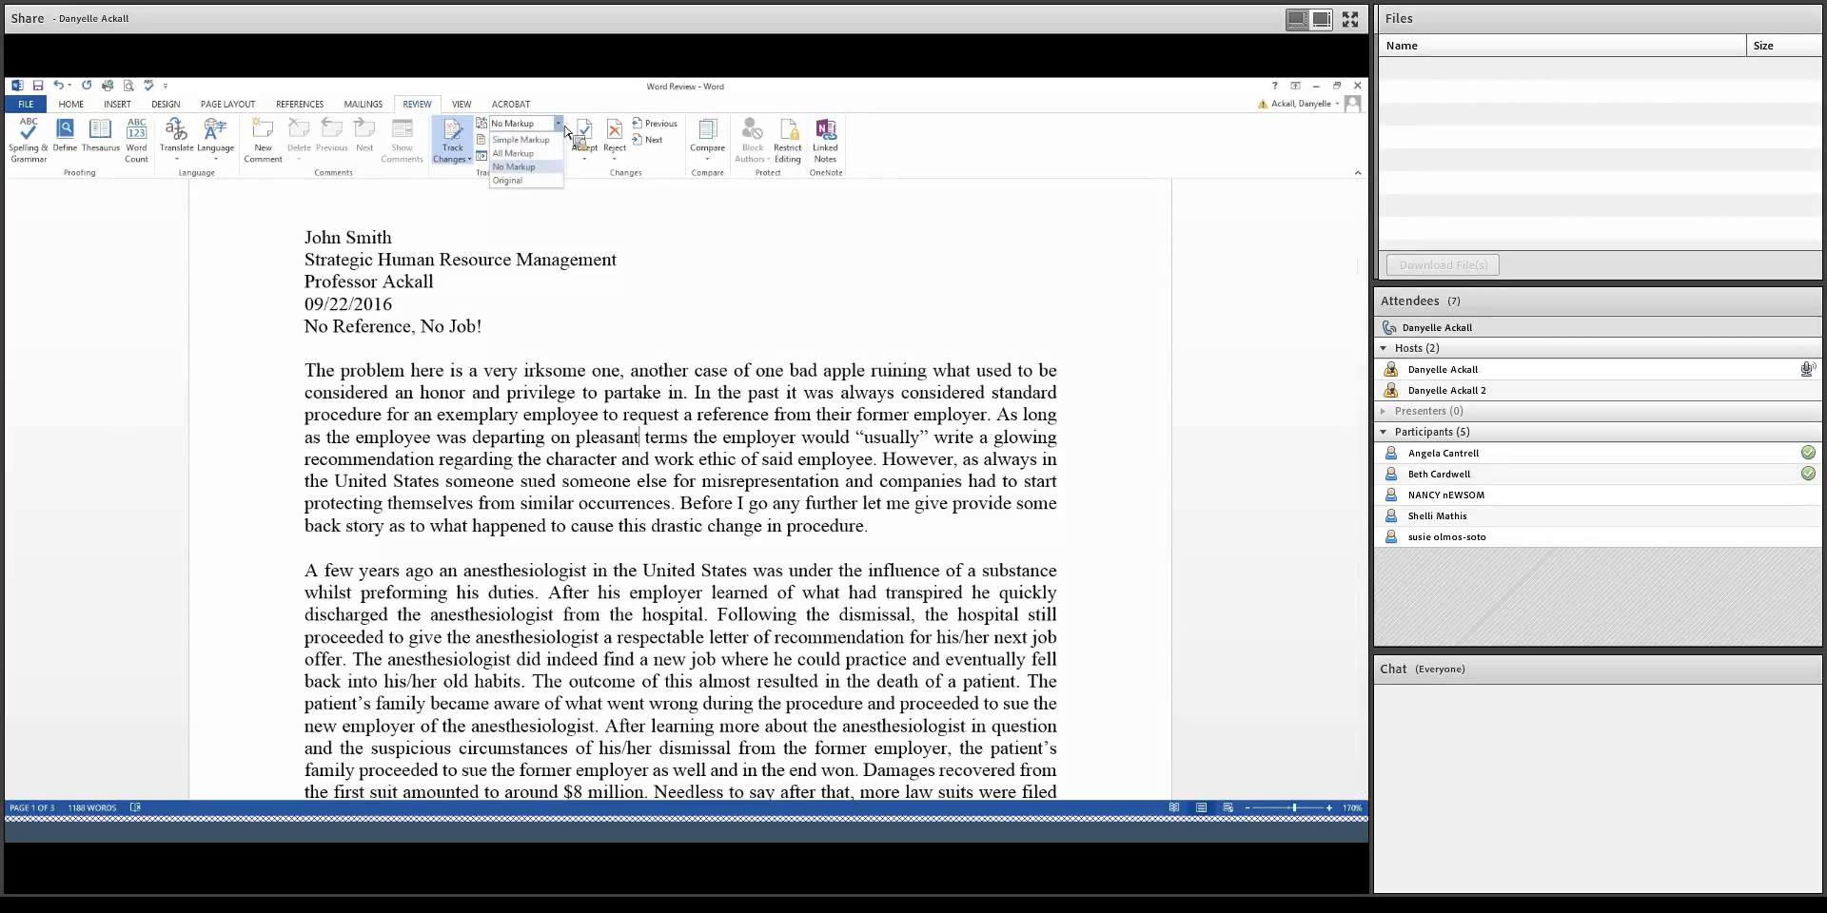
click(547, 180)
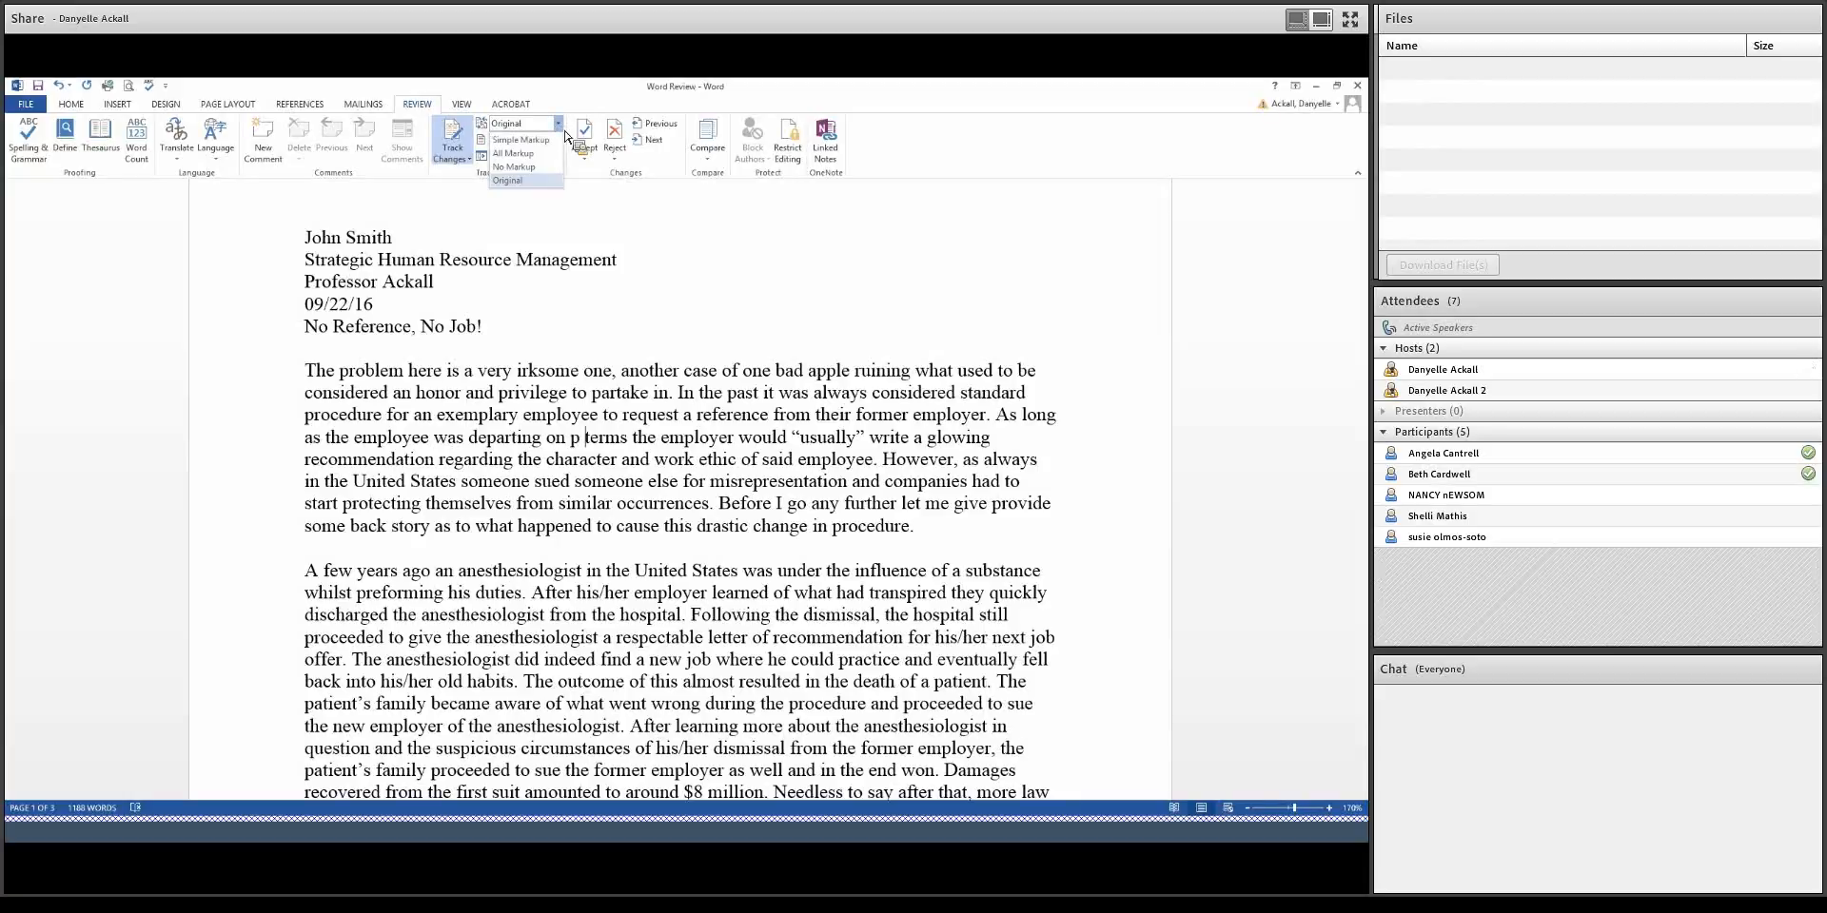
click(549, 163)
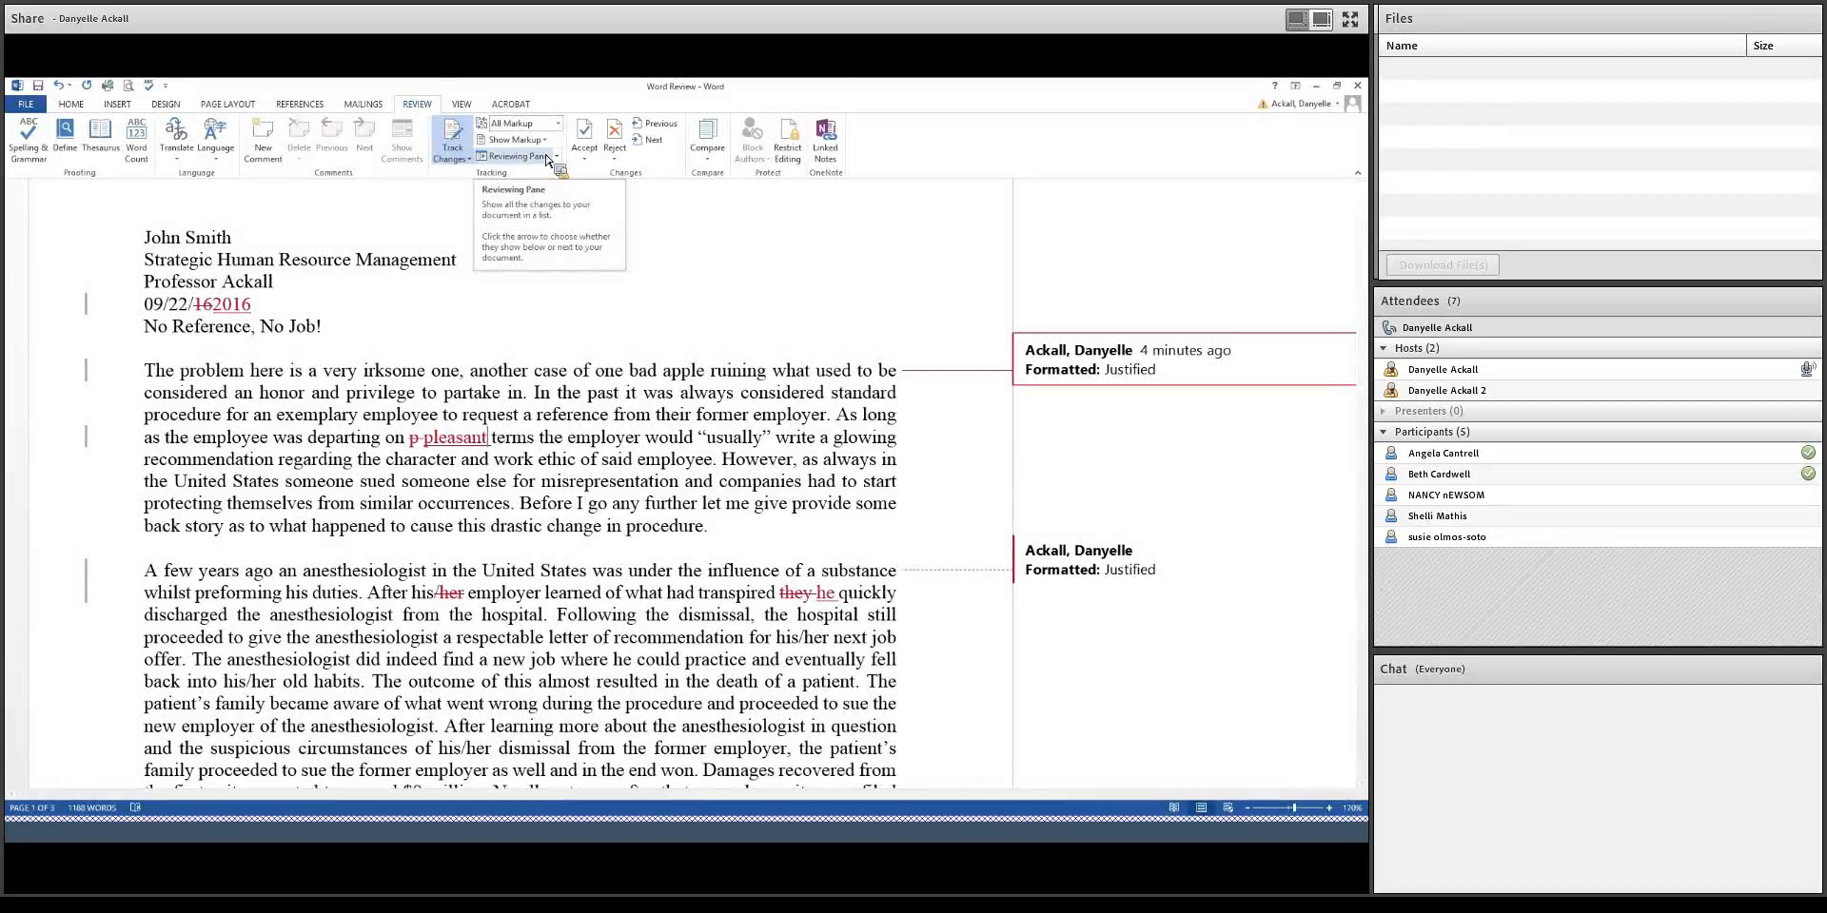
Step: Compare the edited No Markup version with the Original and All Markup versions once more, ending in All Markup
click(558, 123)
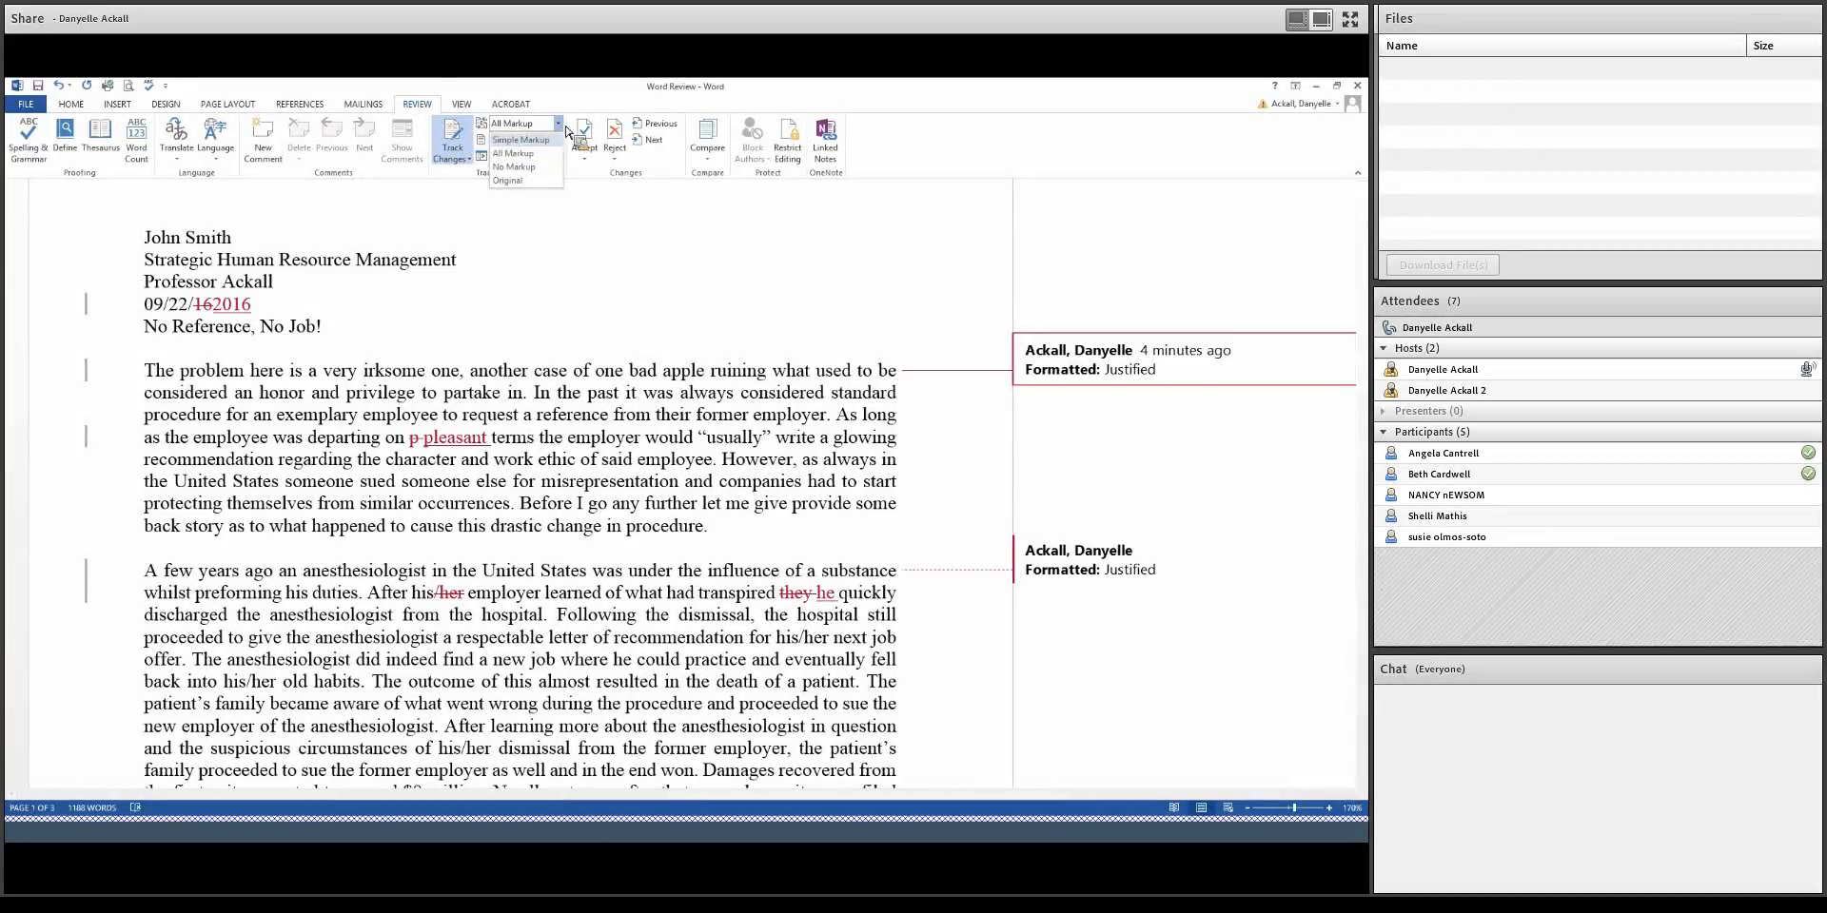
click(539, 170)
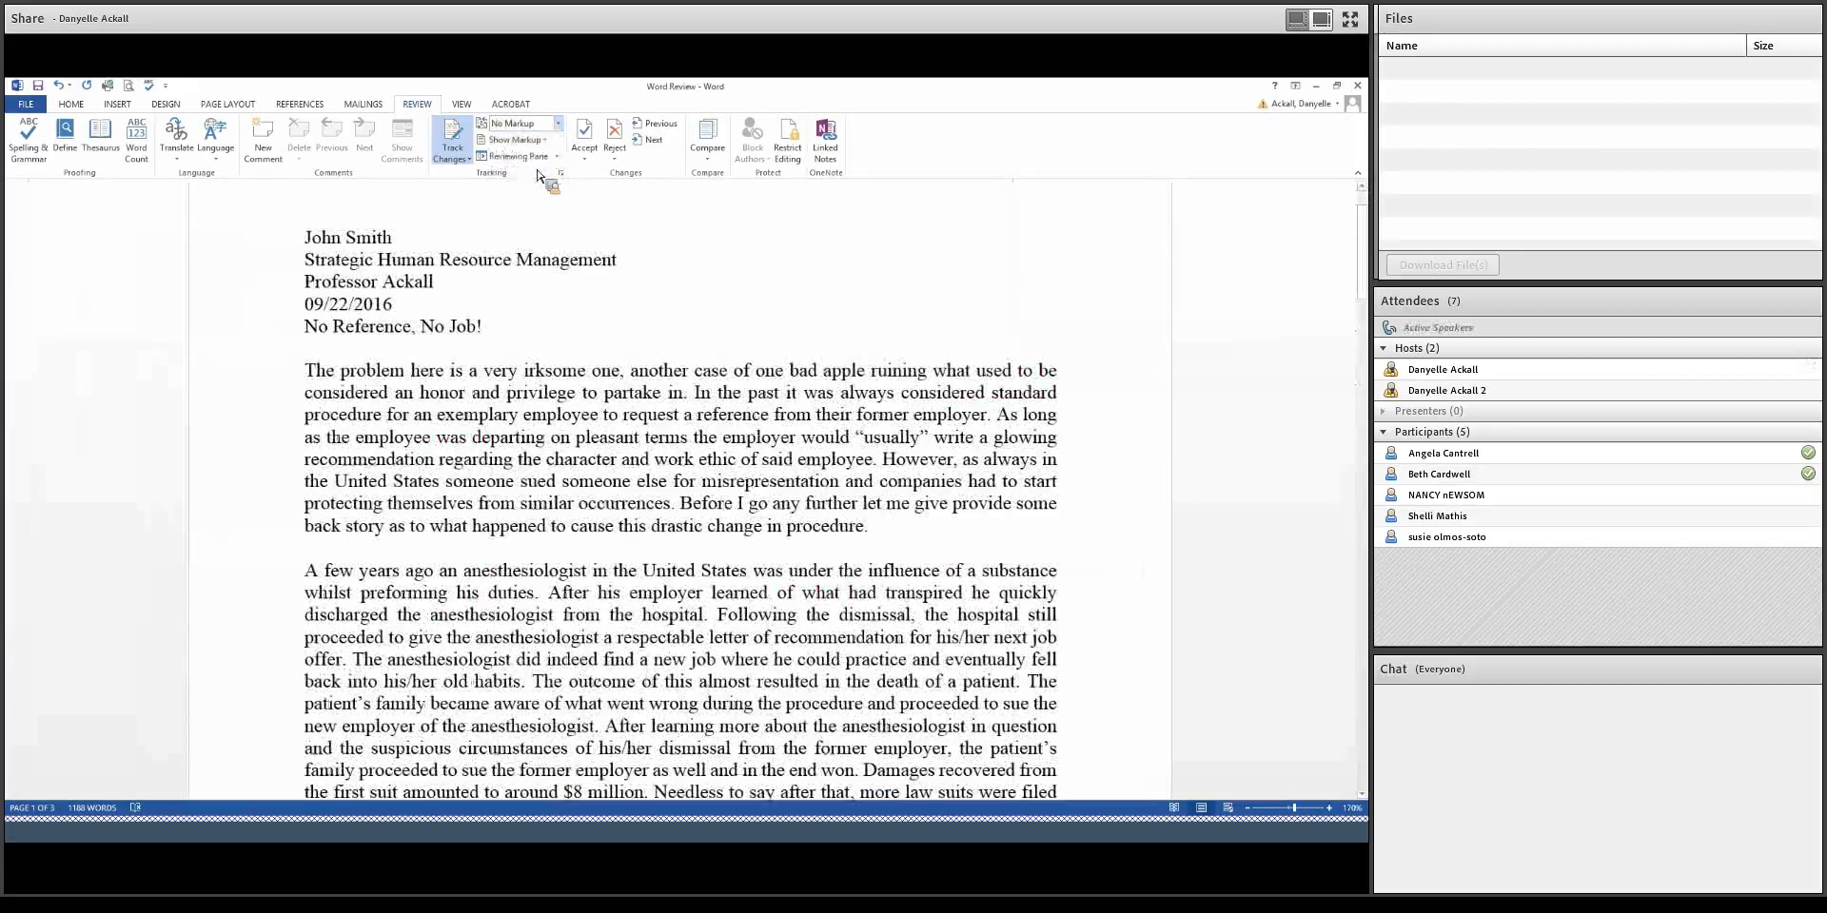
click(567, 130)
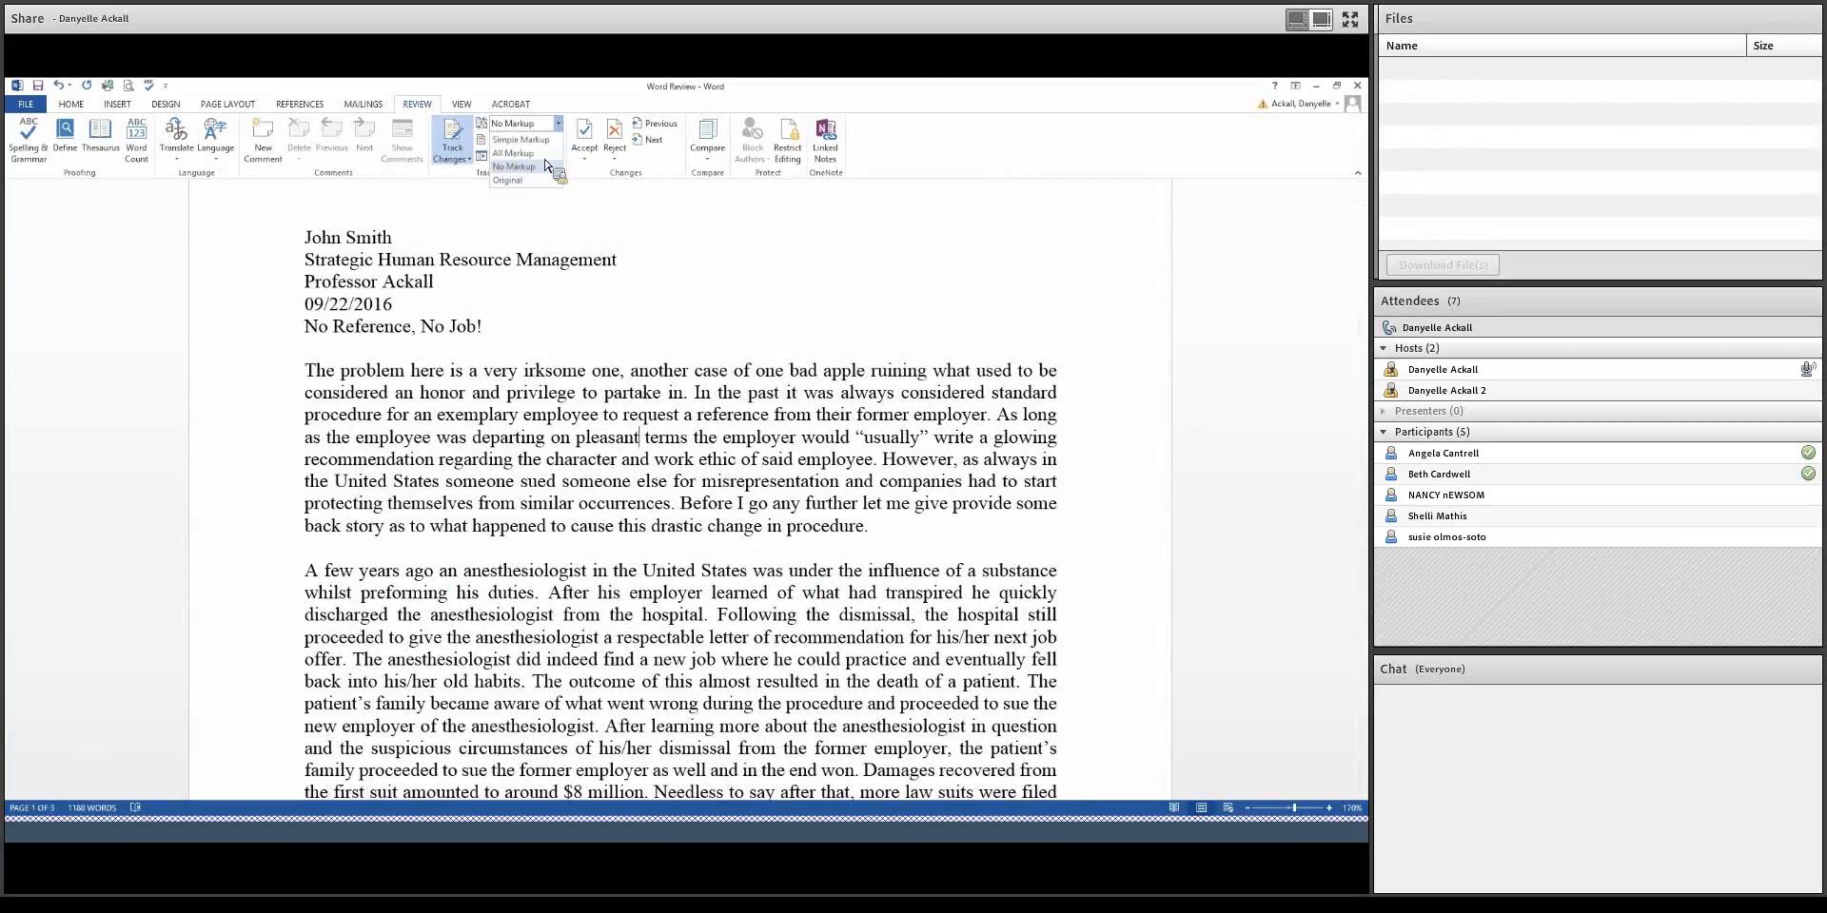
click(538, 194)
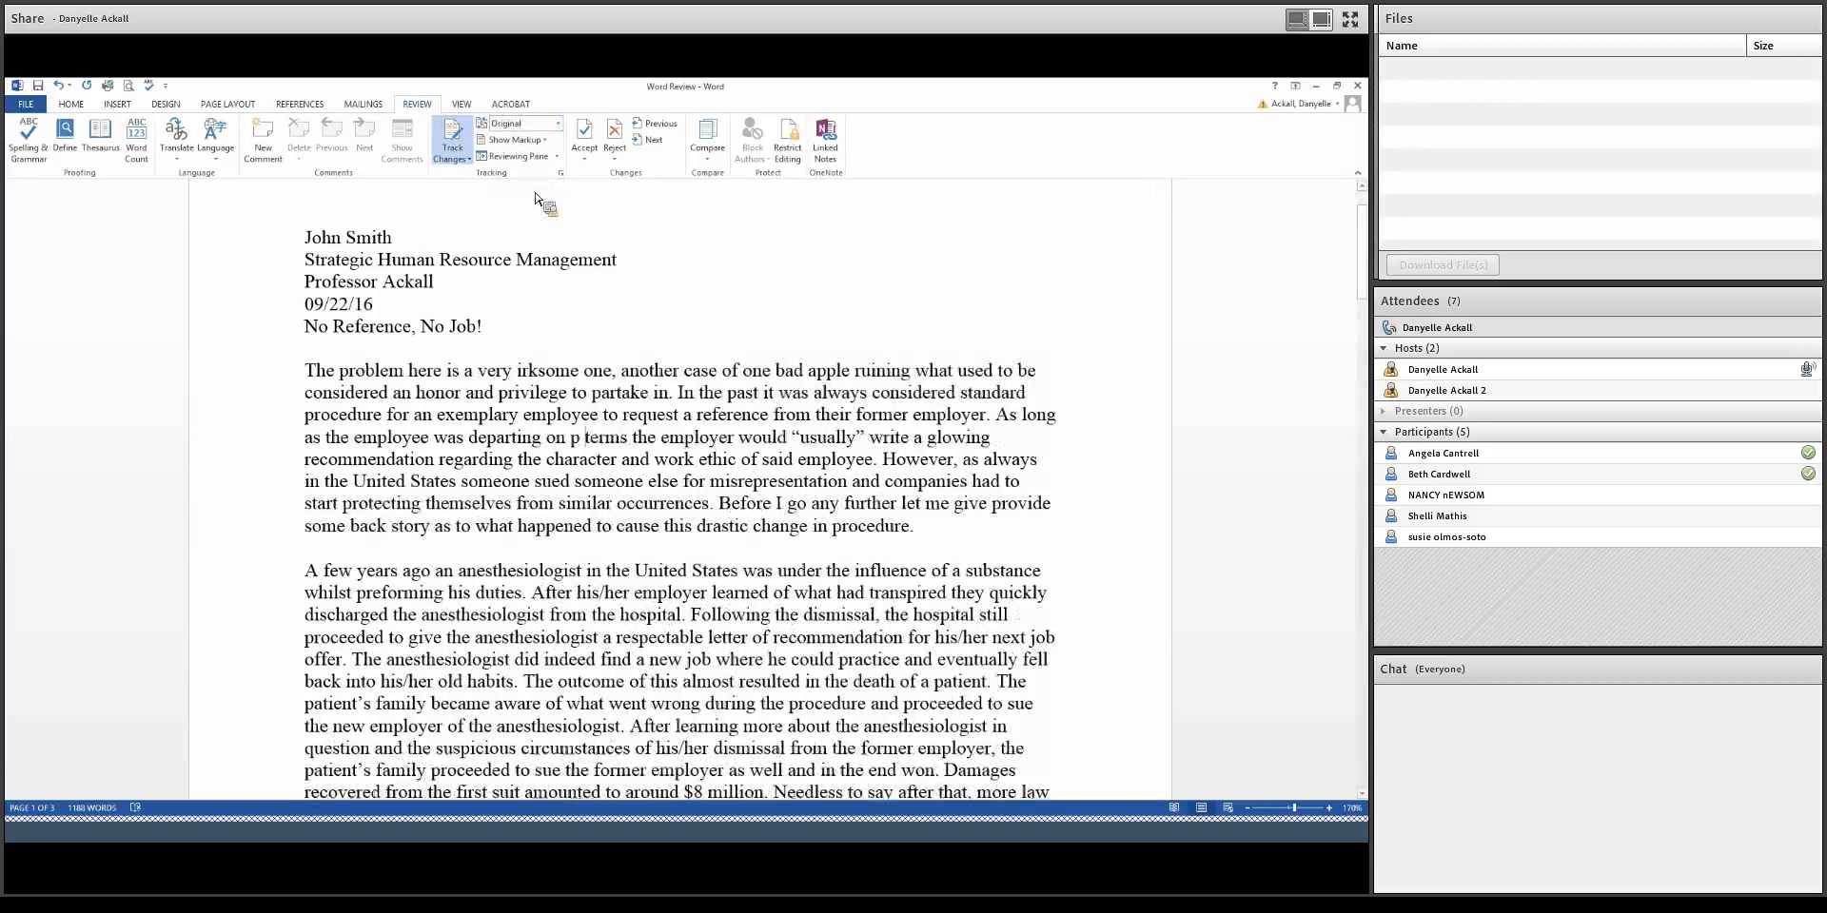
click(559, 123)
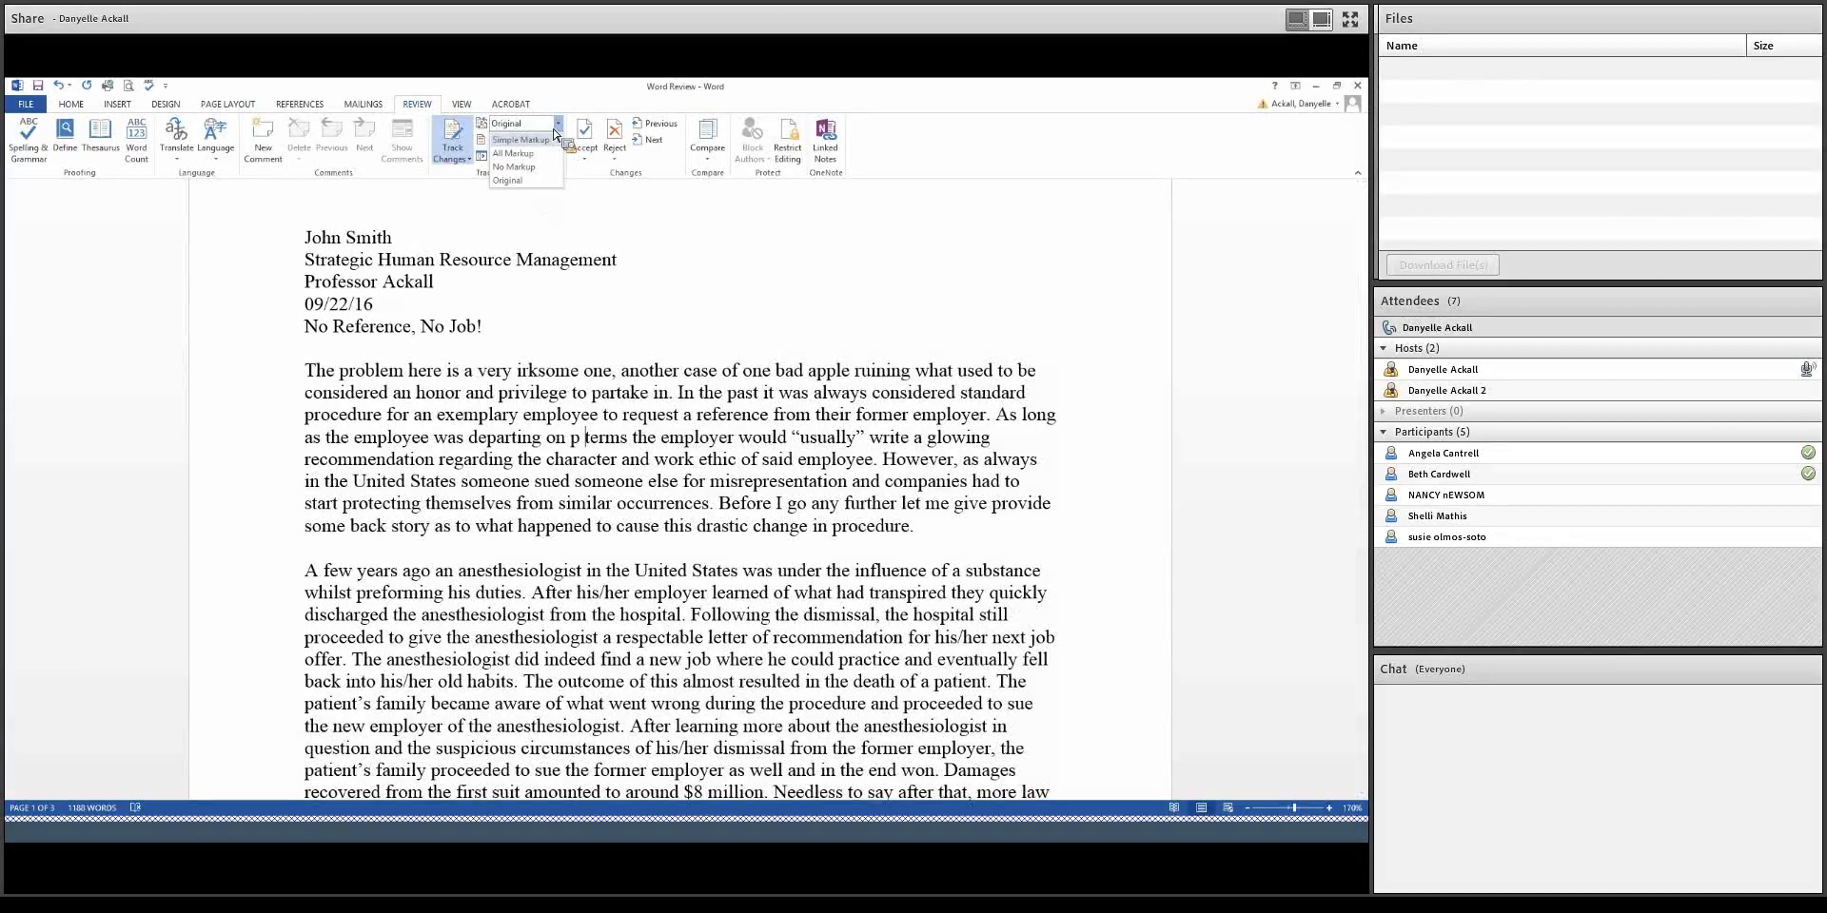
click(513, 153)
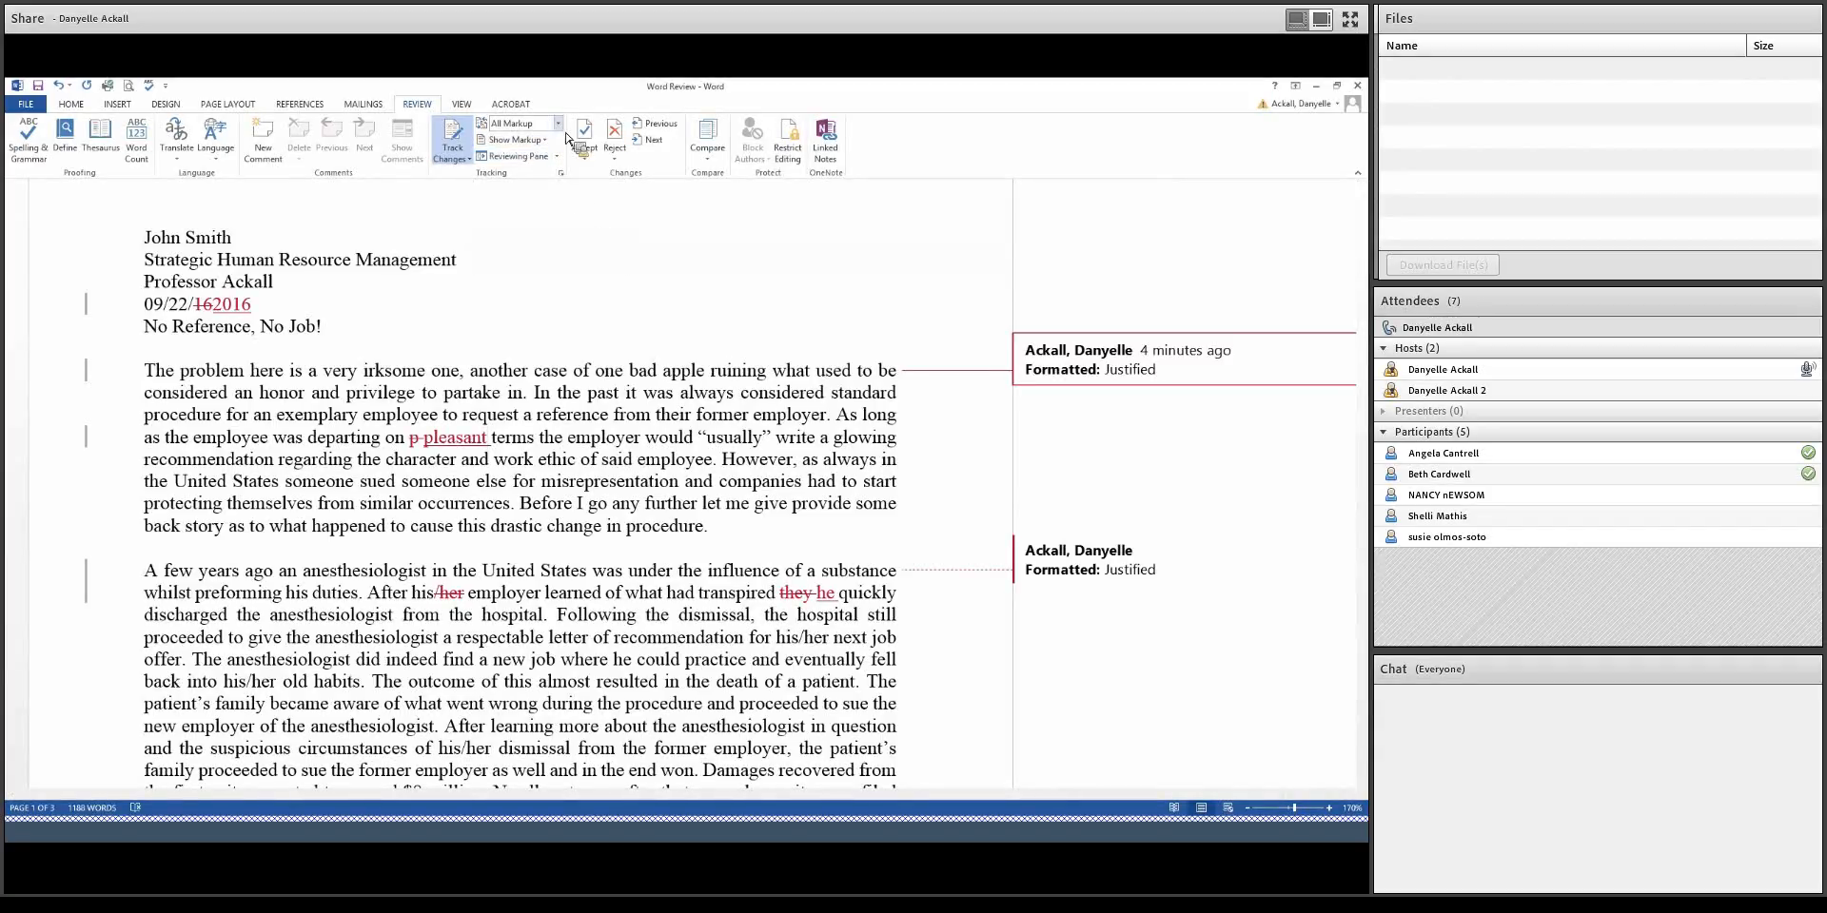
click(519, 177)
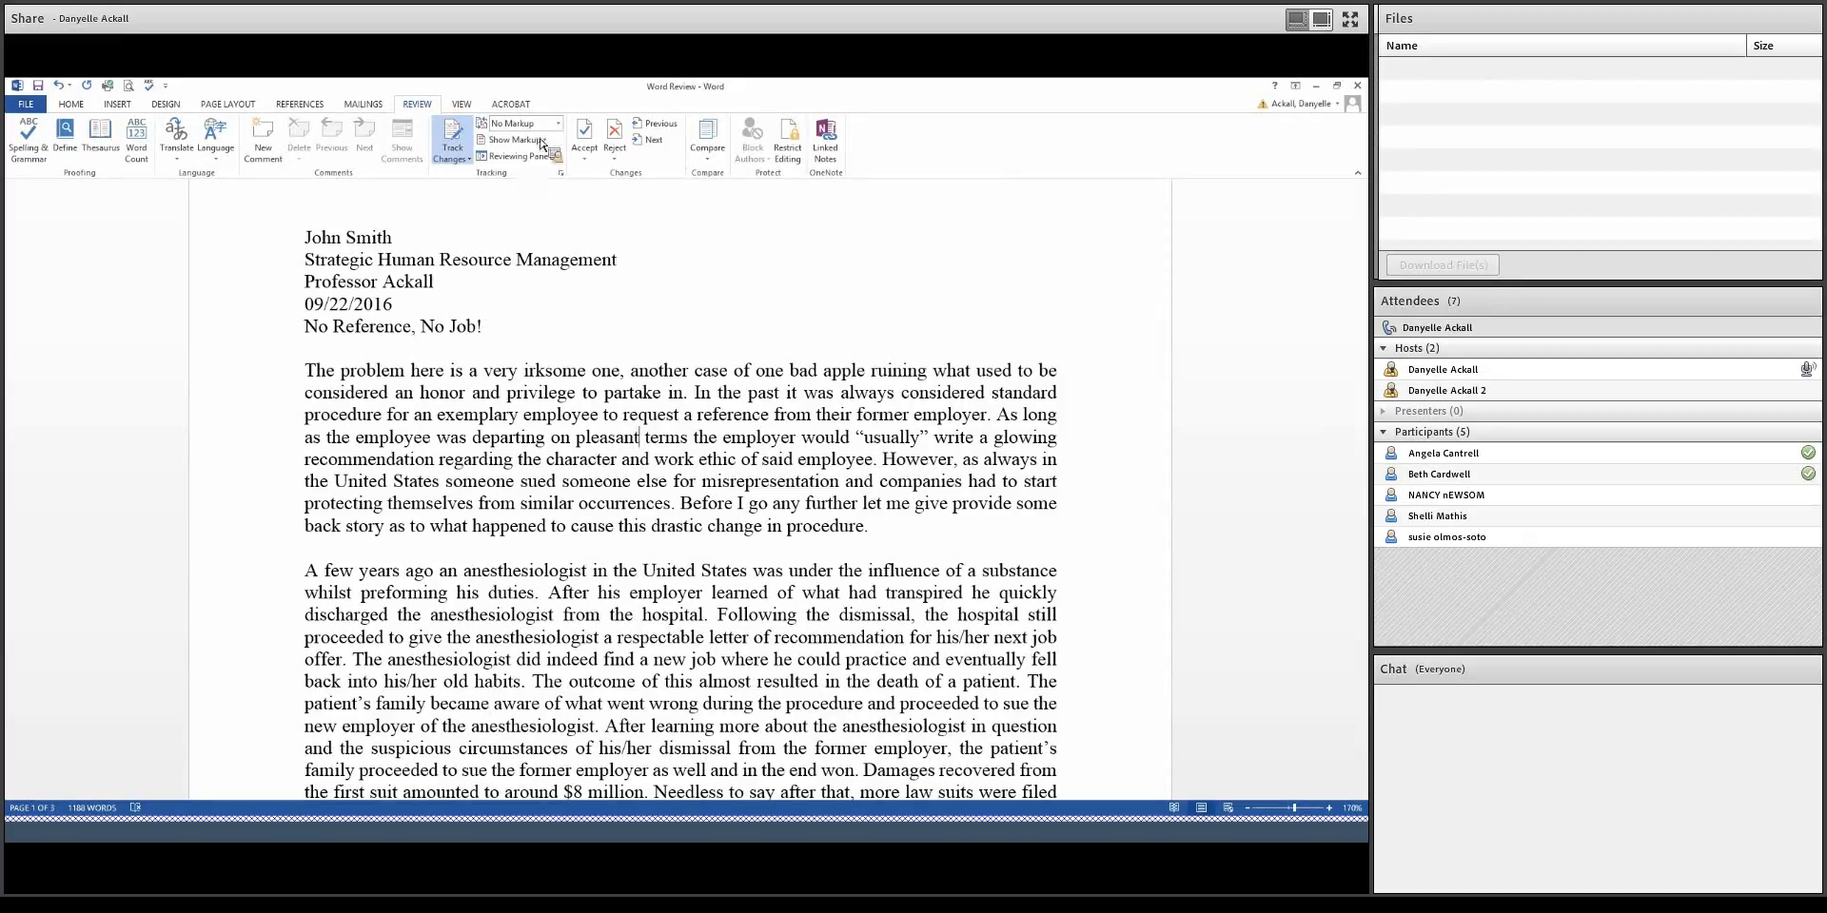
click(553, 123)
click(545, 153)
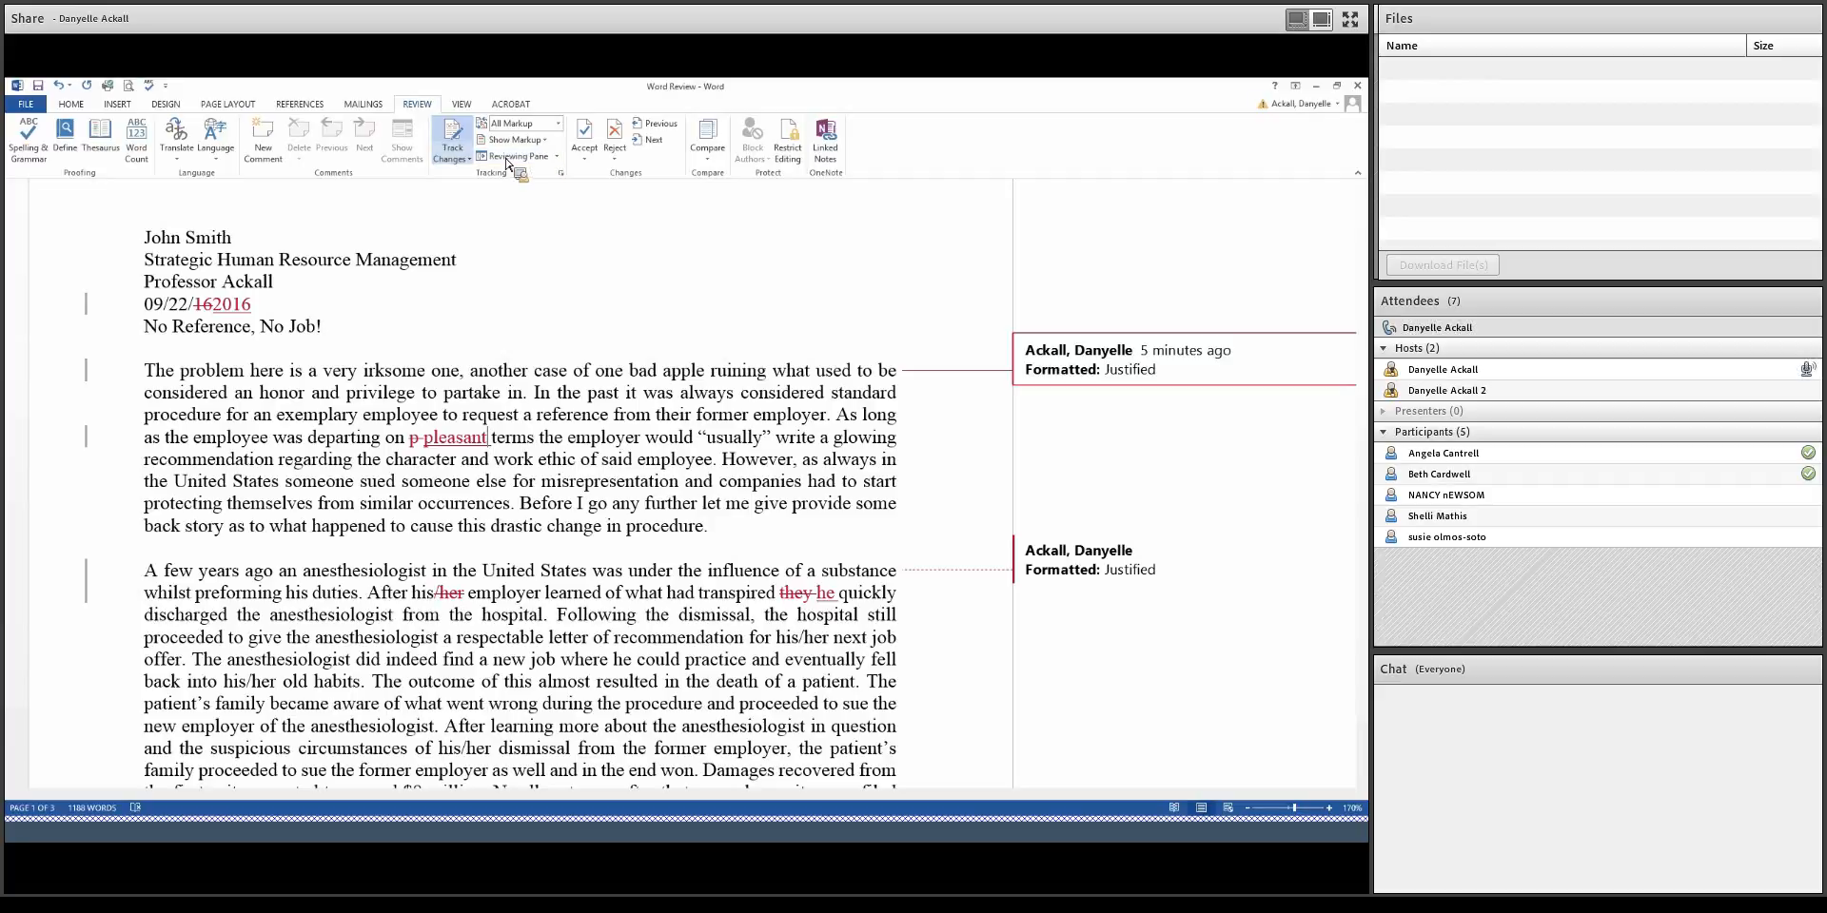
Step: Turn off Track Changes and, in the Track Changes options, disable showing Formatting while keeping Comments shown
click(466, 159)
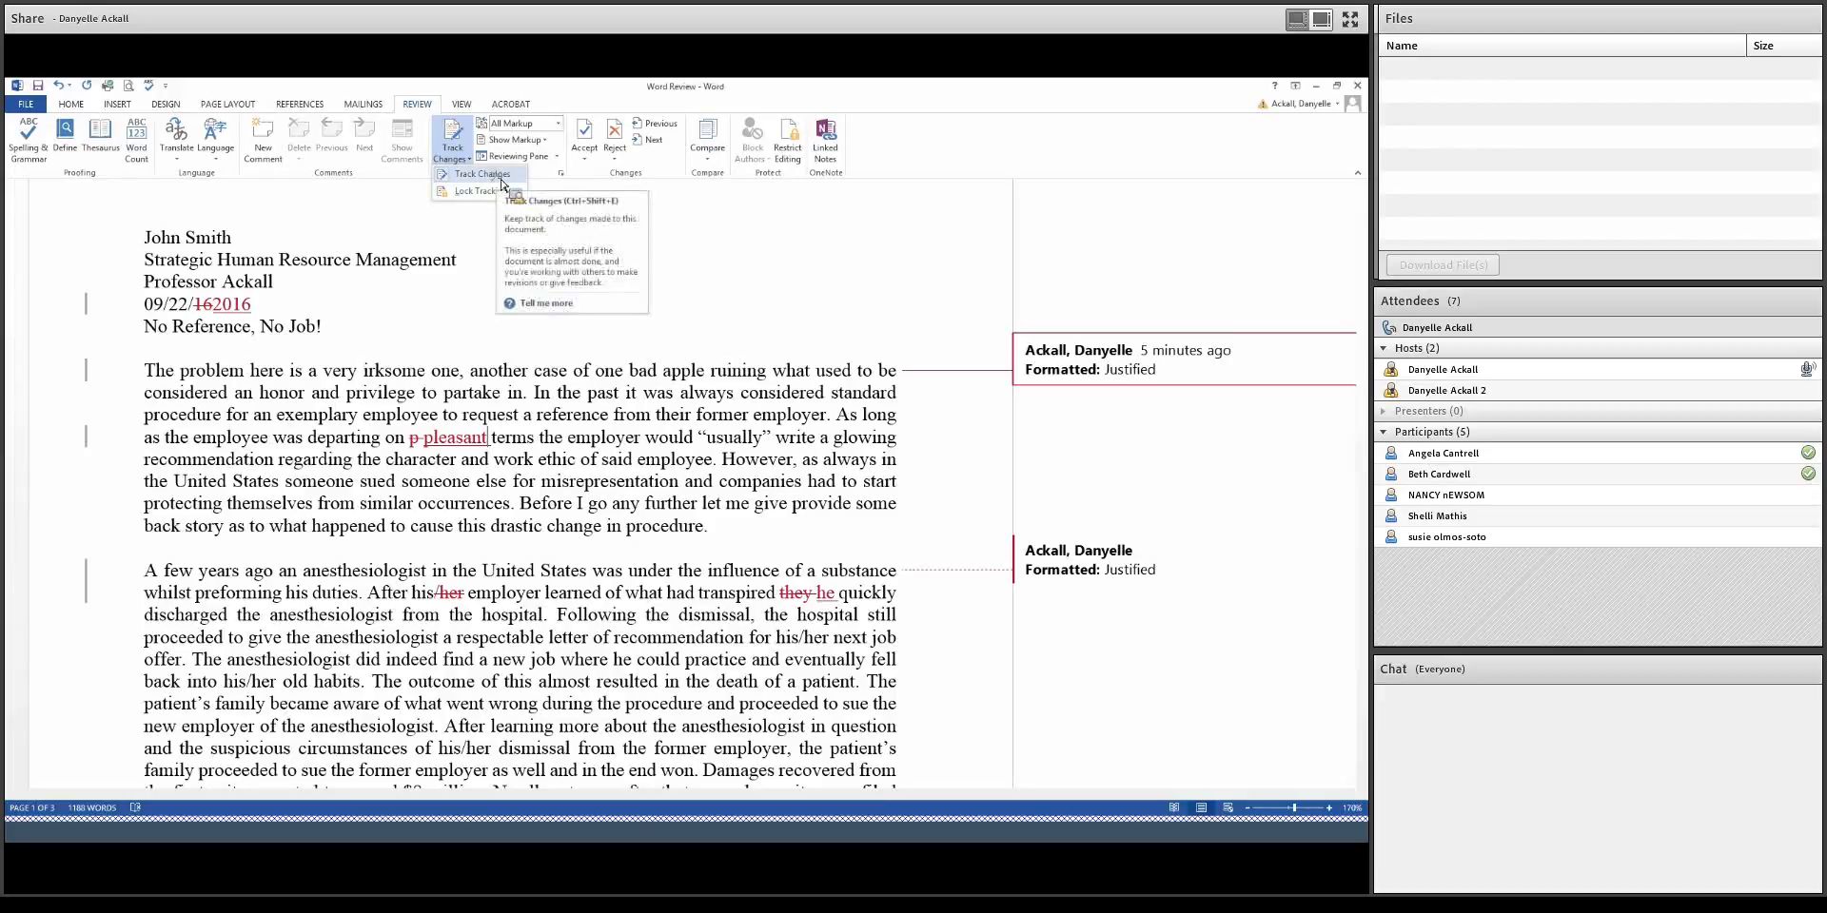
click(499, 177)
click(561, 174)
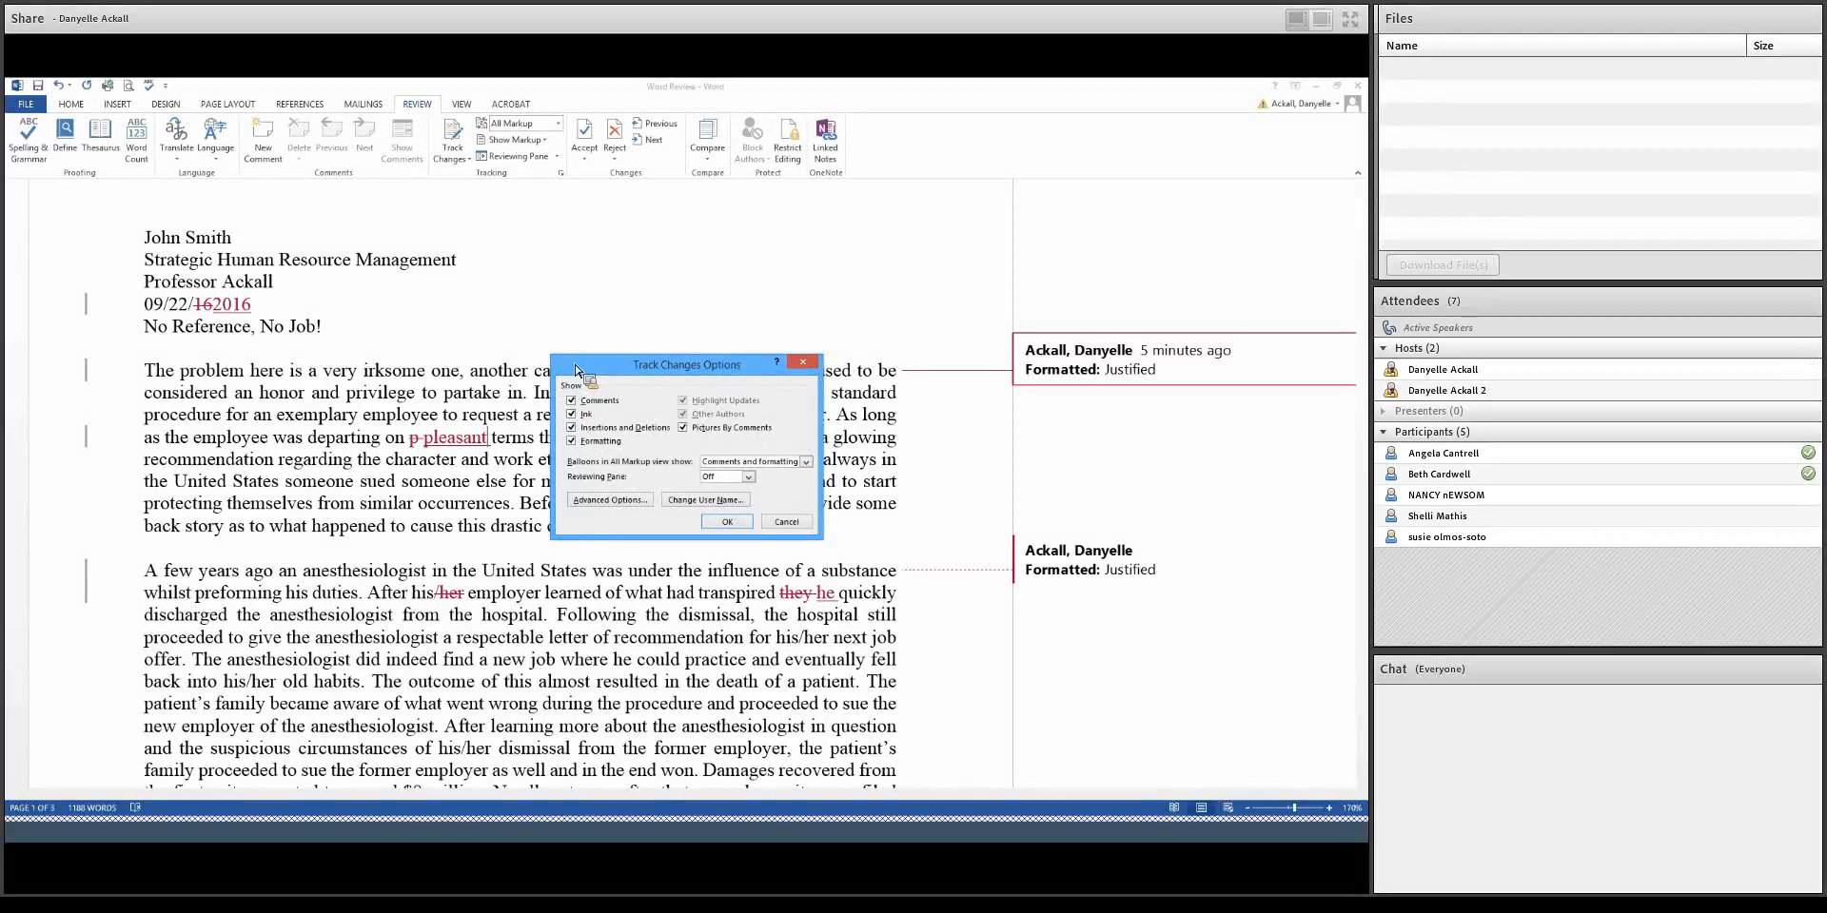
drag(612, 362, 590, 266)
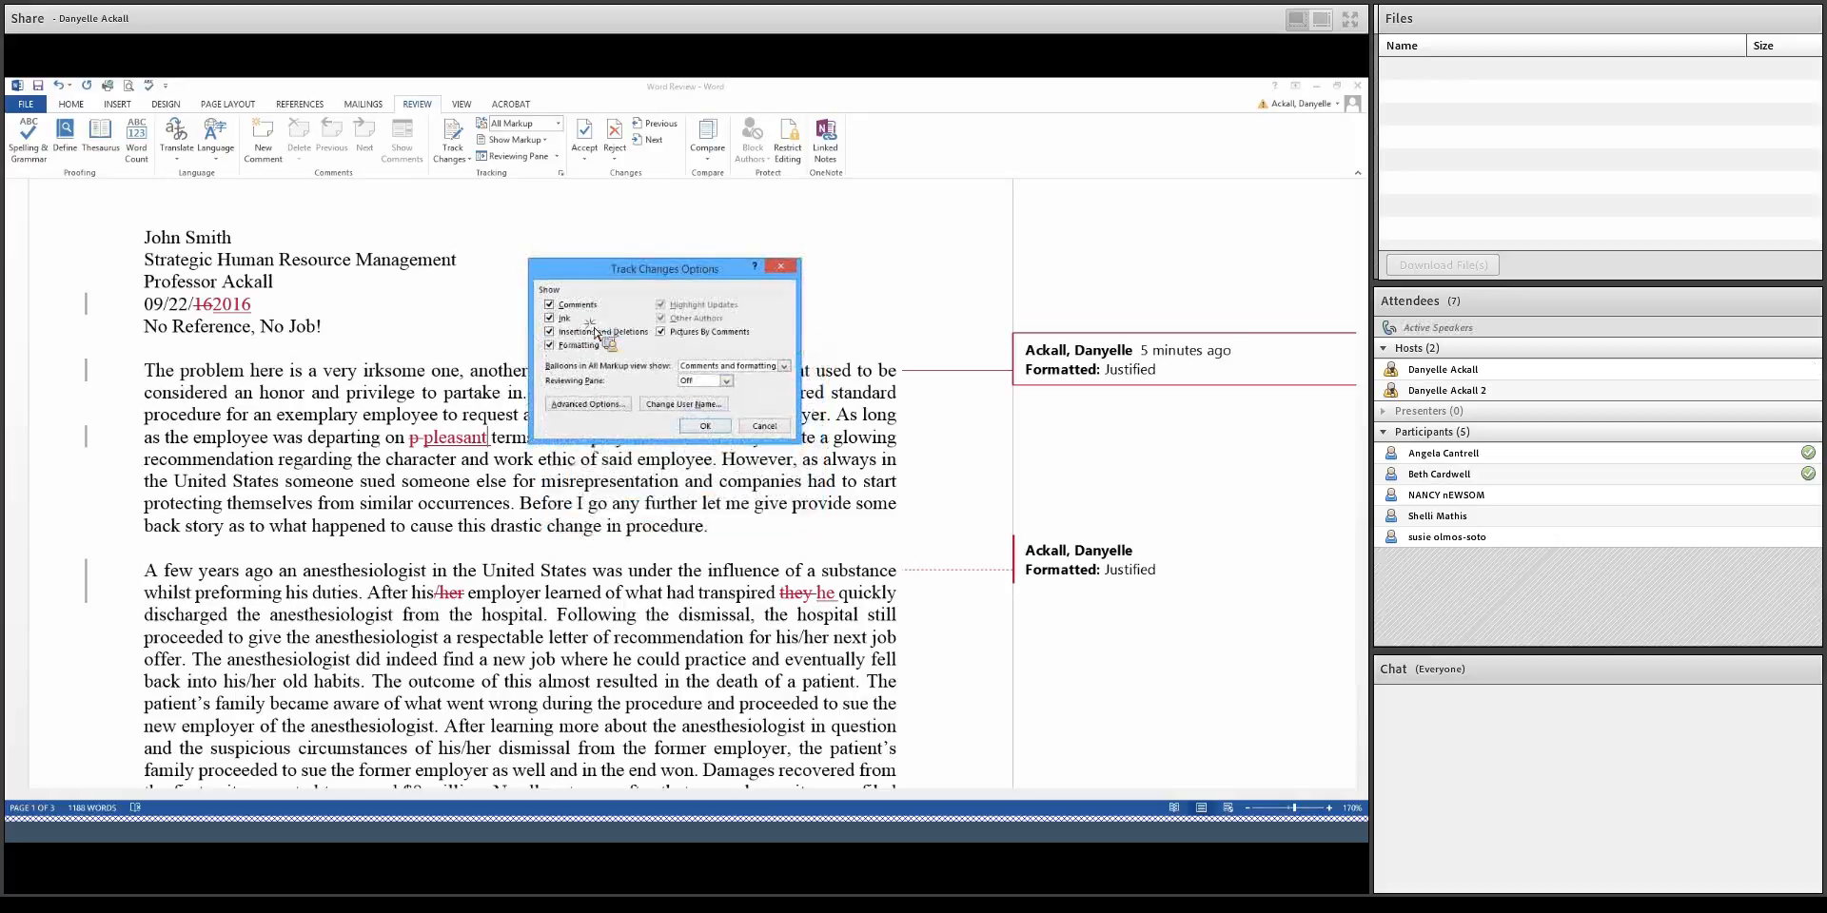
click(550, 306)
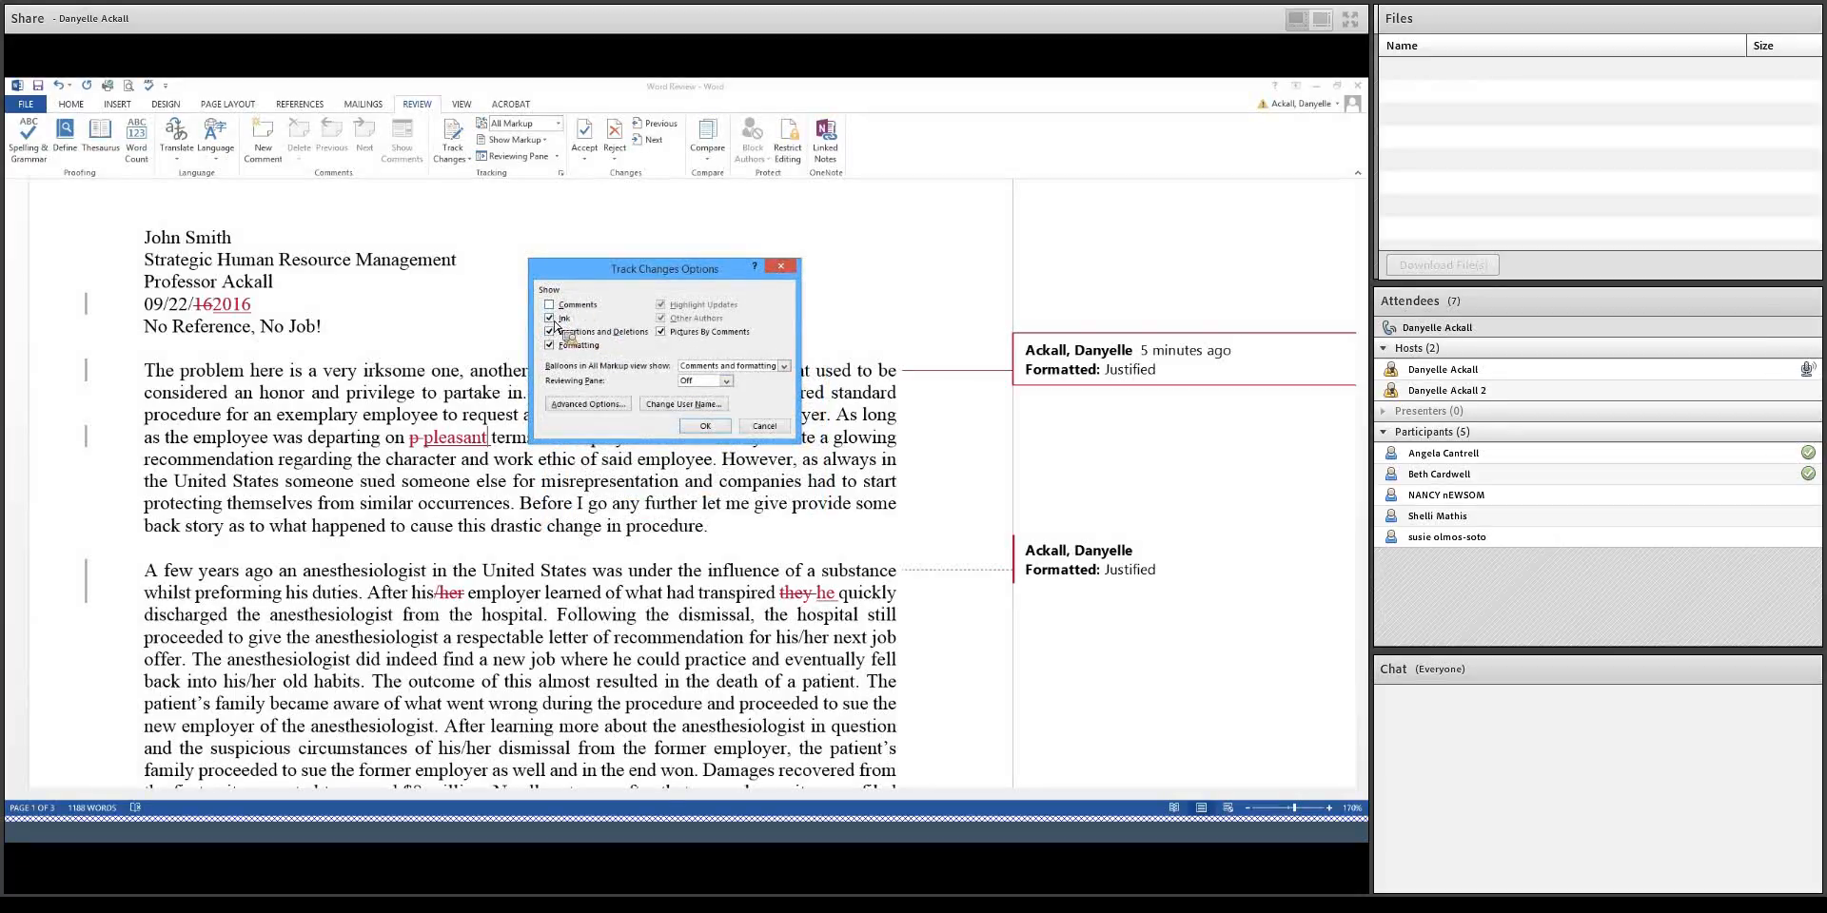
click(550, 345)
click(550, 304)
Step: Check the reviewer user name setting without changing it, and apply the Track Changes options
click(701, 405)
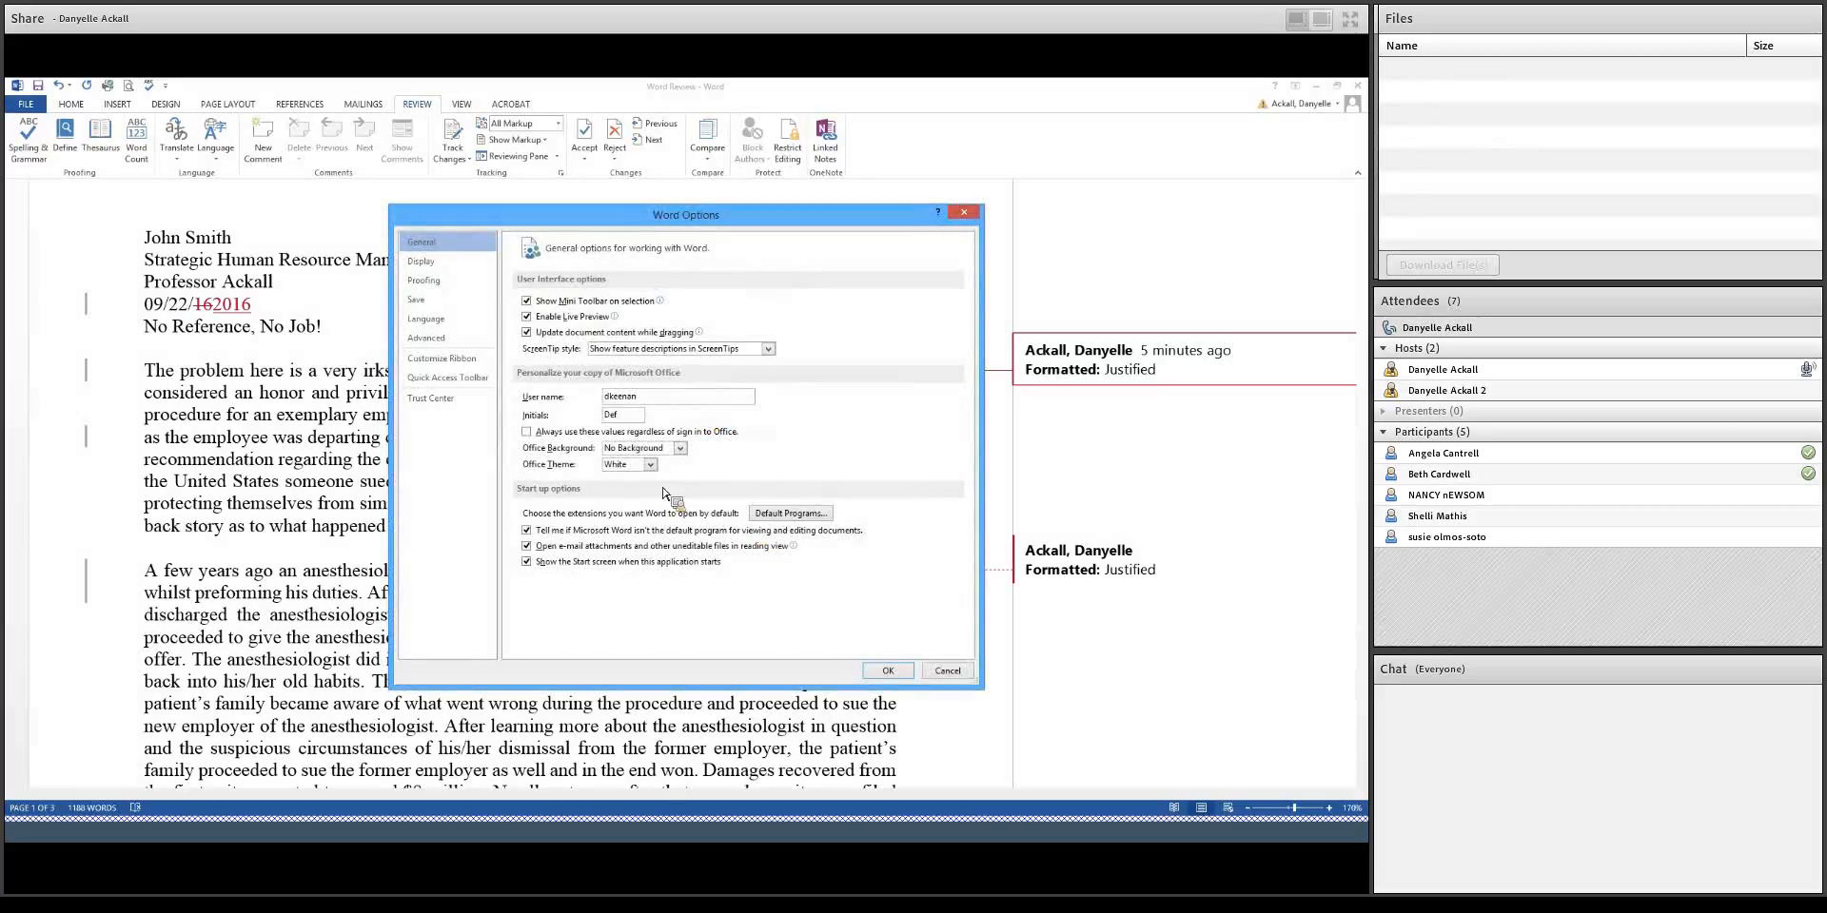
double_click(633, 397)
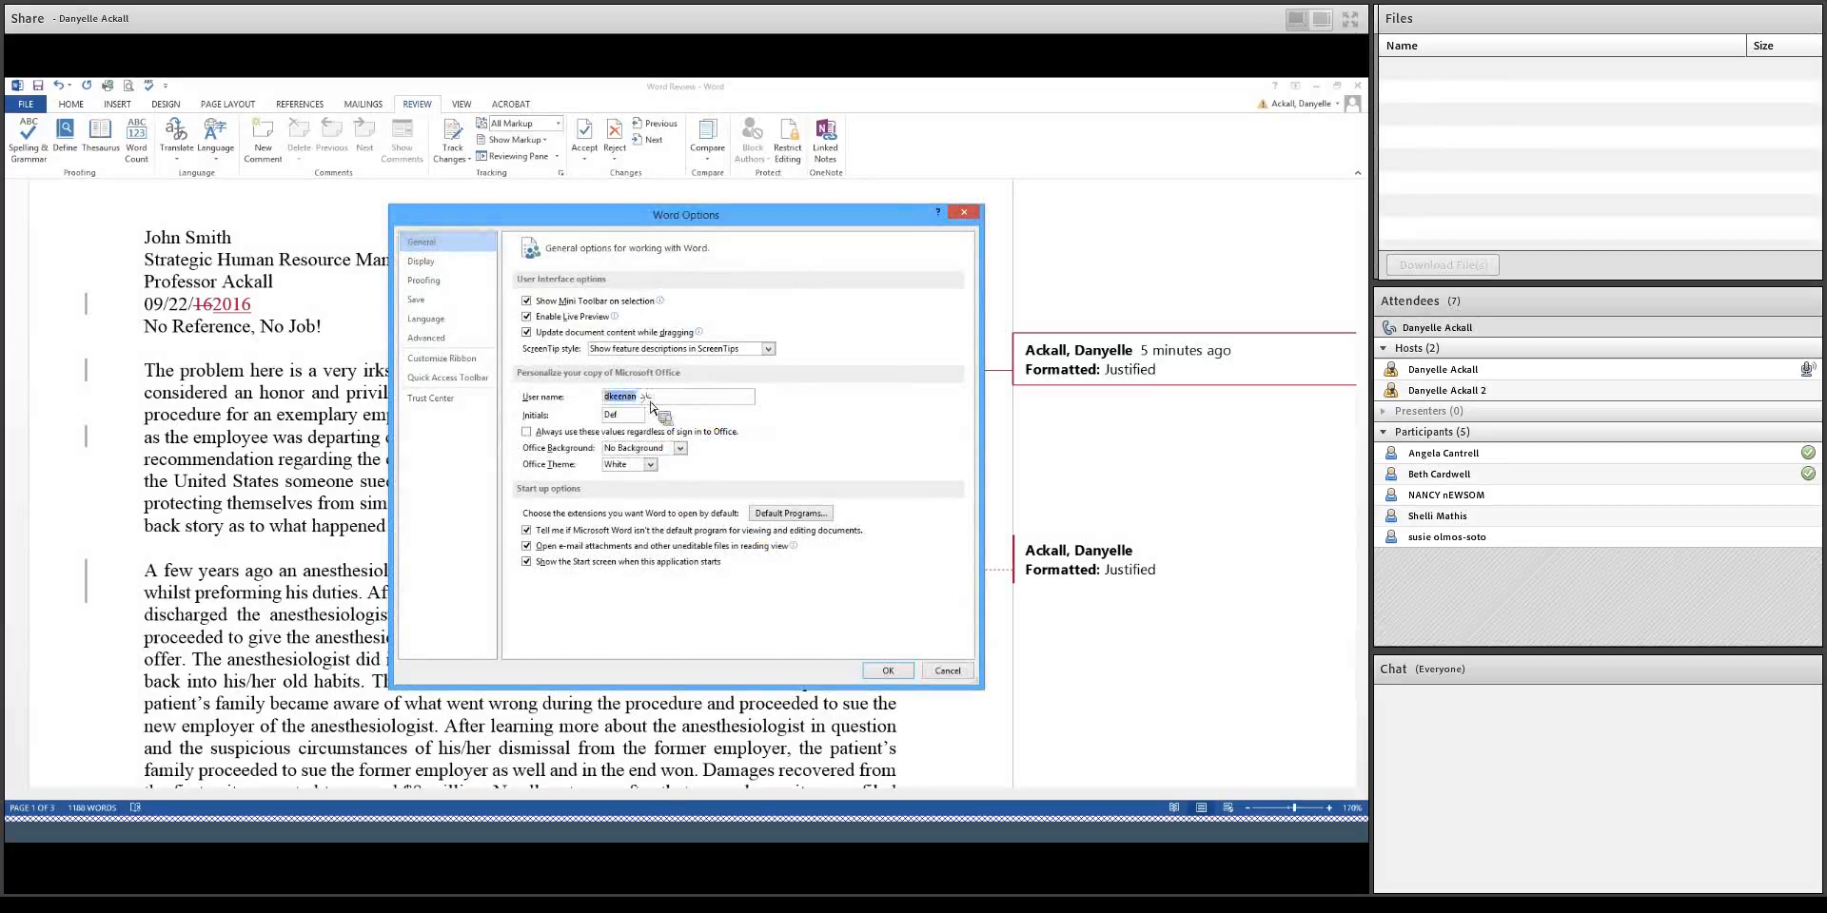
click(948, 672)
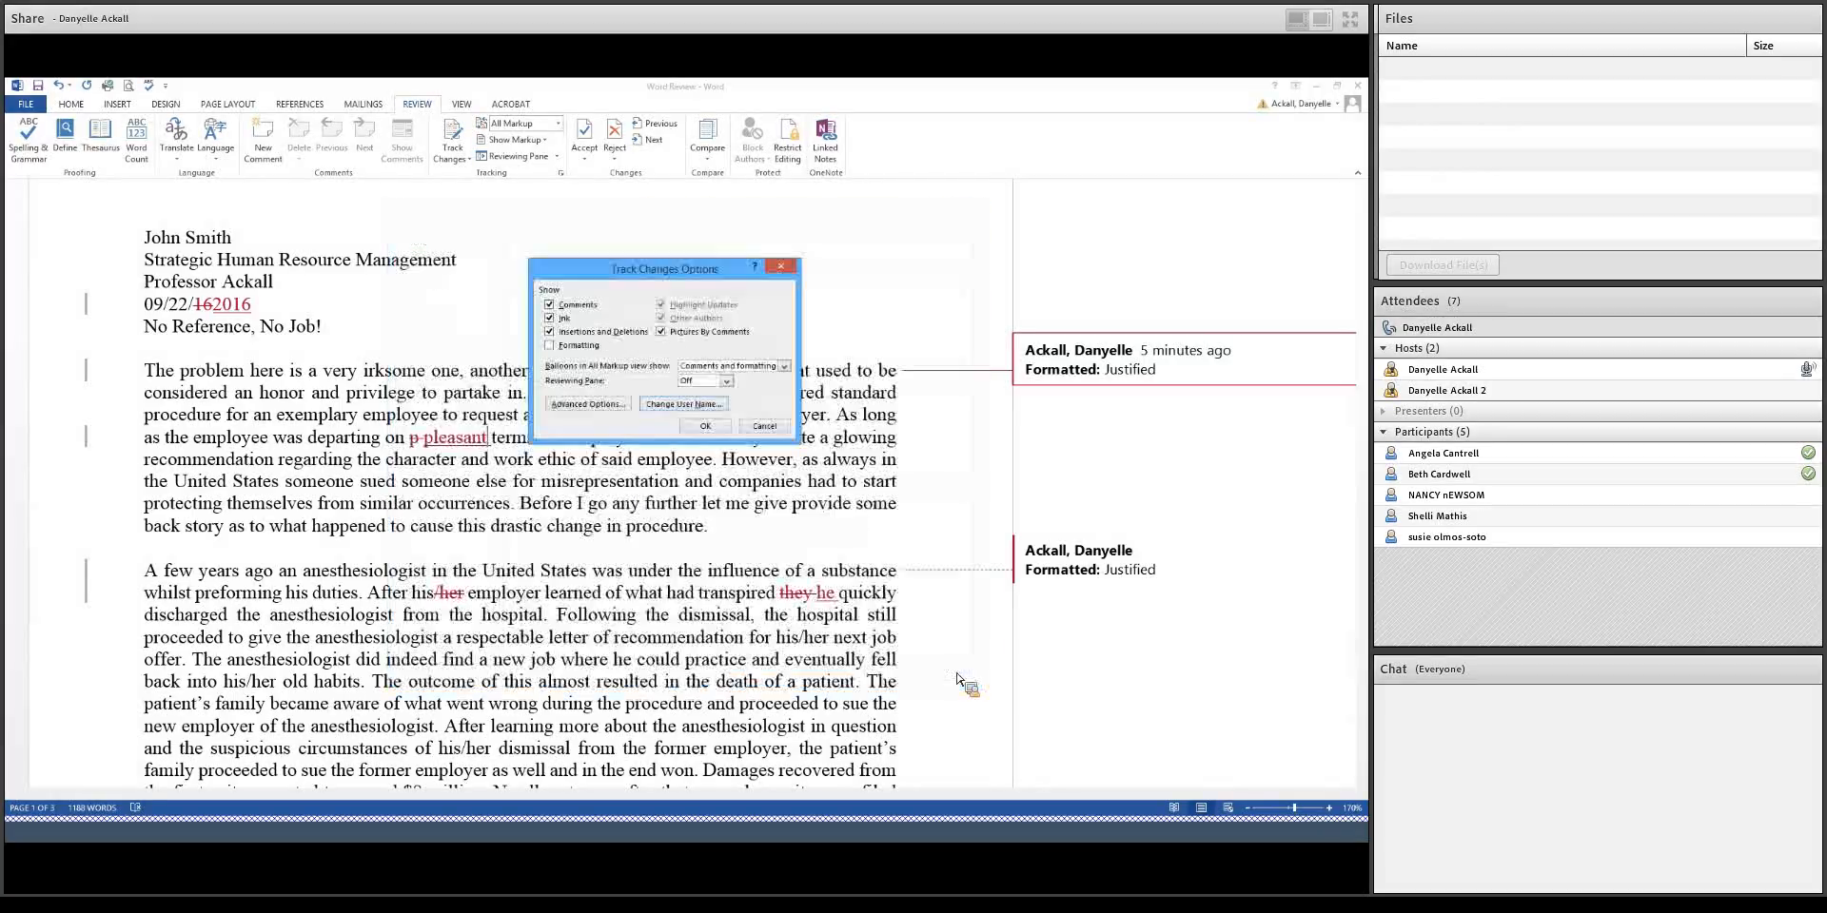
click(705, 426)
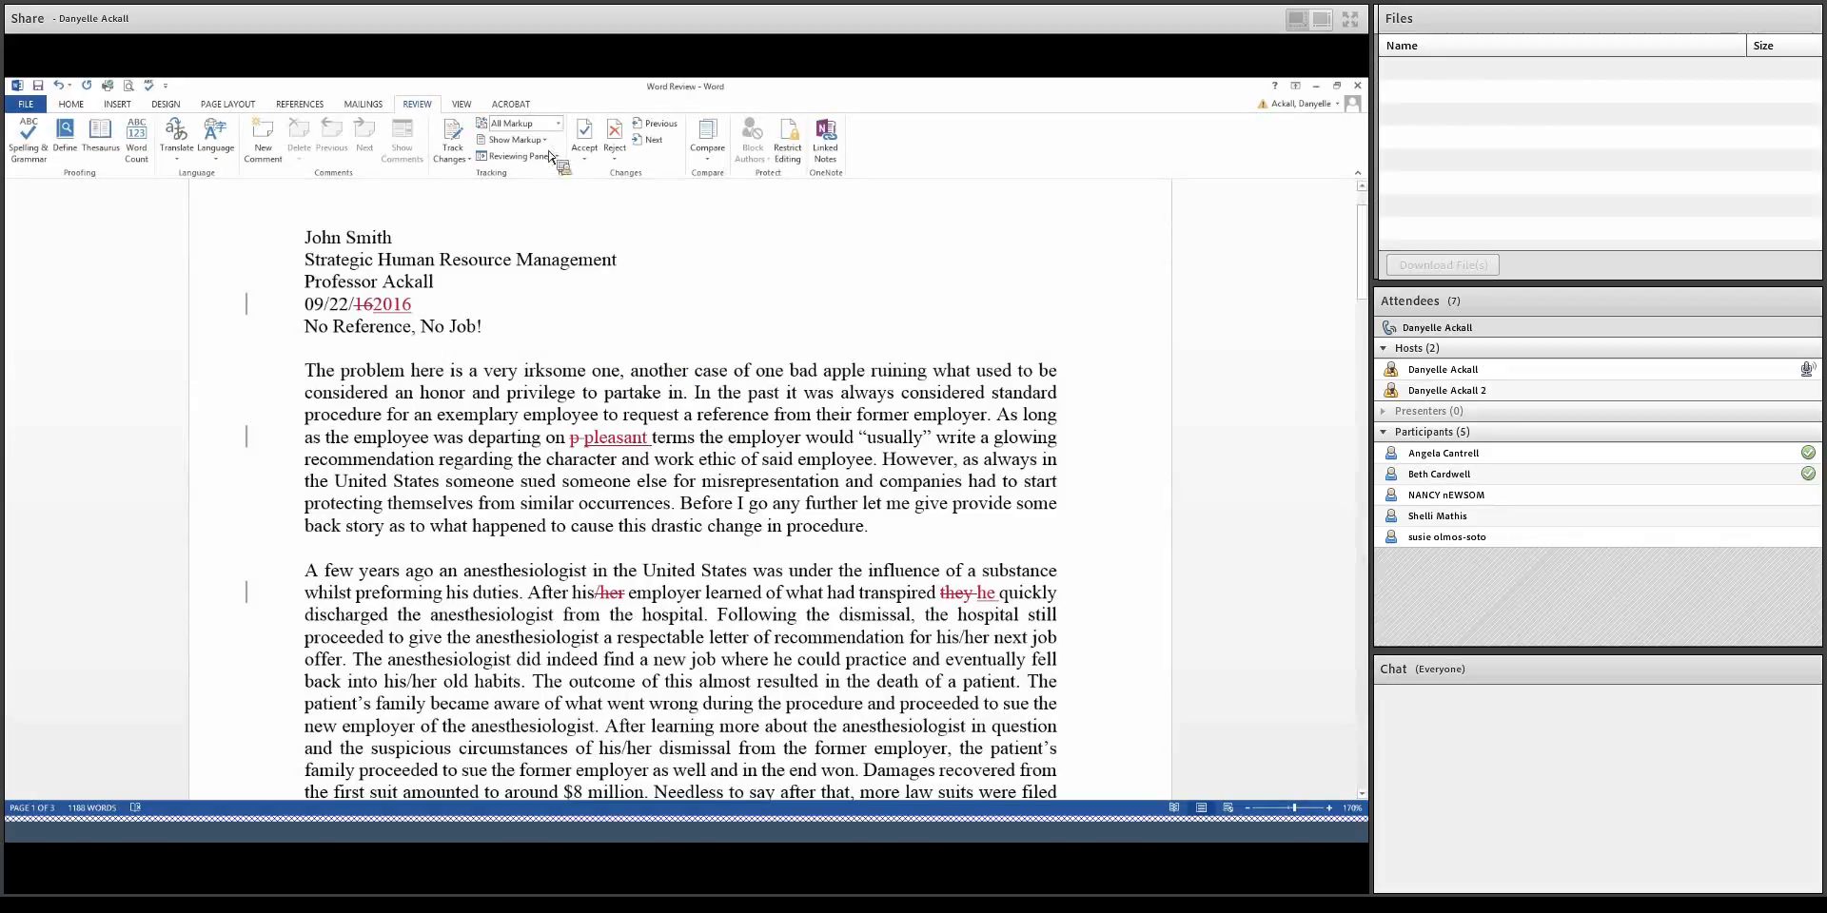
Step: Re-enable showing Formatting in the Track Changes options and apply the setting
click(563, 175)
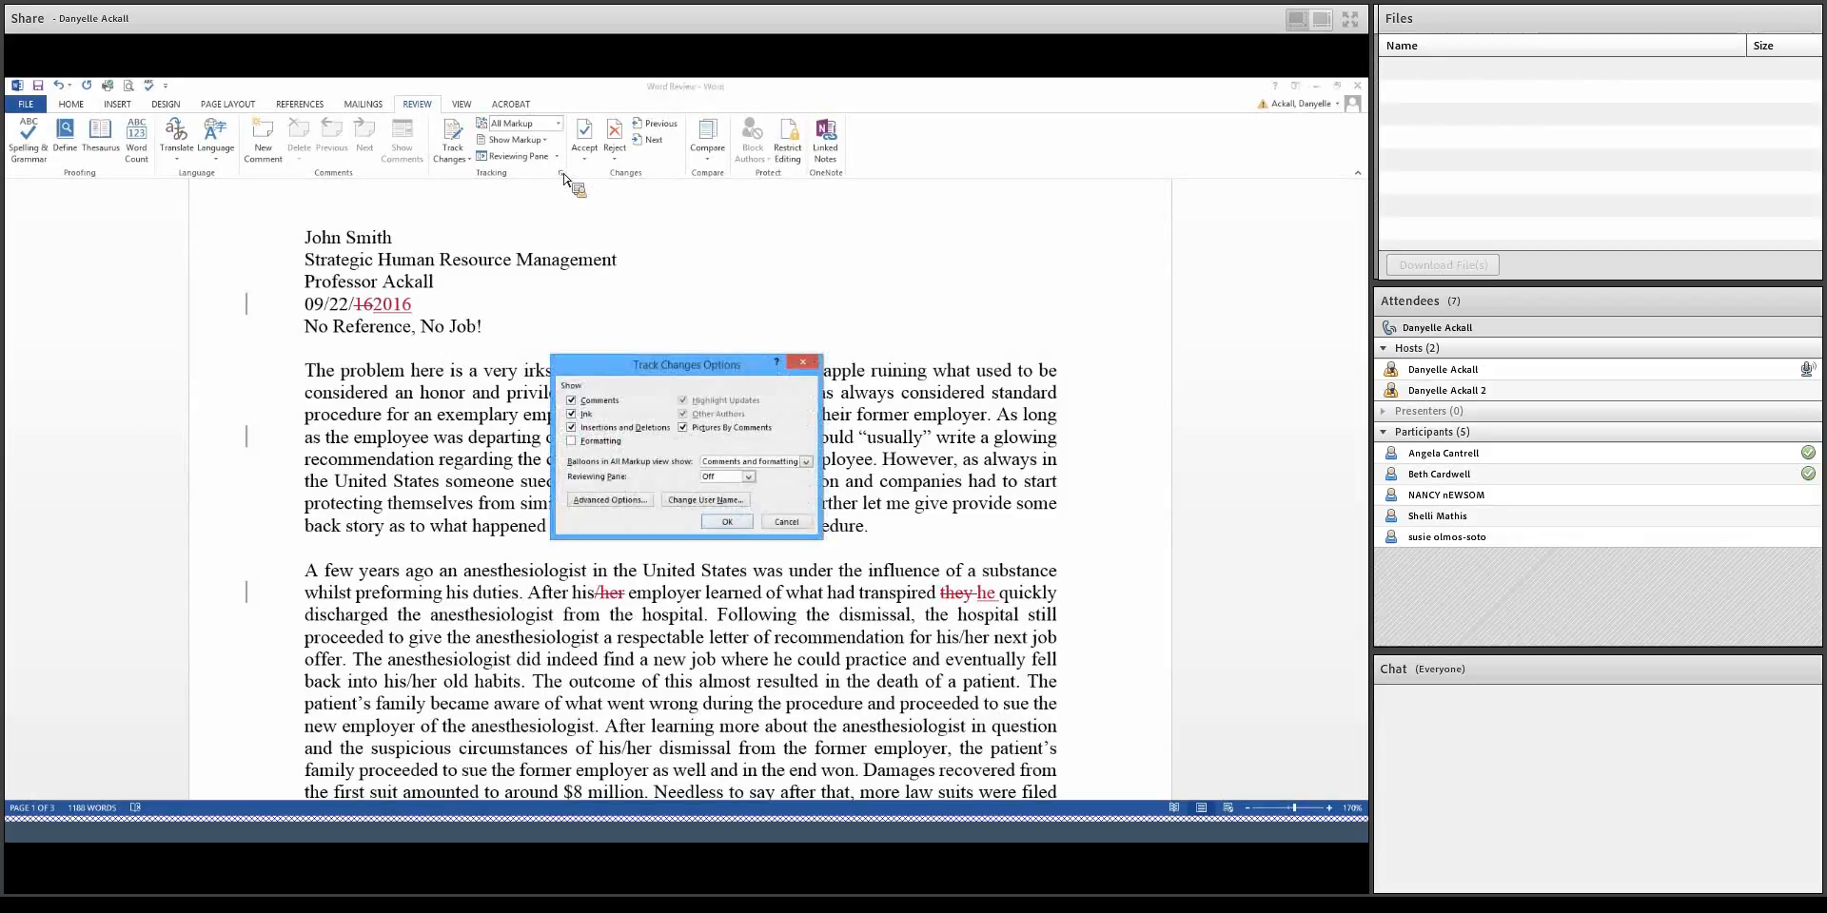
click(575, 441)
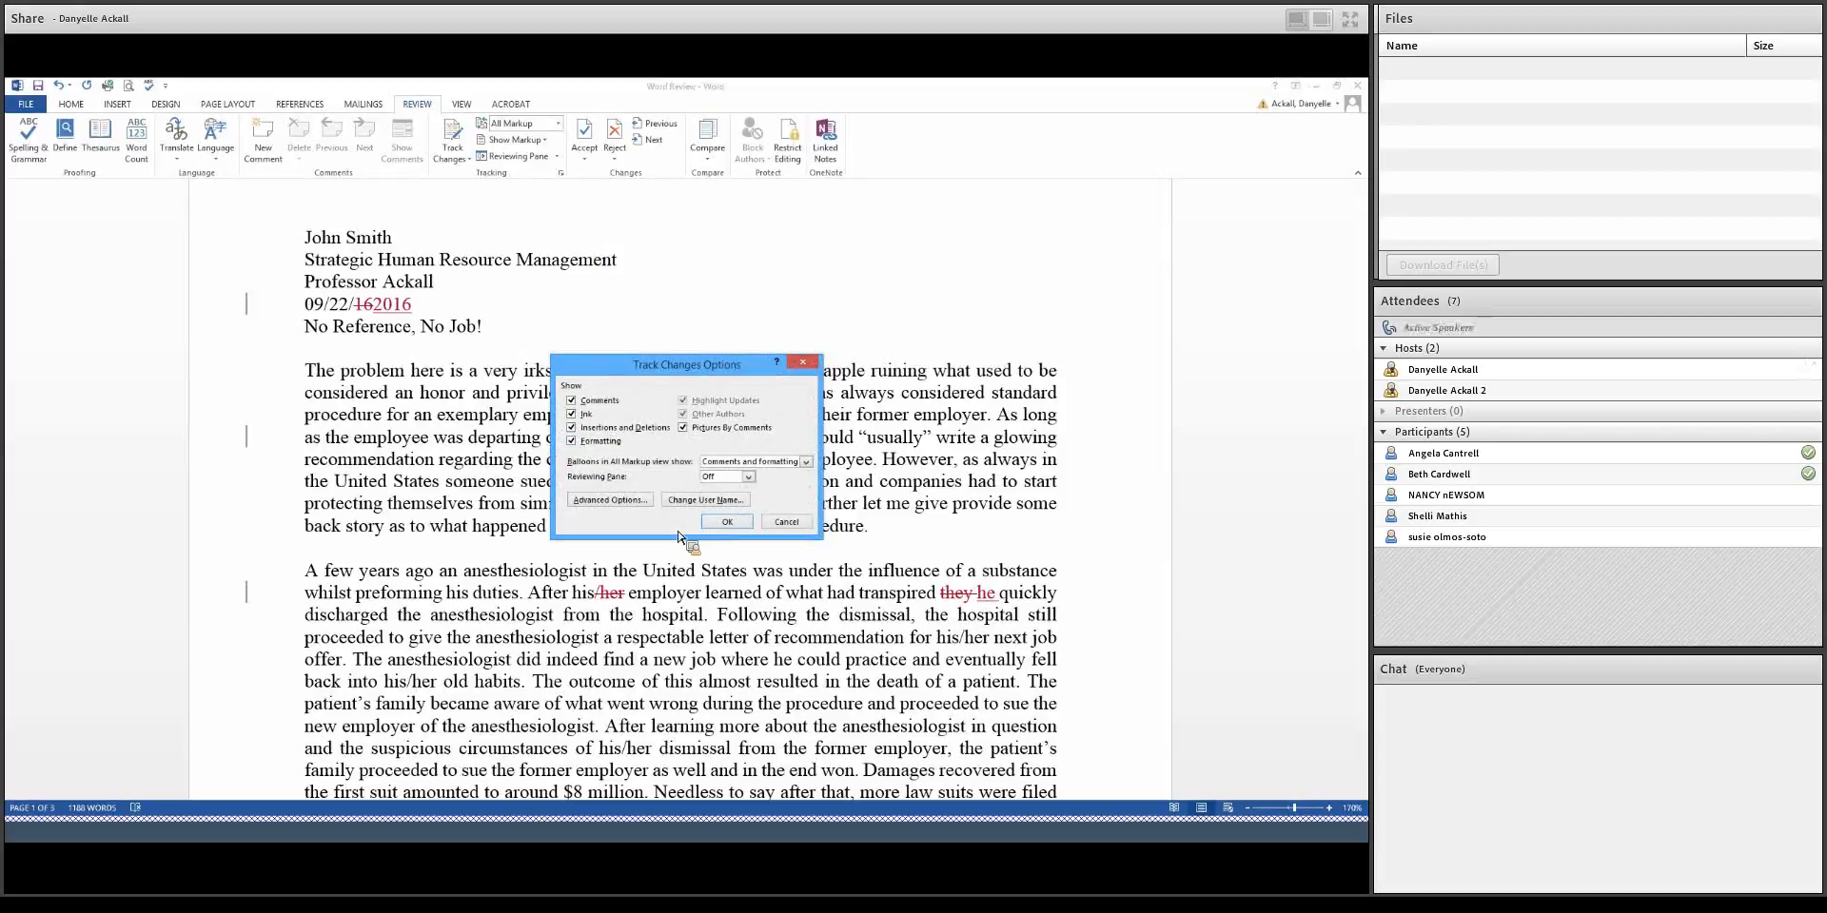
click(727, 524)
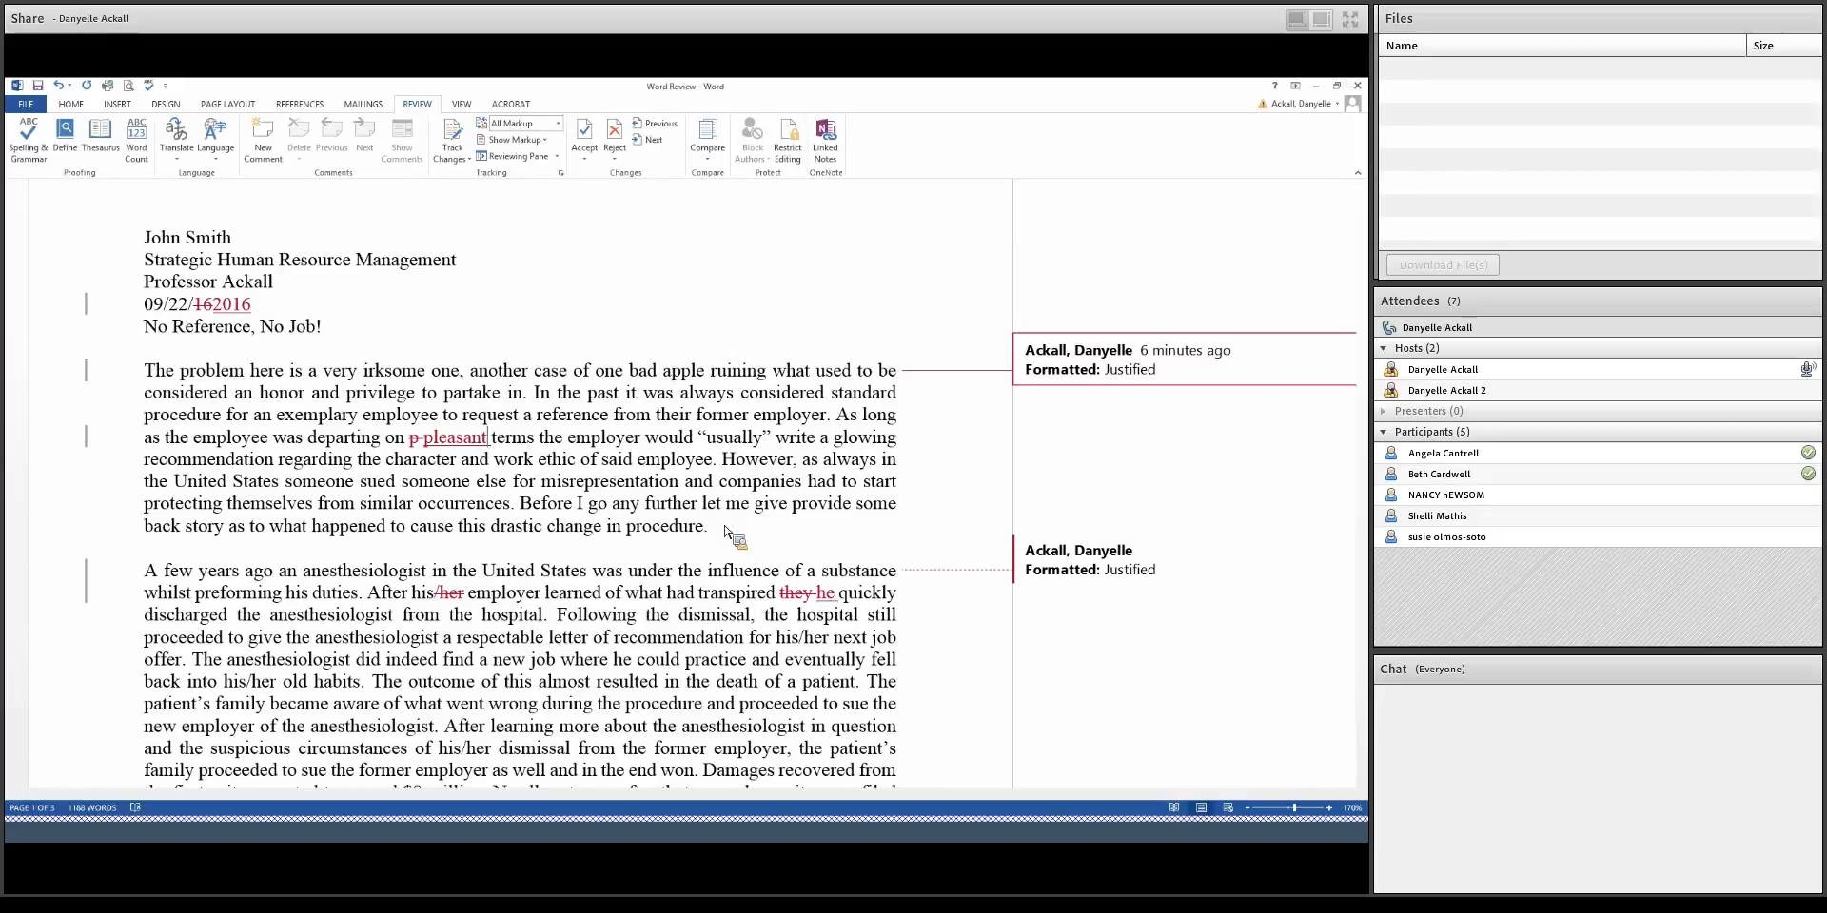
mouse_move(202, 314)
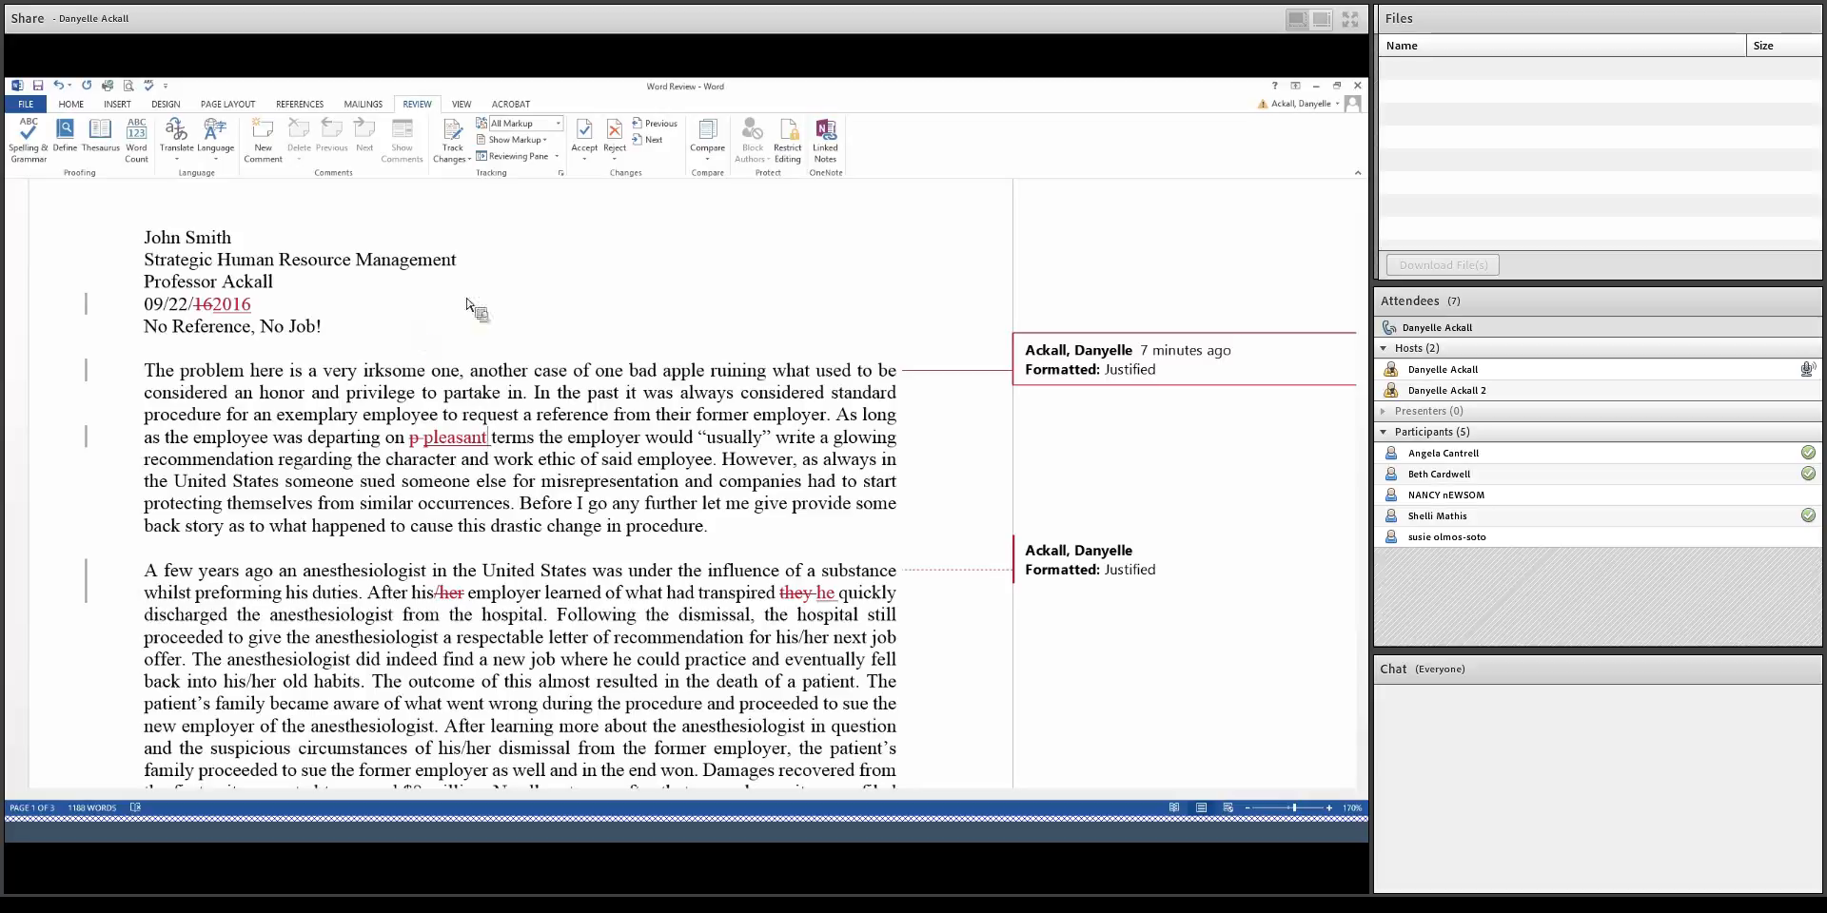
Step: Start a document comparison and choose Word Review Rev 1 from the Box Sync Training folder as the original document
click(709, 158)
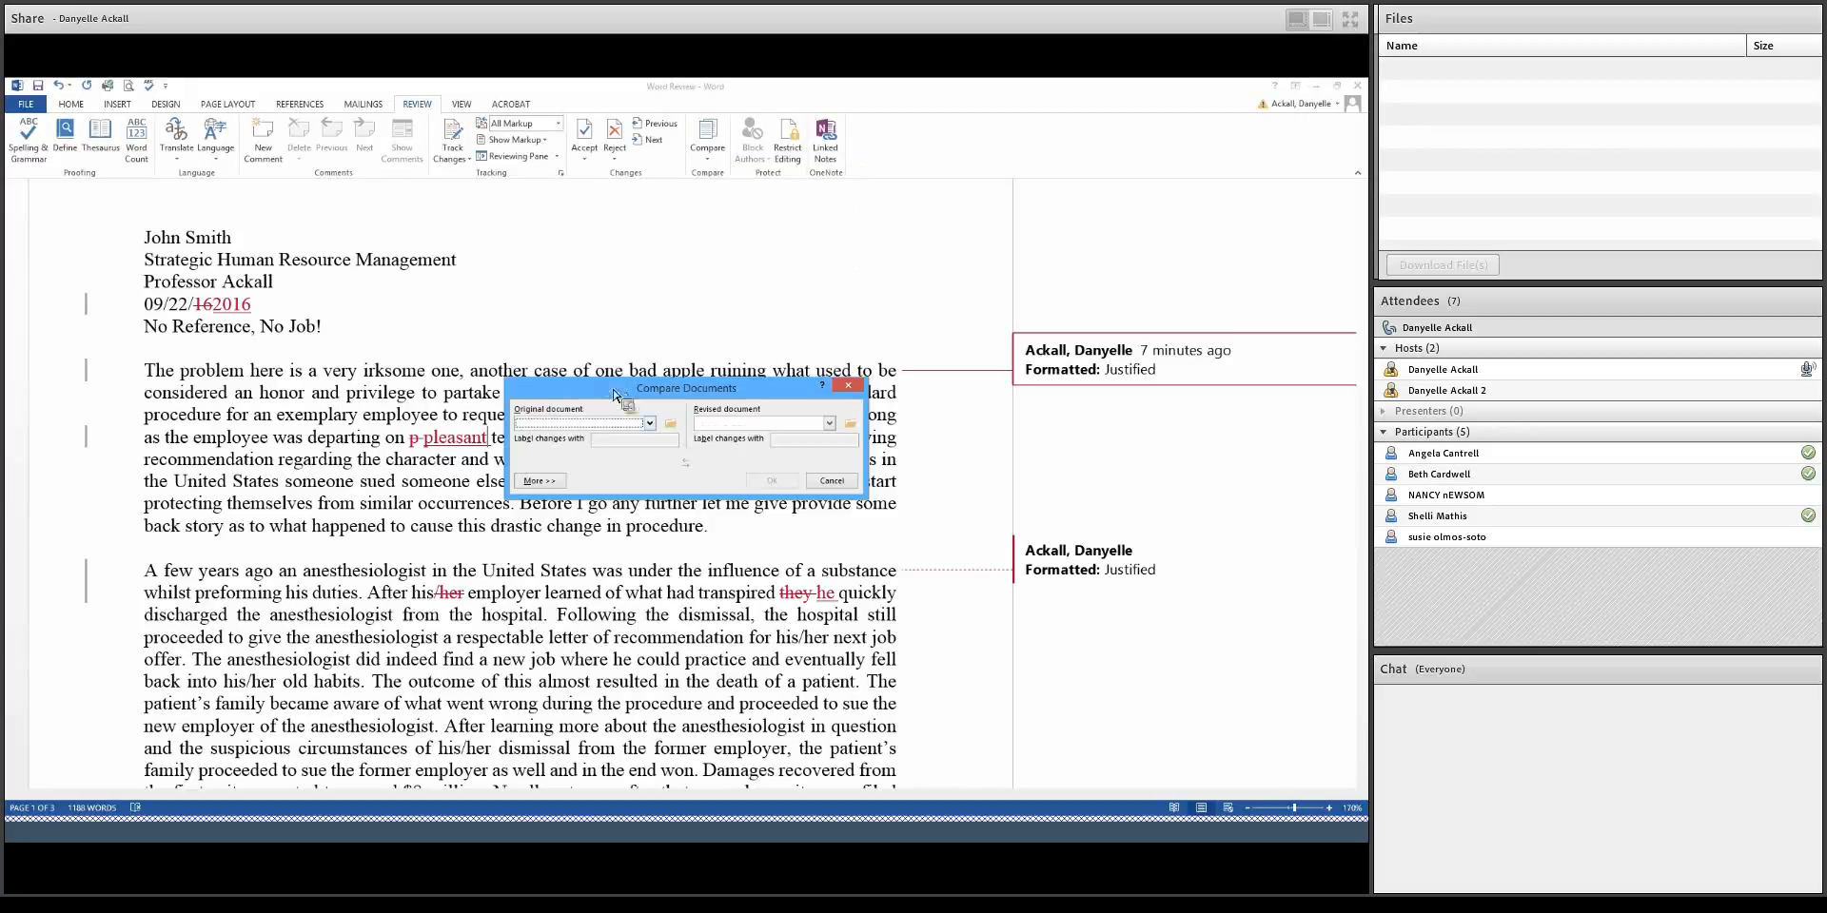
click(649, 423)
drag(650, 448, 650, 468)
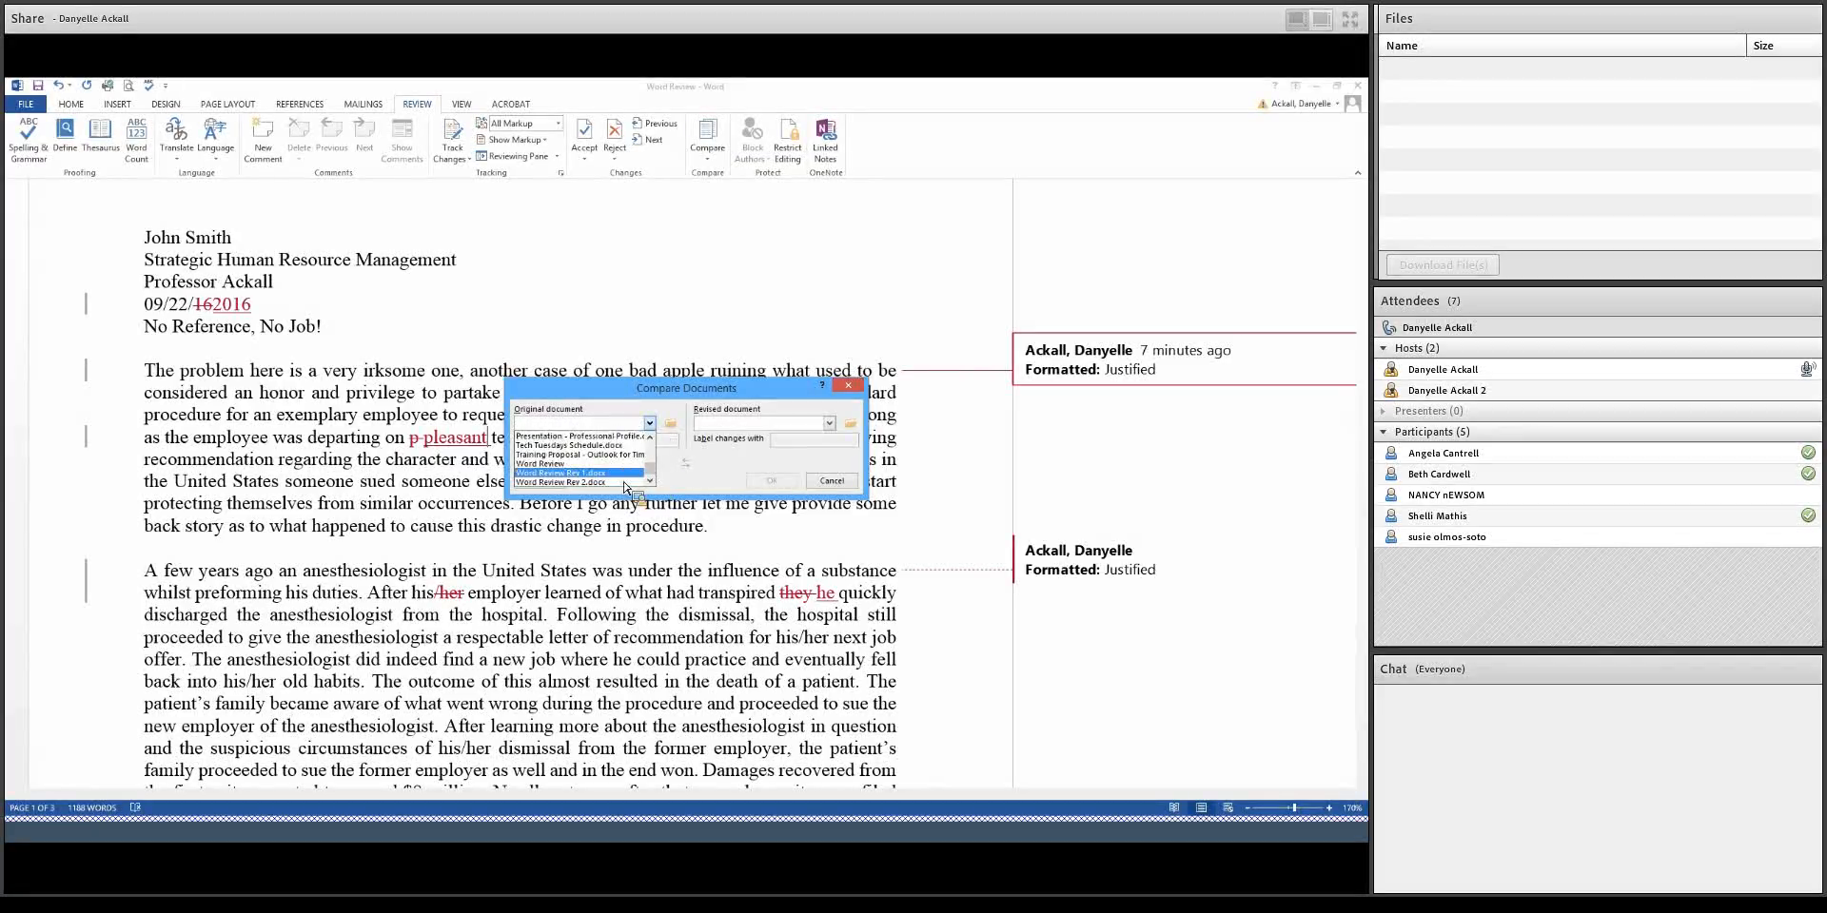
click(695, 457)
click(670, 424)
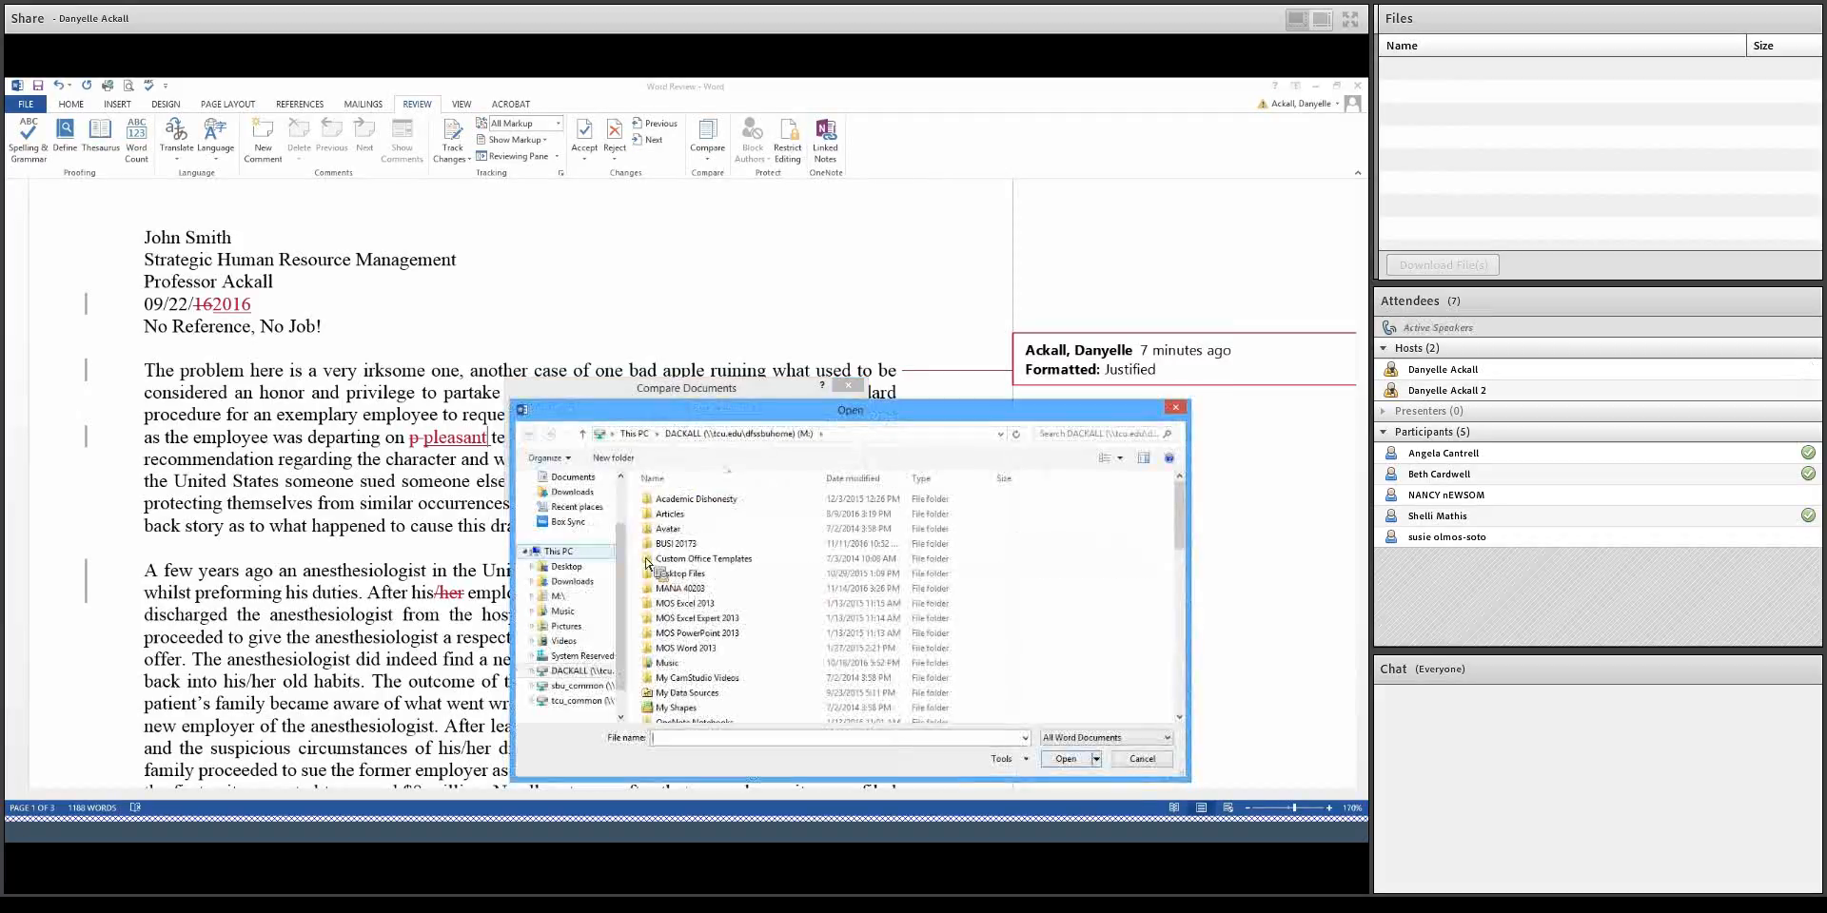
click(574, 523)
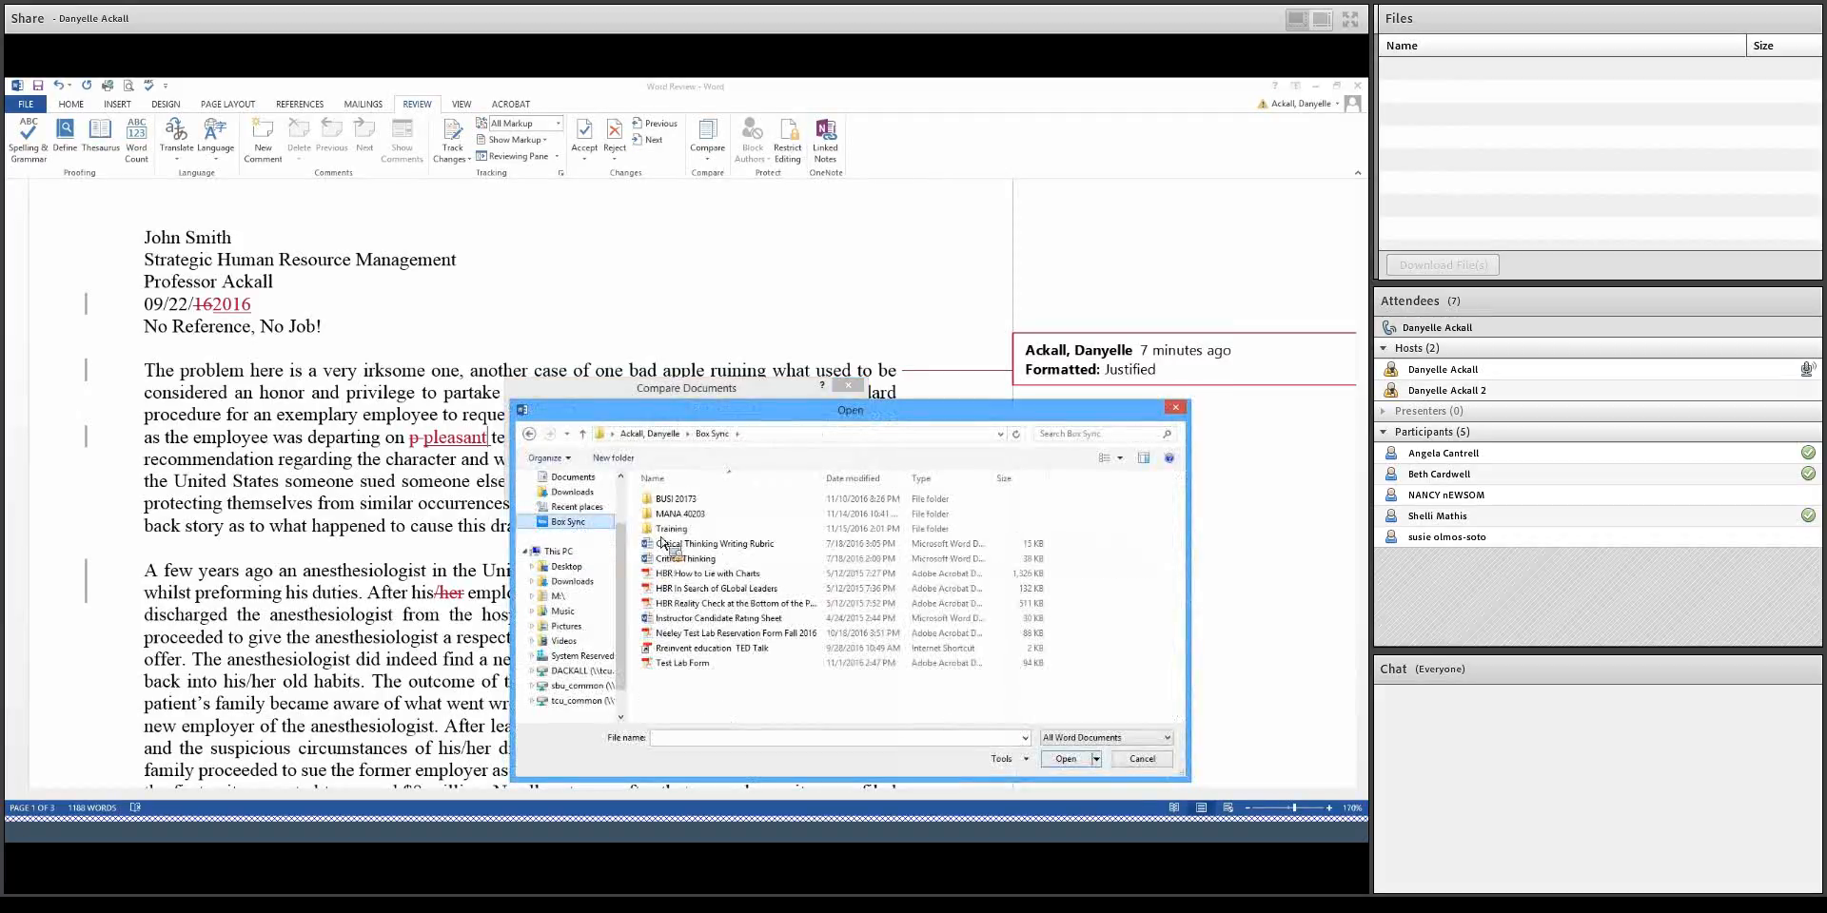
double_click(671, 529)
click(674, 595)
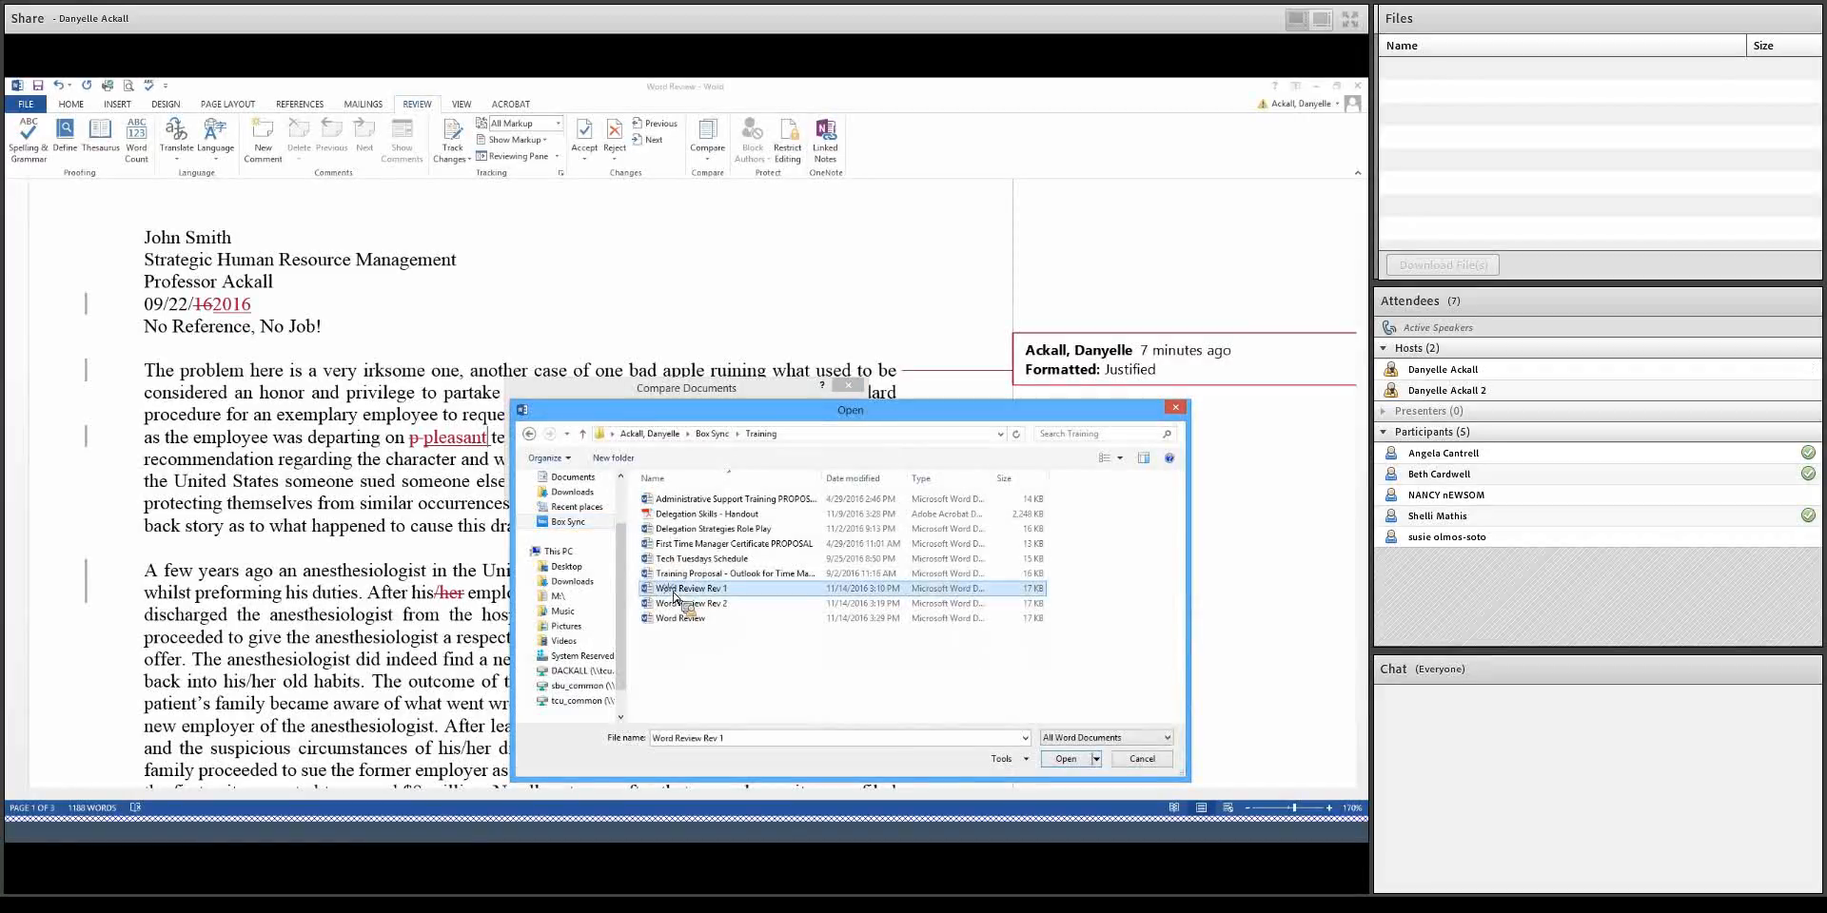
click(1073, 761)
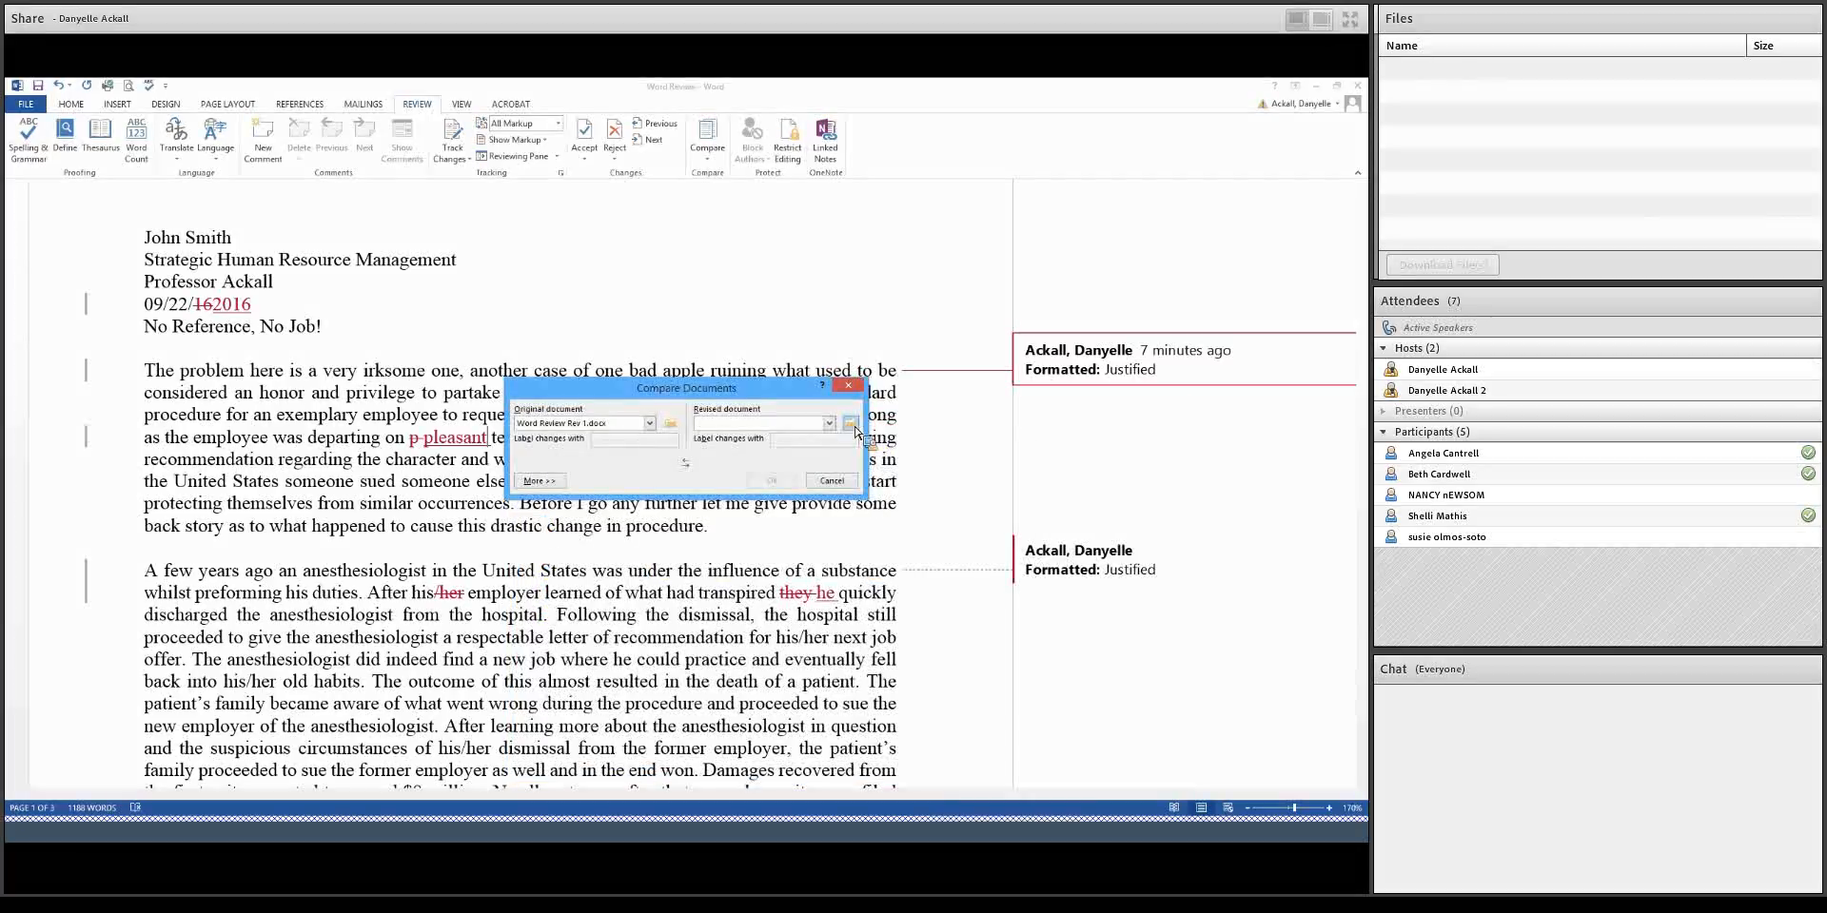
Step: Choose Word Review Rev 2 as the revised document and run the comparison
click(855, 439)
click(692, 603)
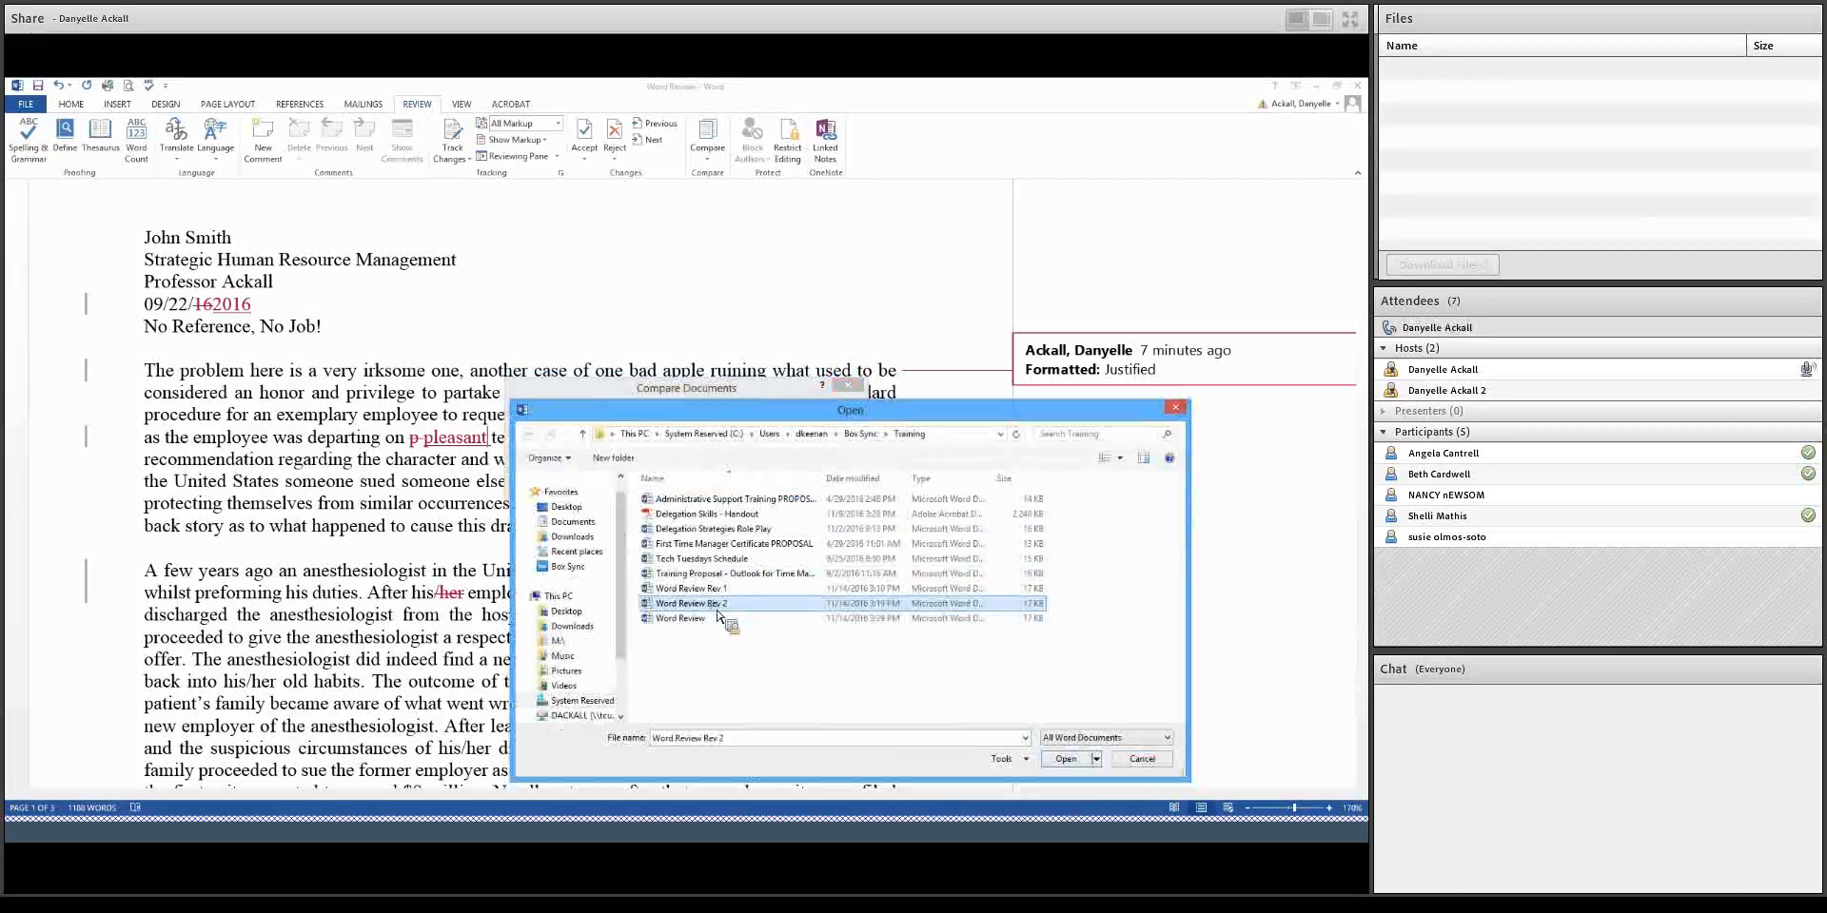
click(1066, 759)
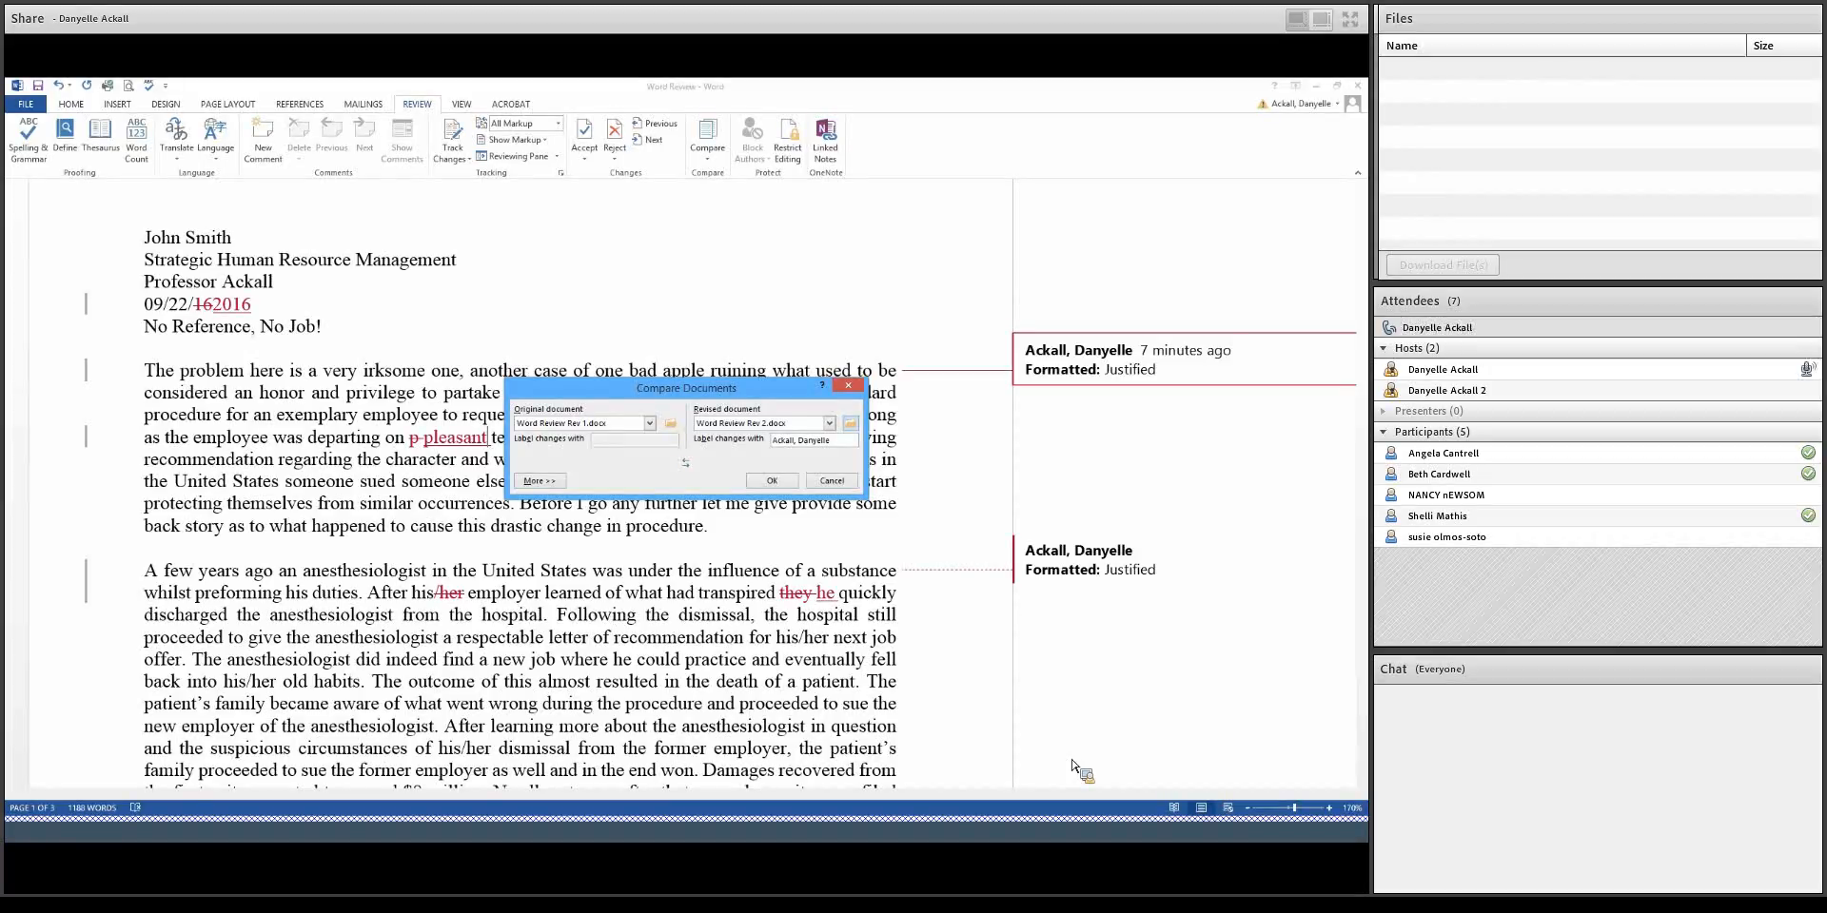
click(773, 482)
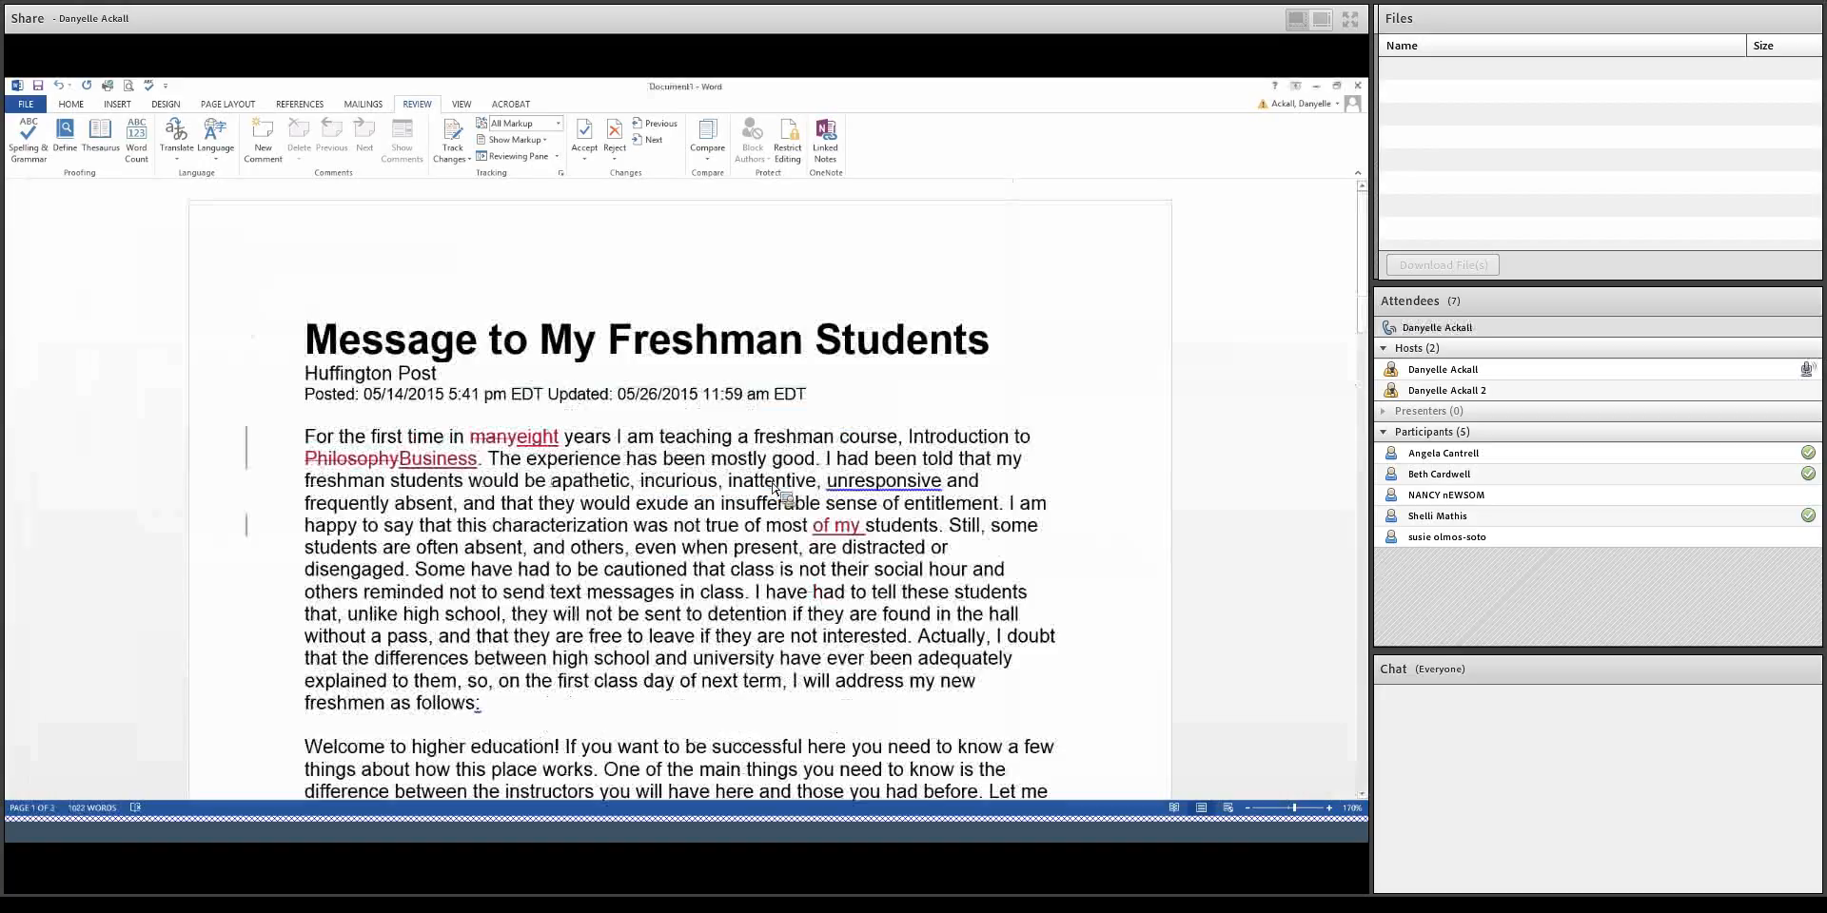
Step: Examine the marked word replacements in the first paragraph of the comparison document, including "many" to "eight" and "Philosophy" to "Business"
click(712, 167)
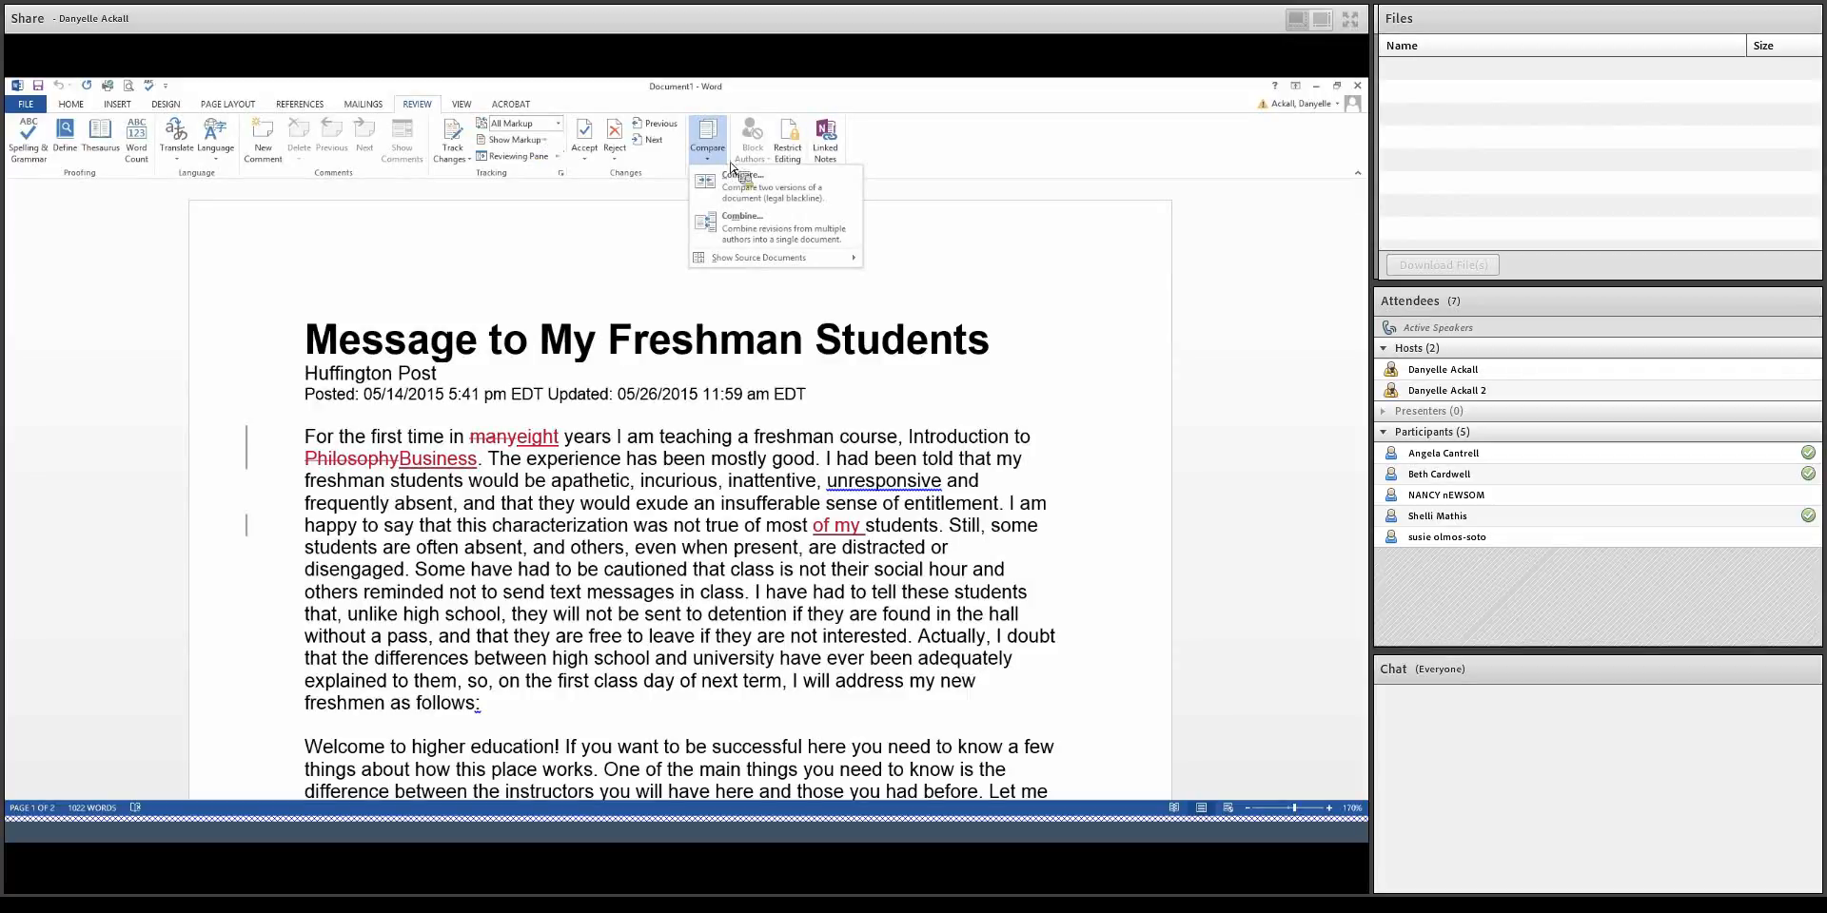
click(987, 242)
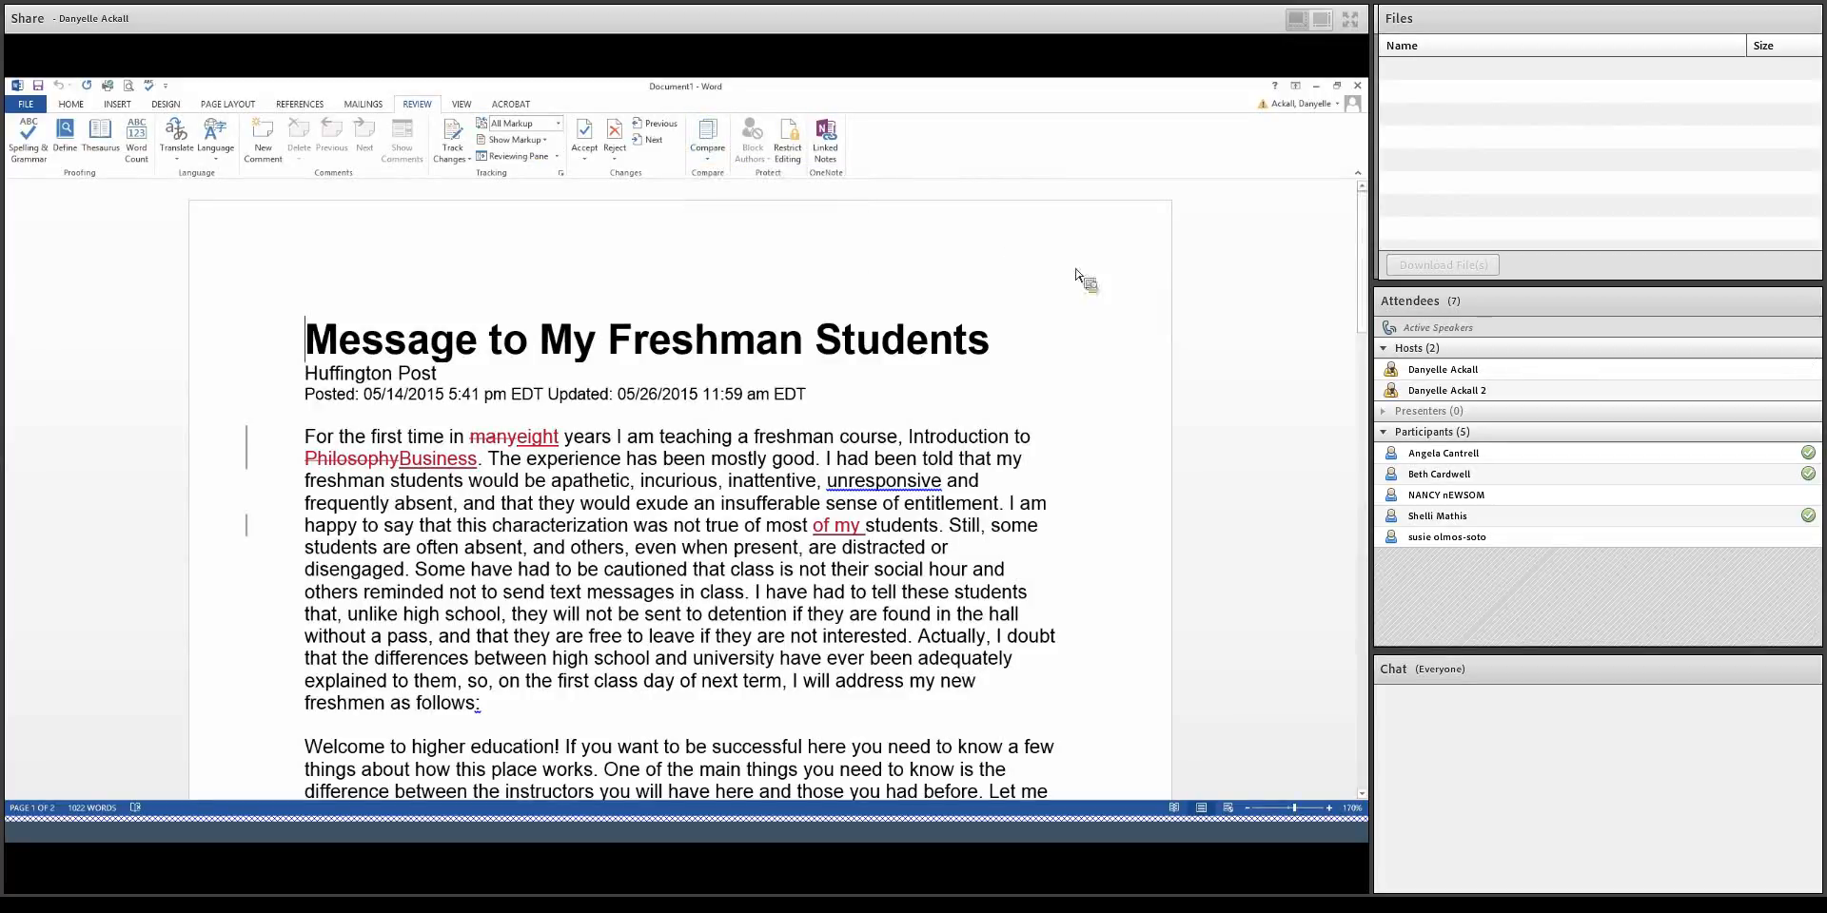
scroll(1204, 318, down, 1)
scroll(1205, 318, down, 1)
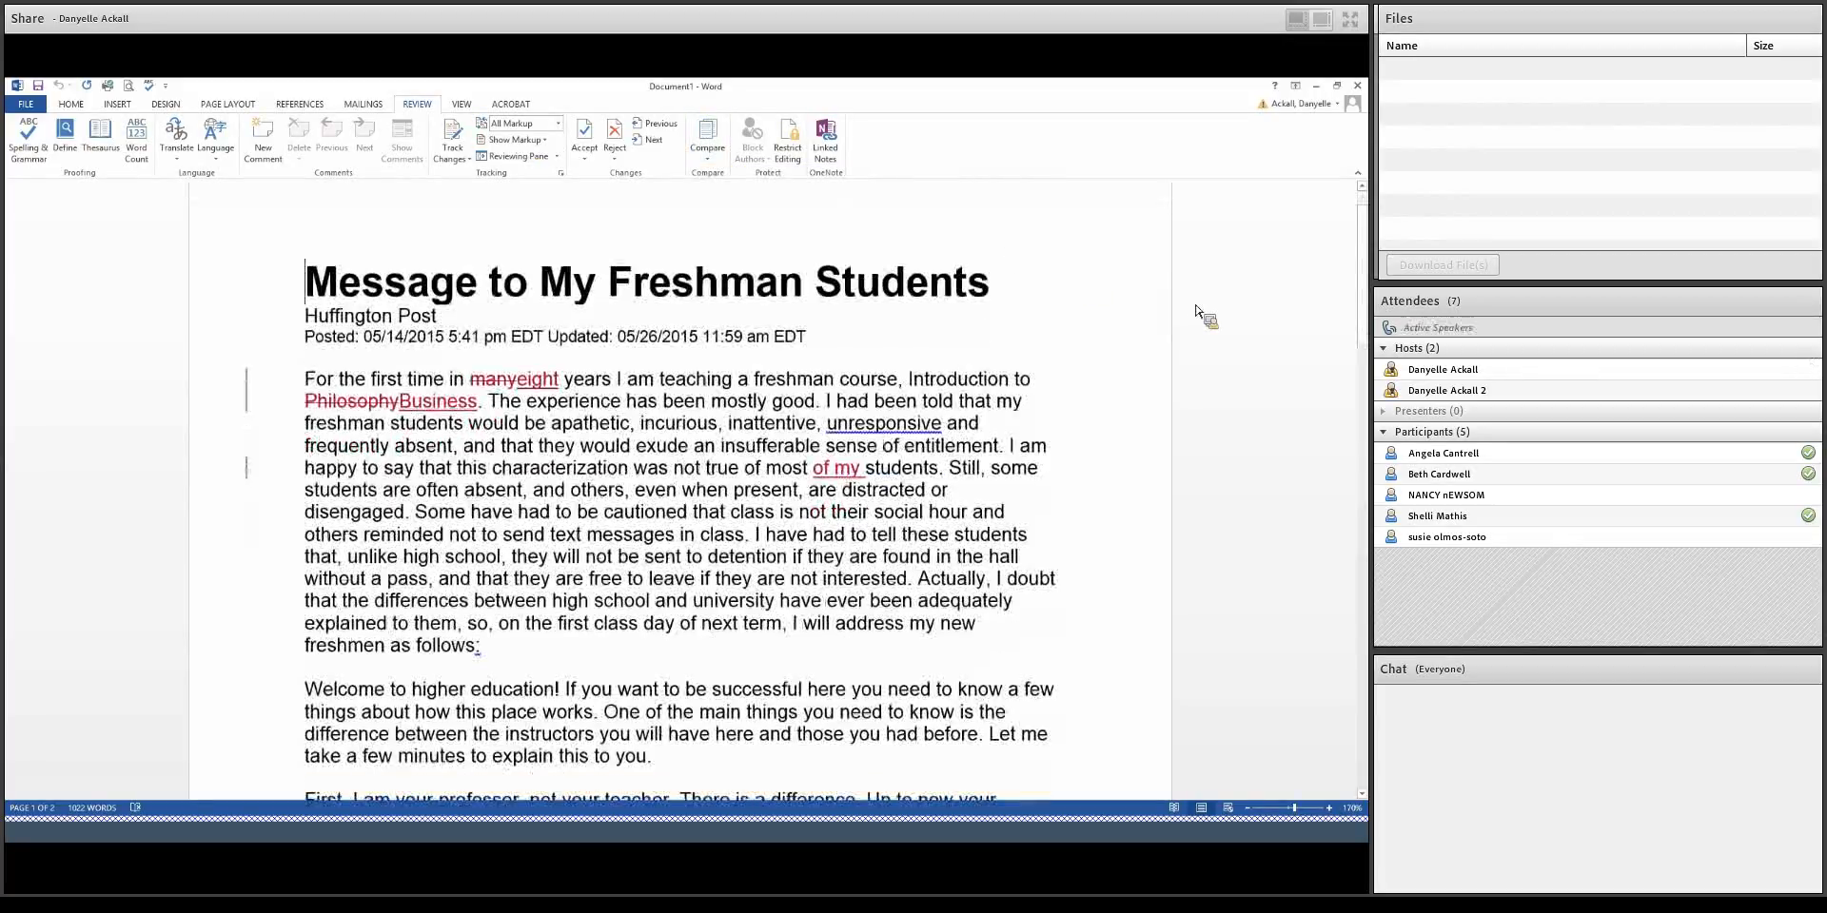
scroll(1204, 318, down, 1)
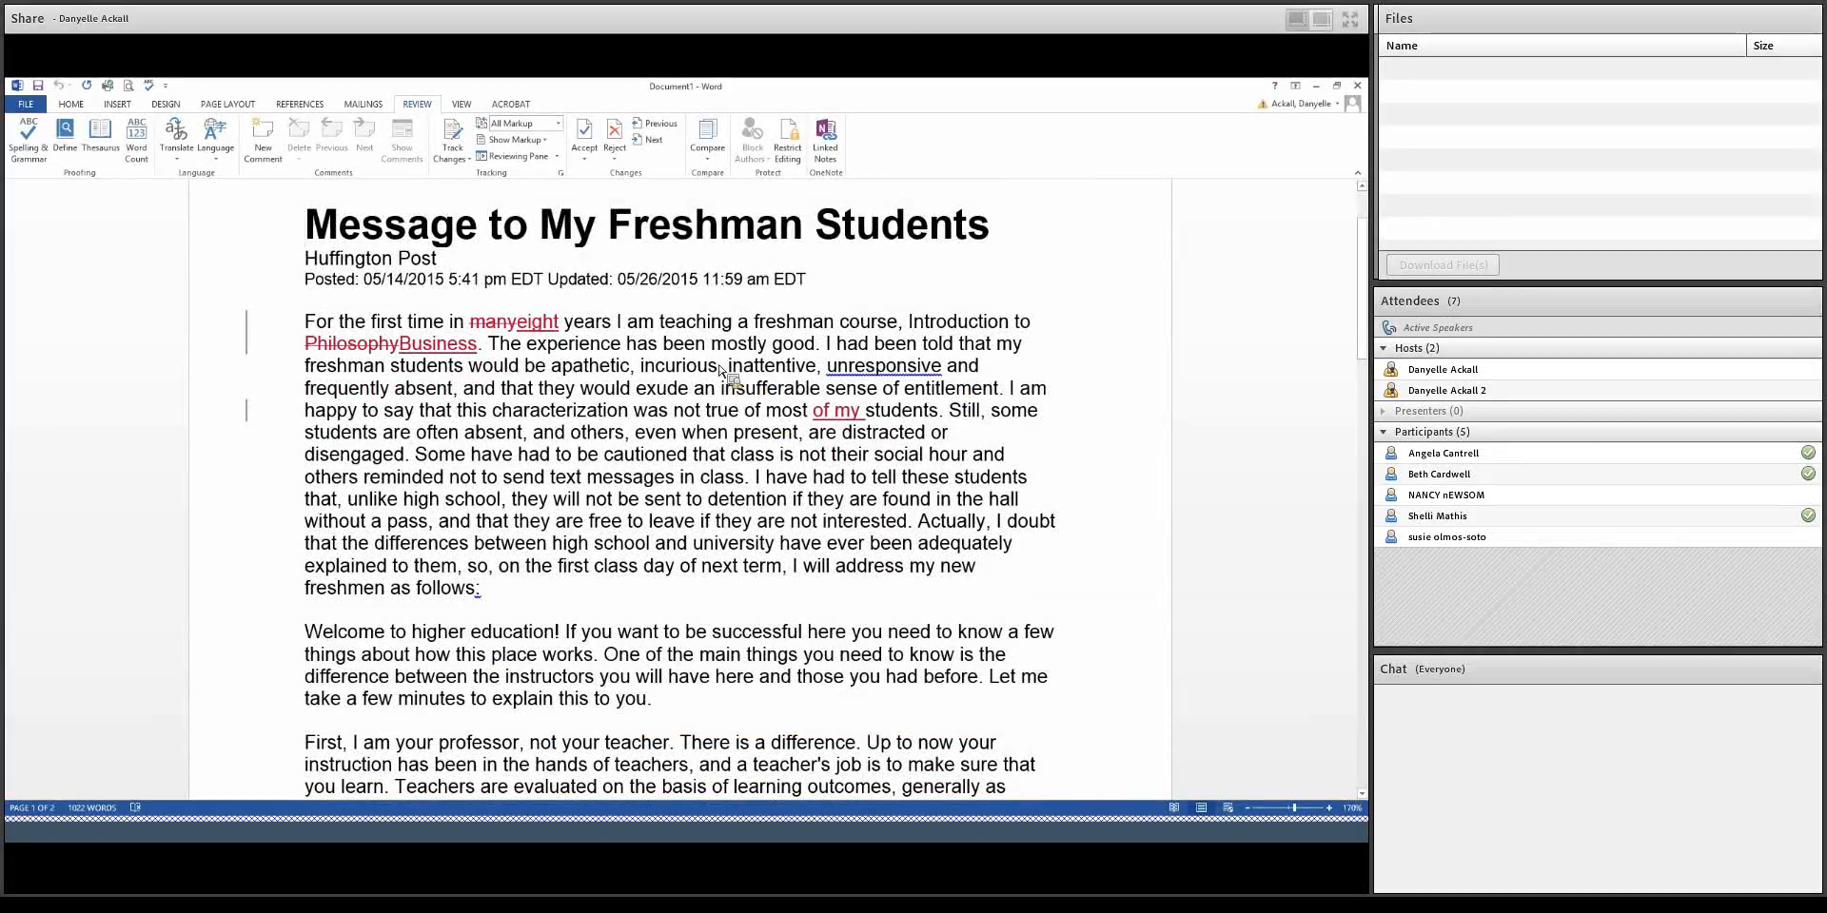
drag(464, 321, 560, 322)
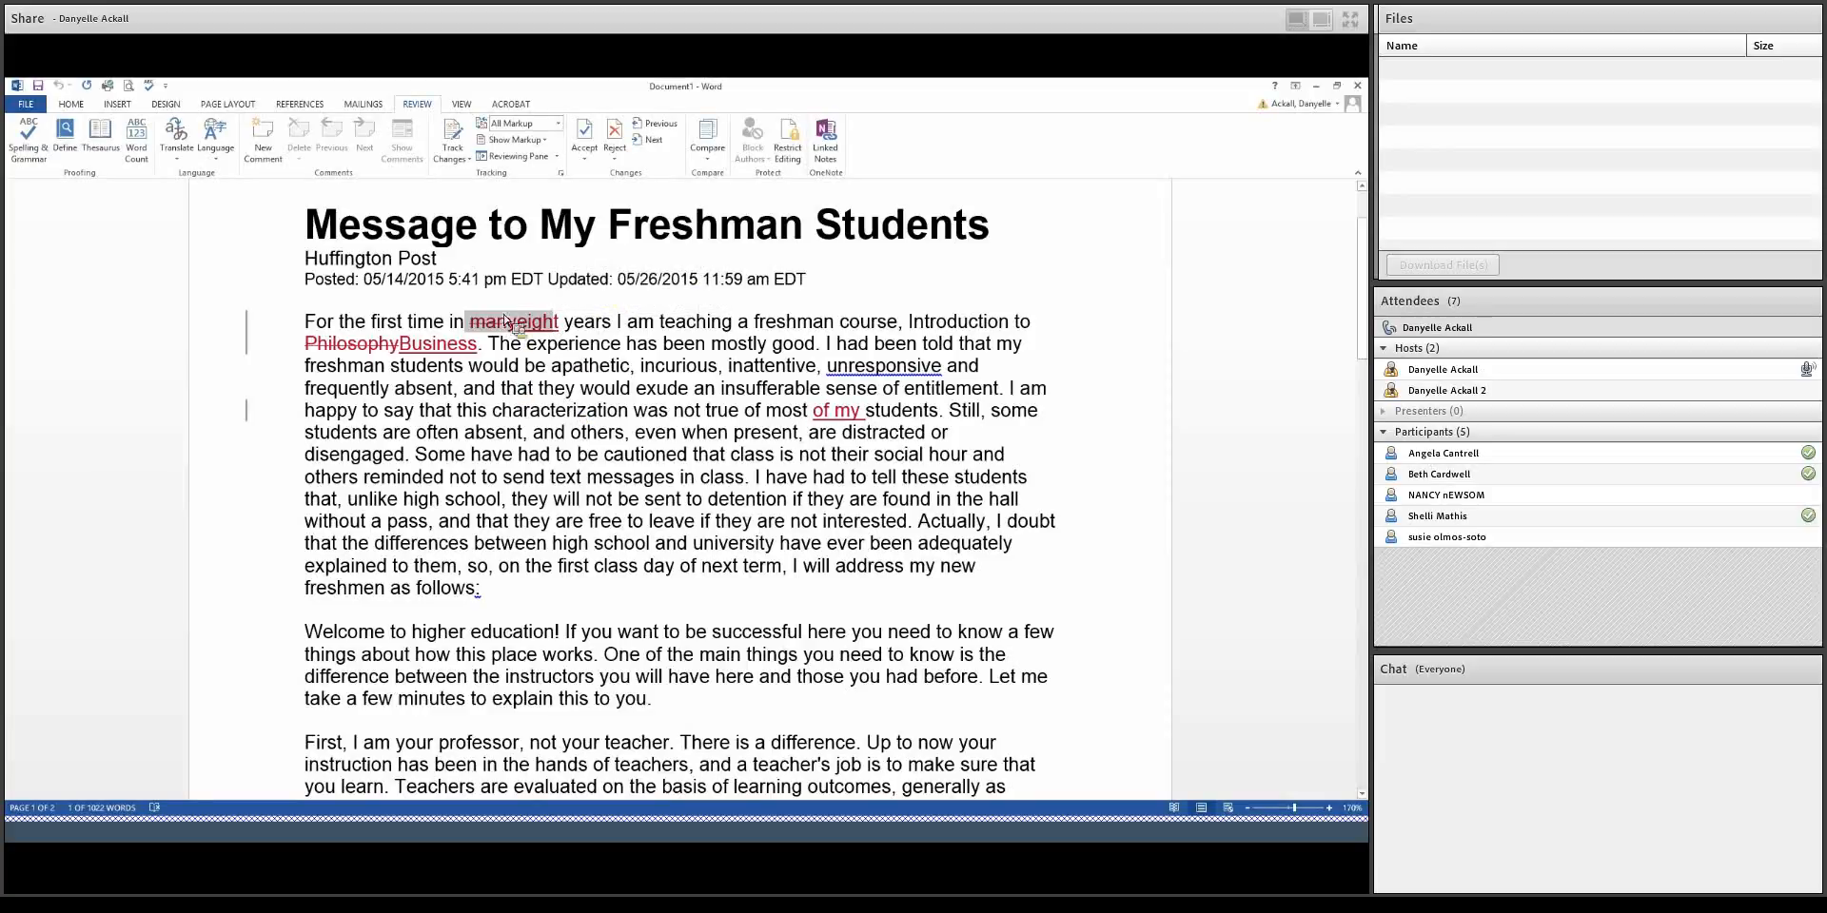
click(514, 323)
double_click(512, 323)
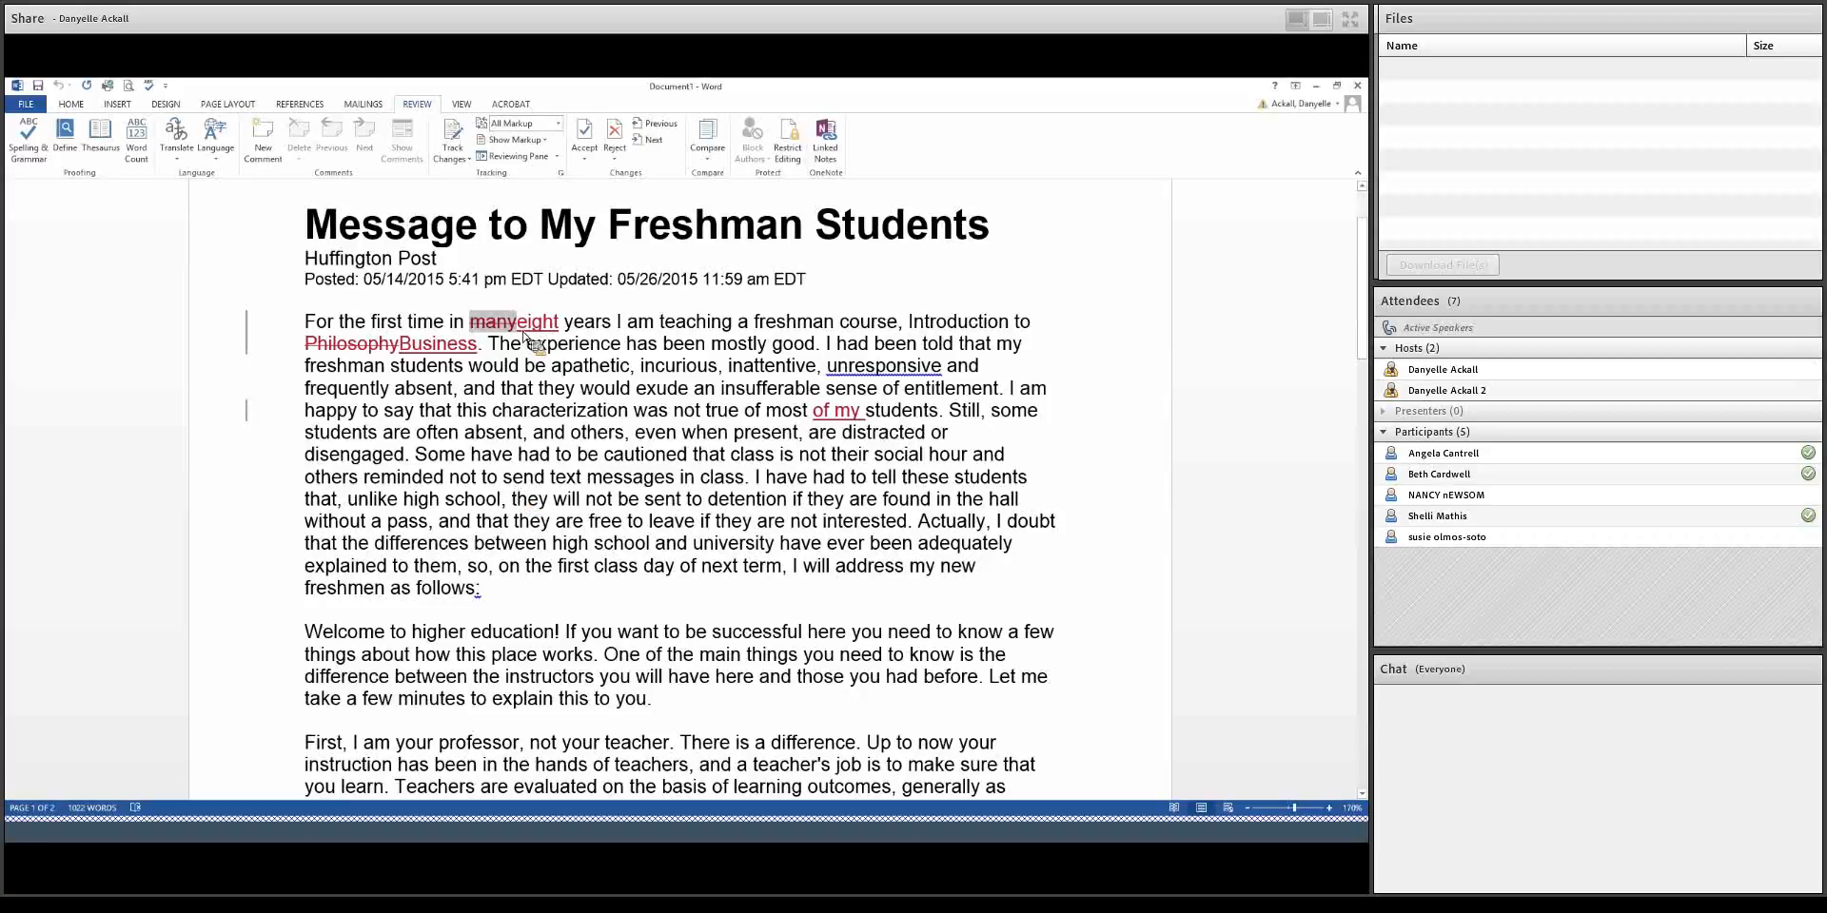
drag(517, 322, 561, 325)
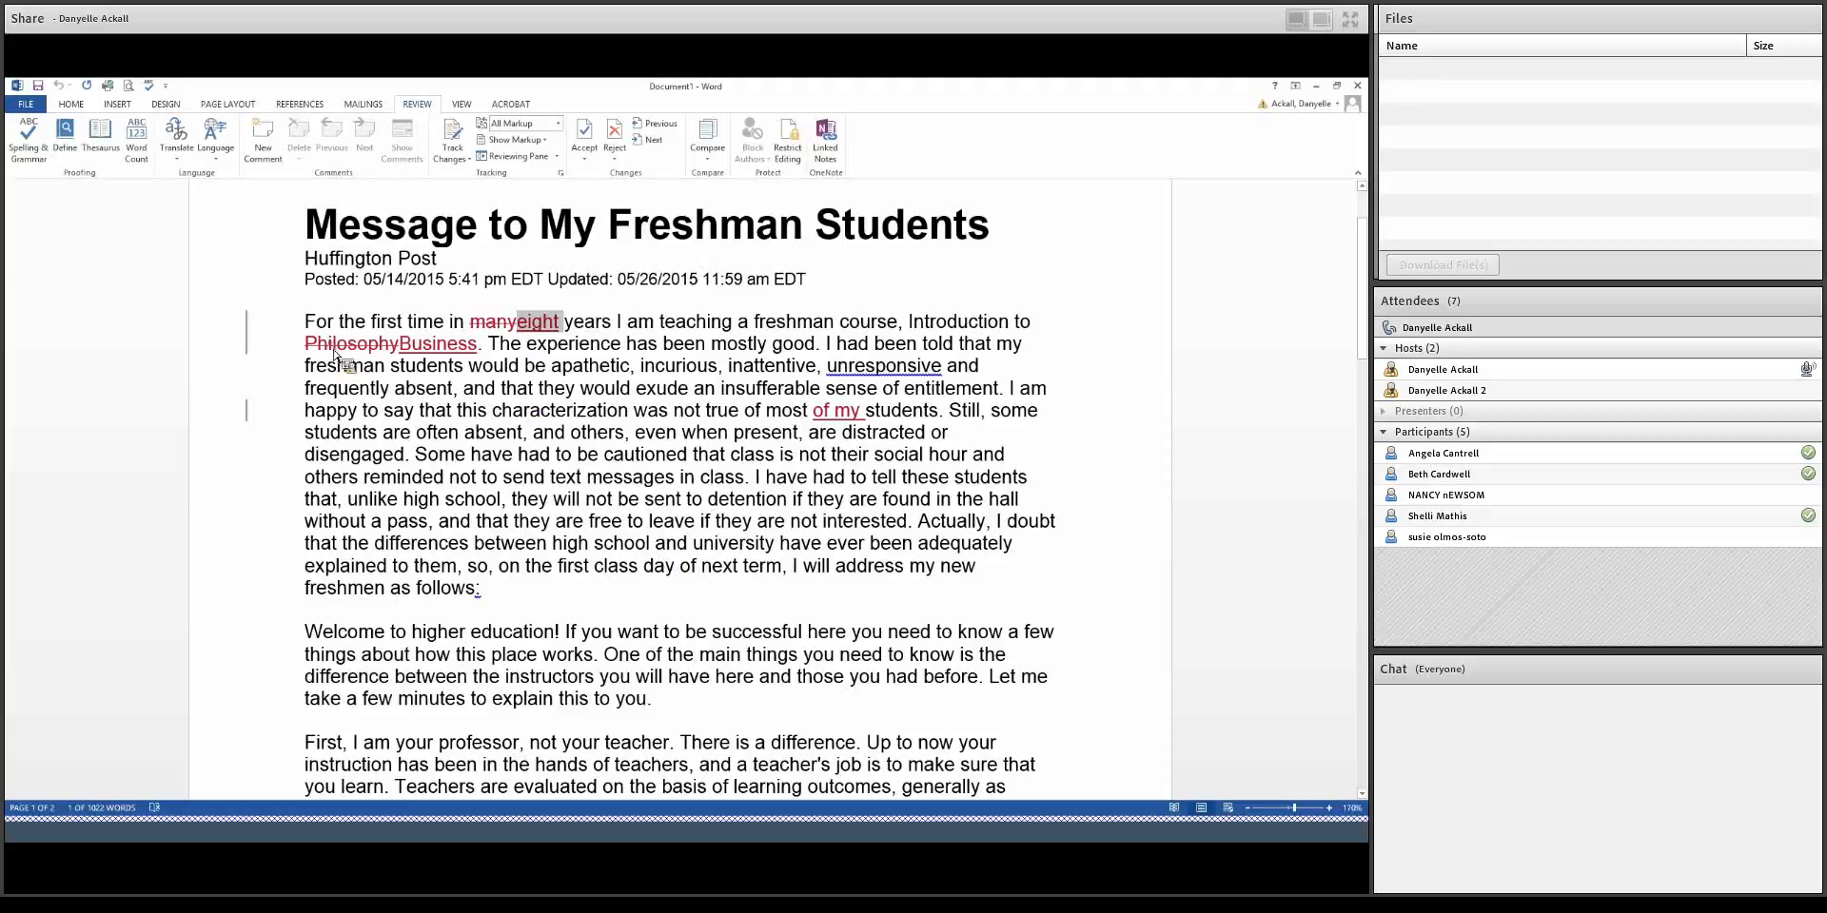
drag(306, 345, 481, 346)
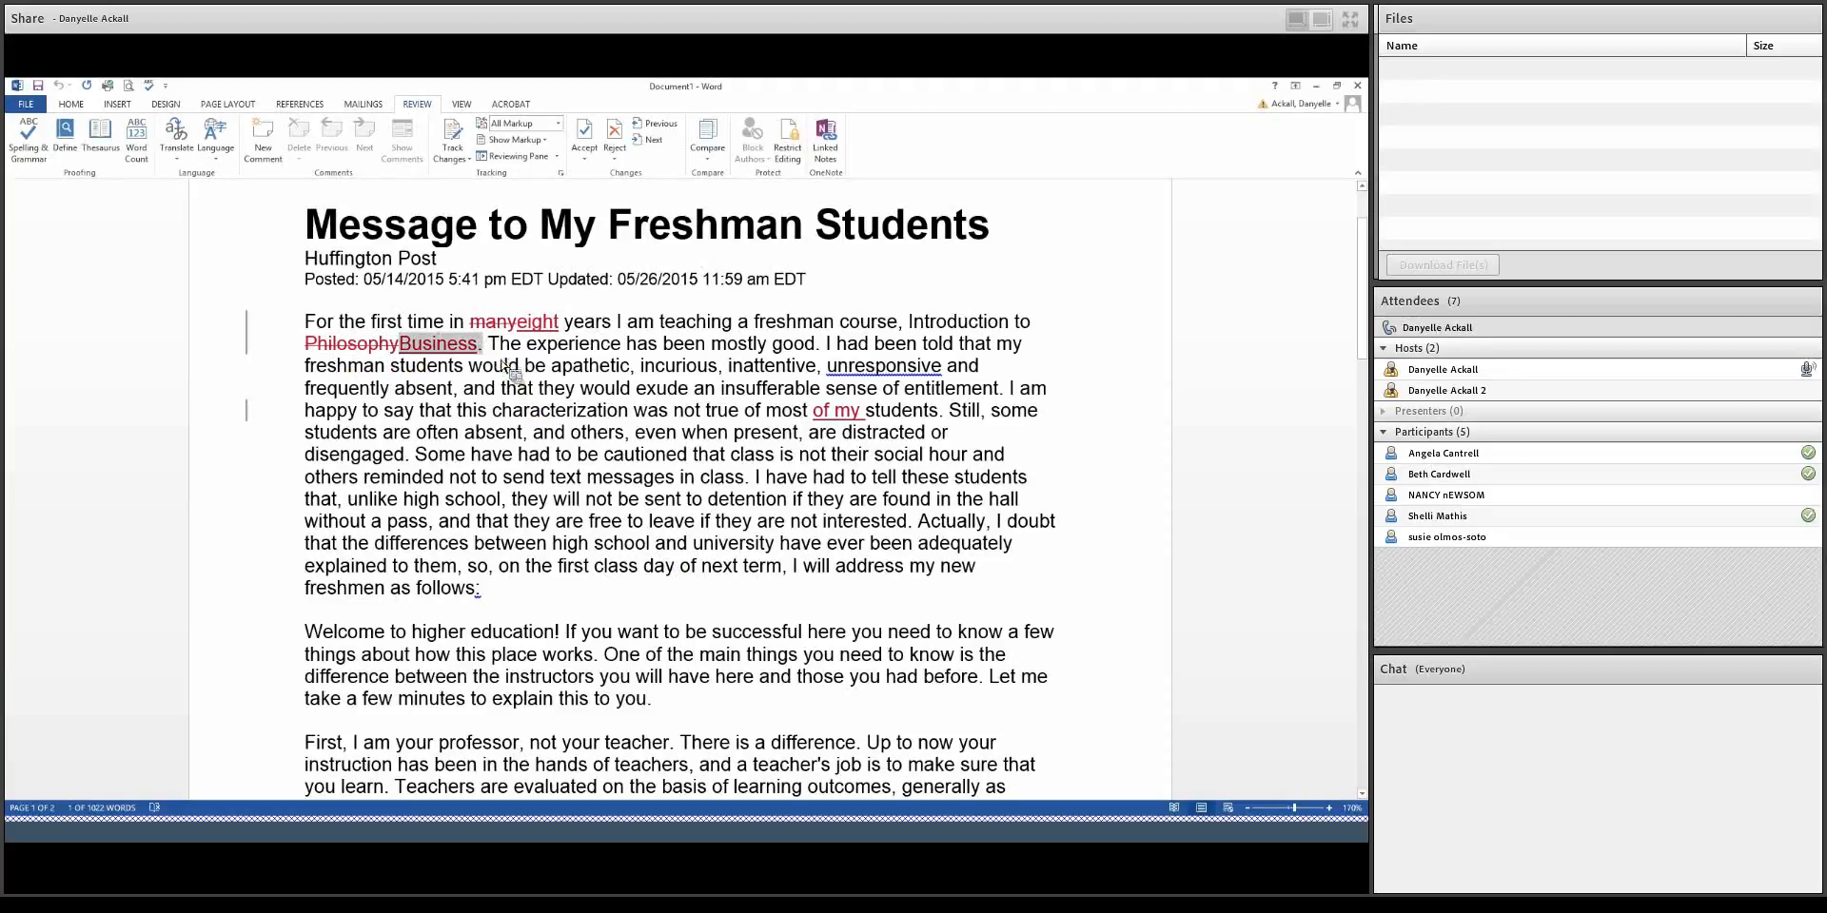
Step: Review the remaining tracked differences through the end of the comparison document and check the available markup views without changing the view
scroll(636, 518, down, 1)
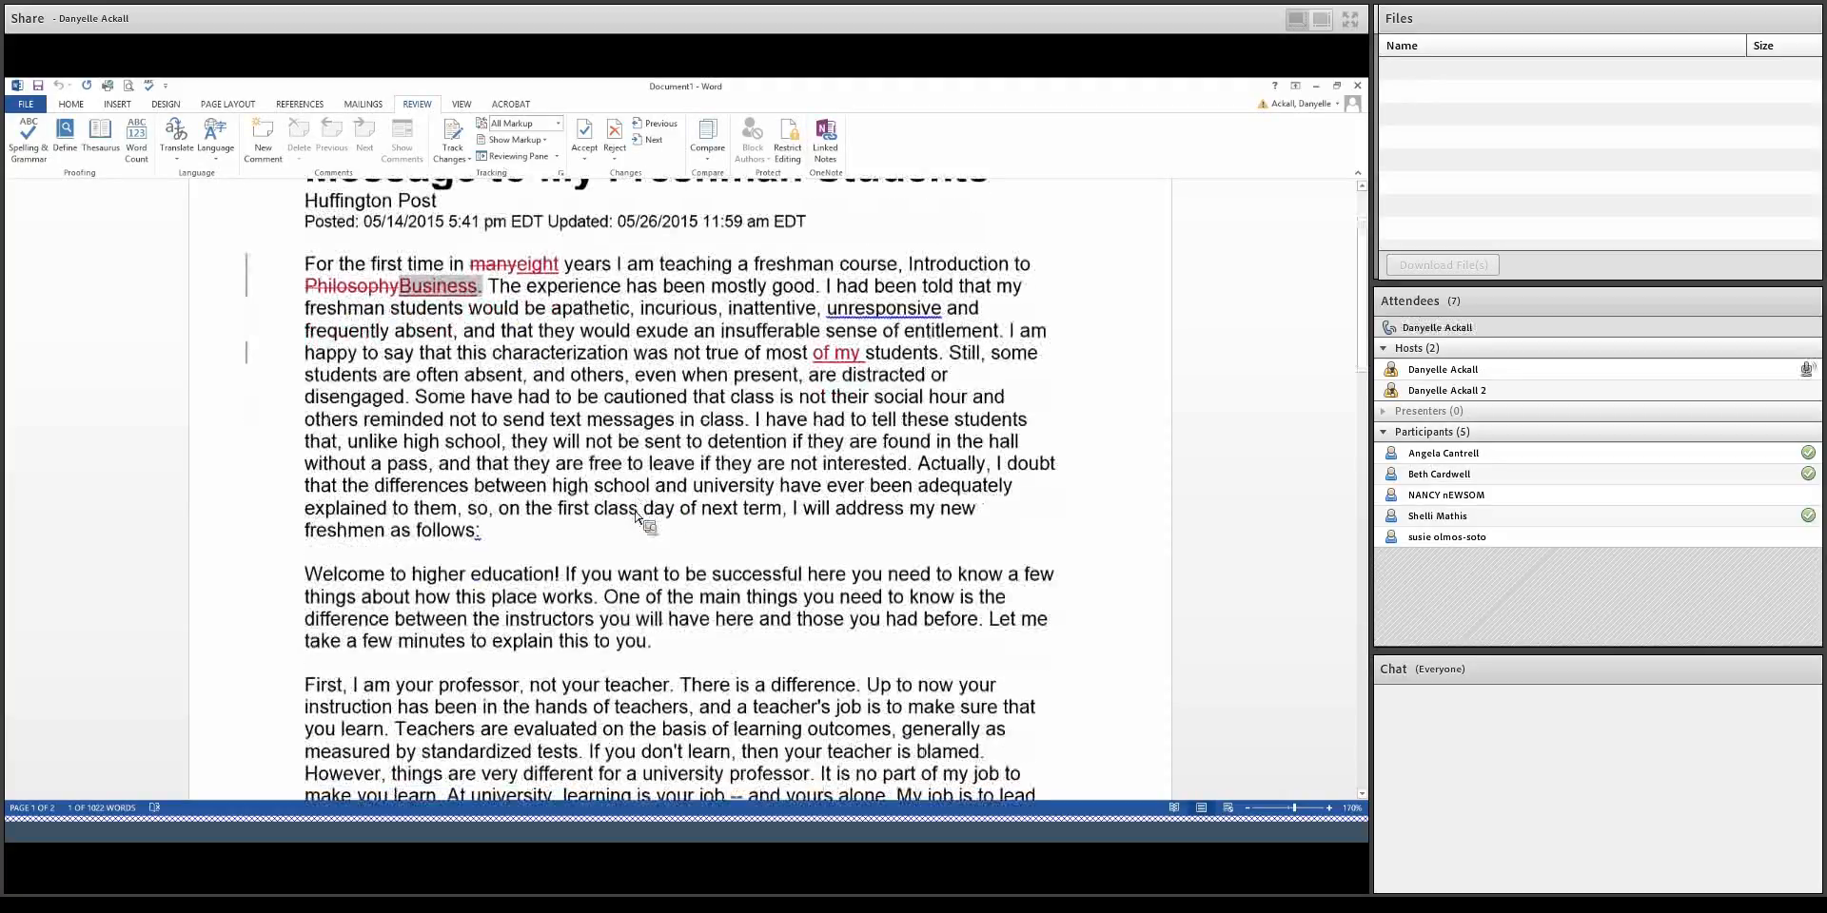
scroll(636, 517, up, 2)
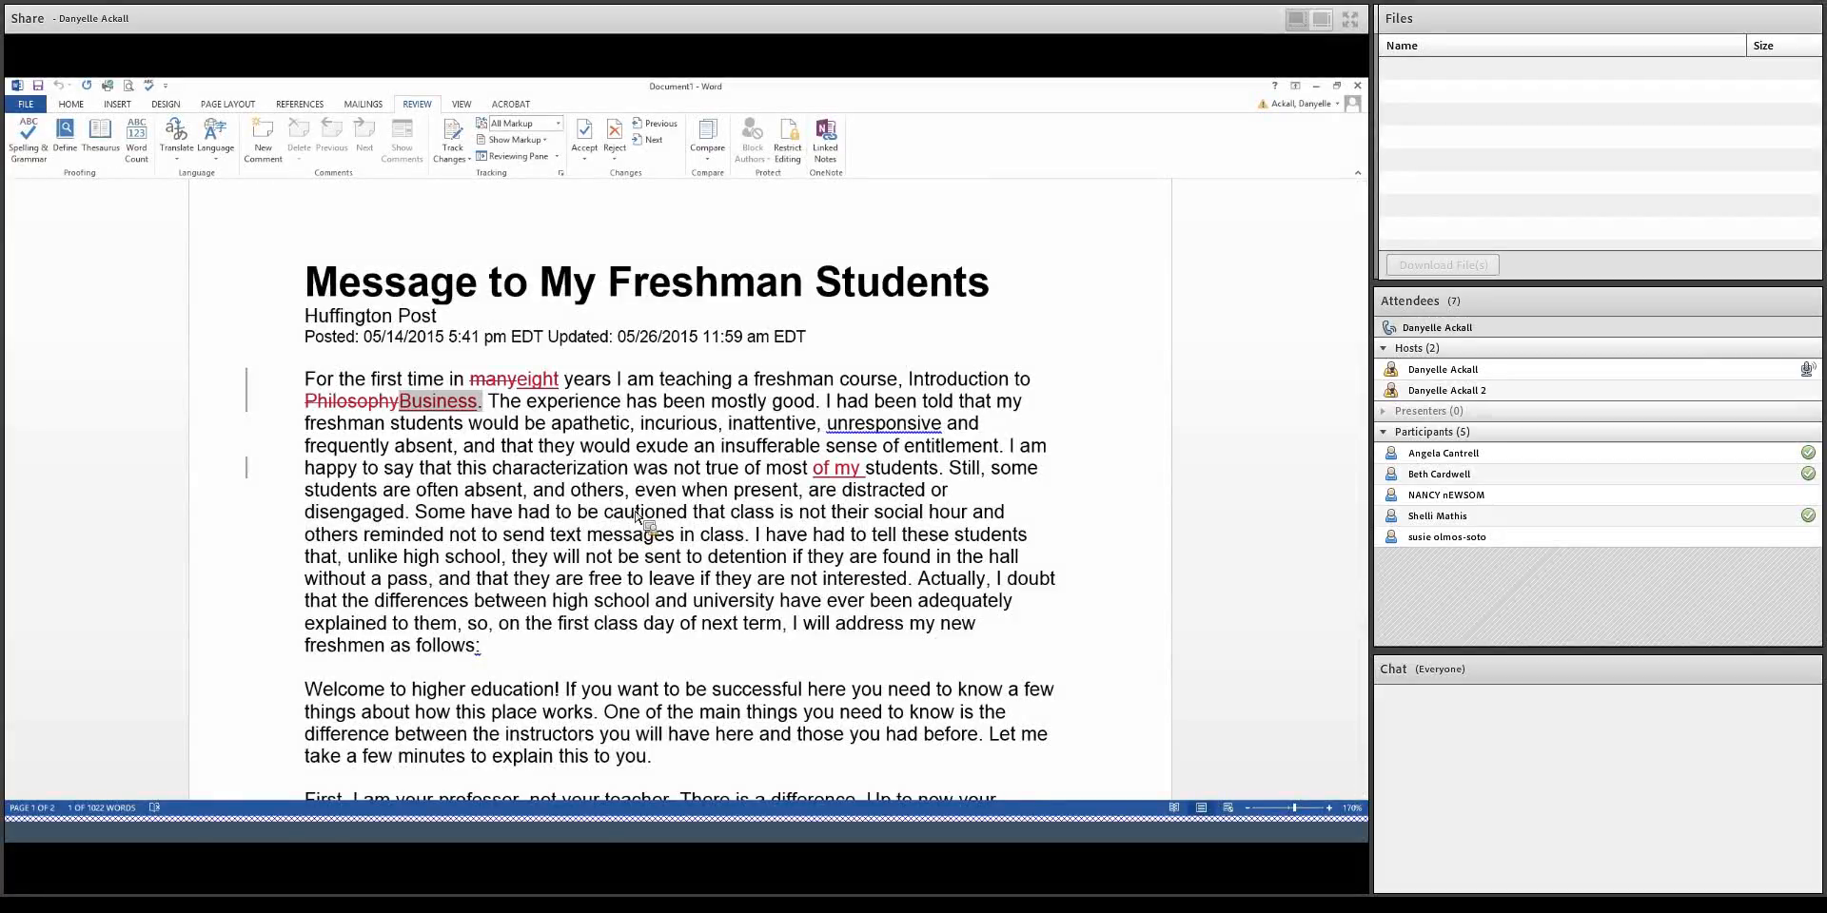
scroll(636, 517, down, 2)
scroll(636, 516, down, 2)
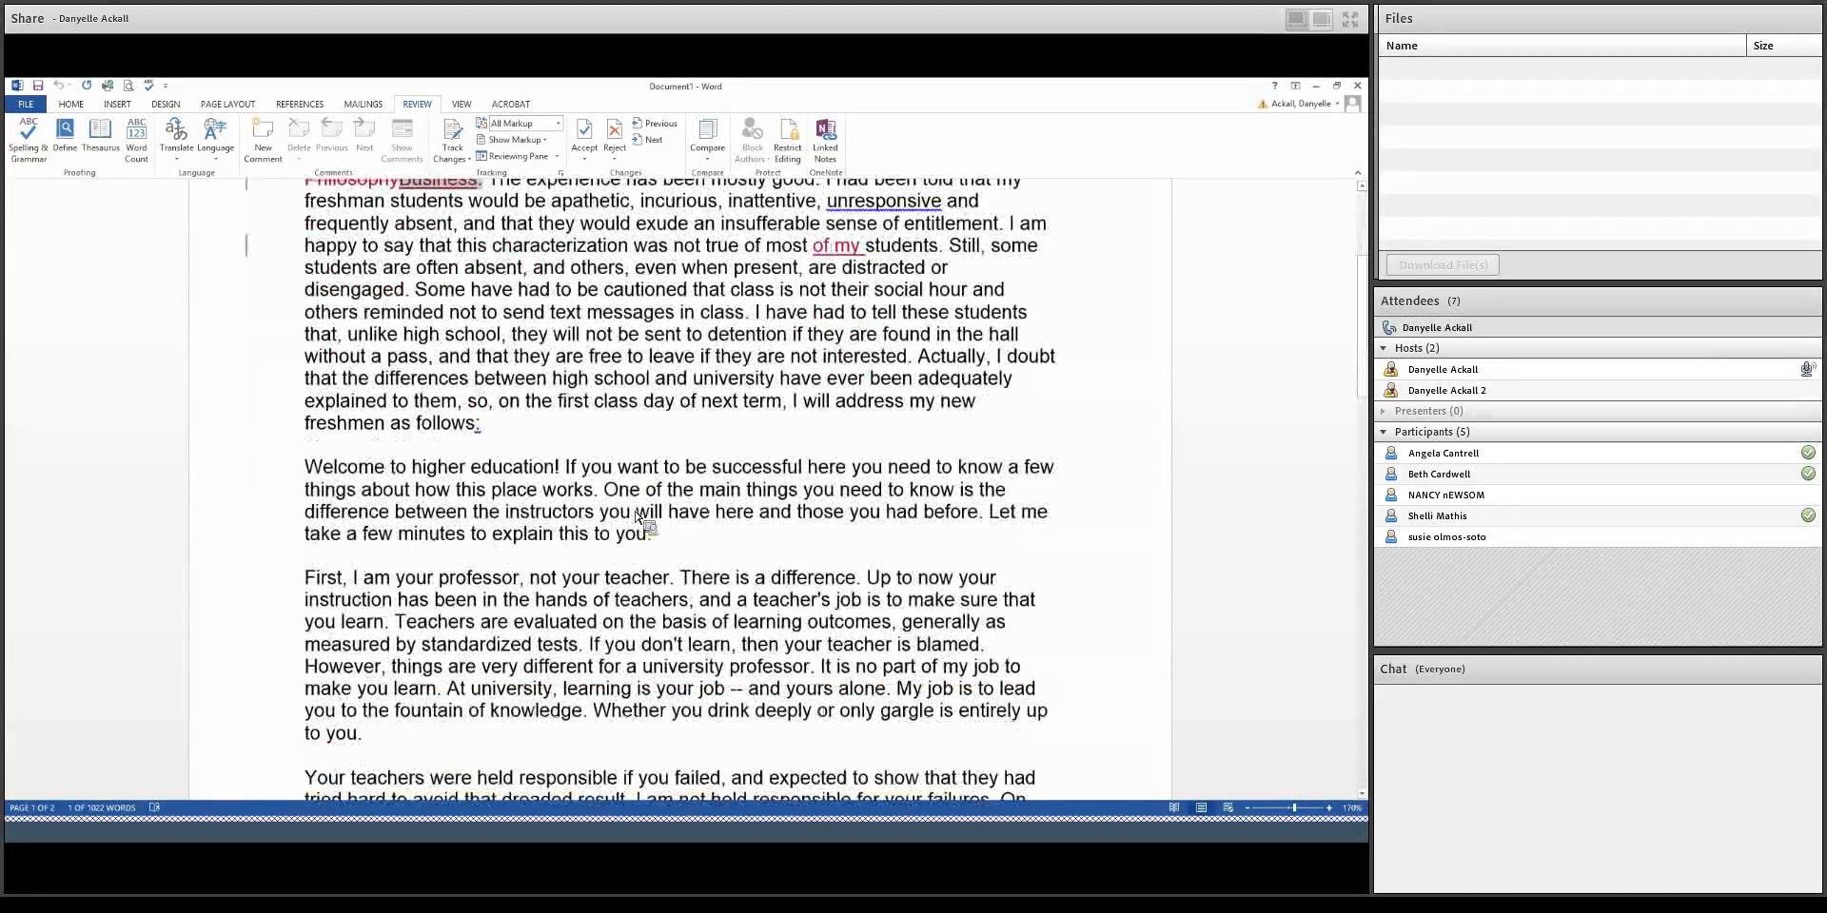
scroll(635, 516, down, 10)
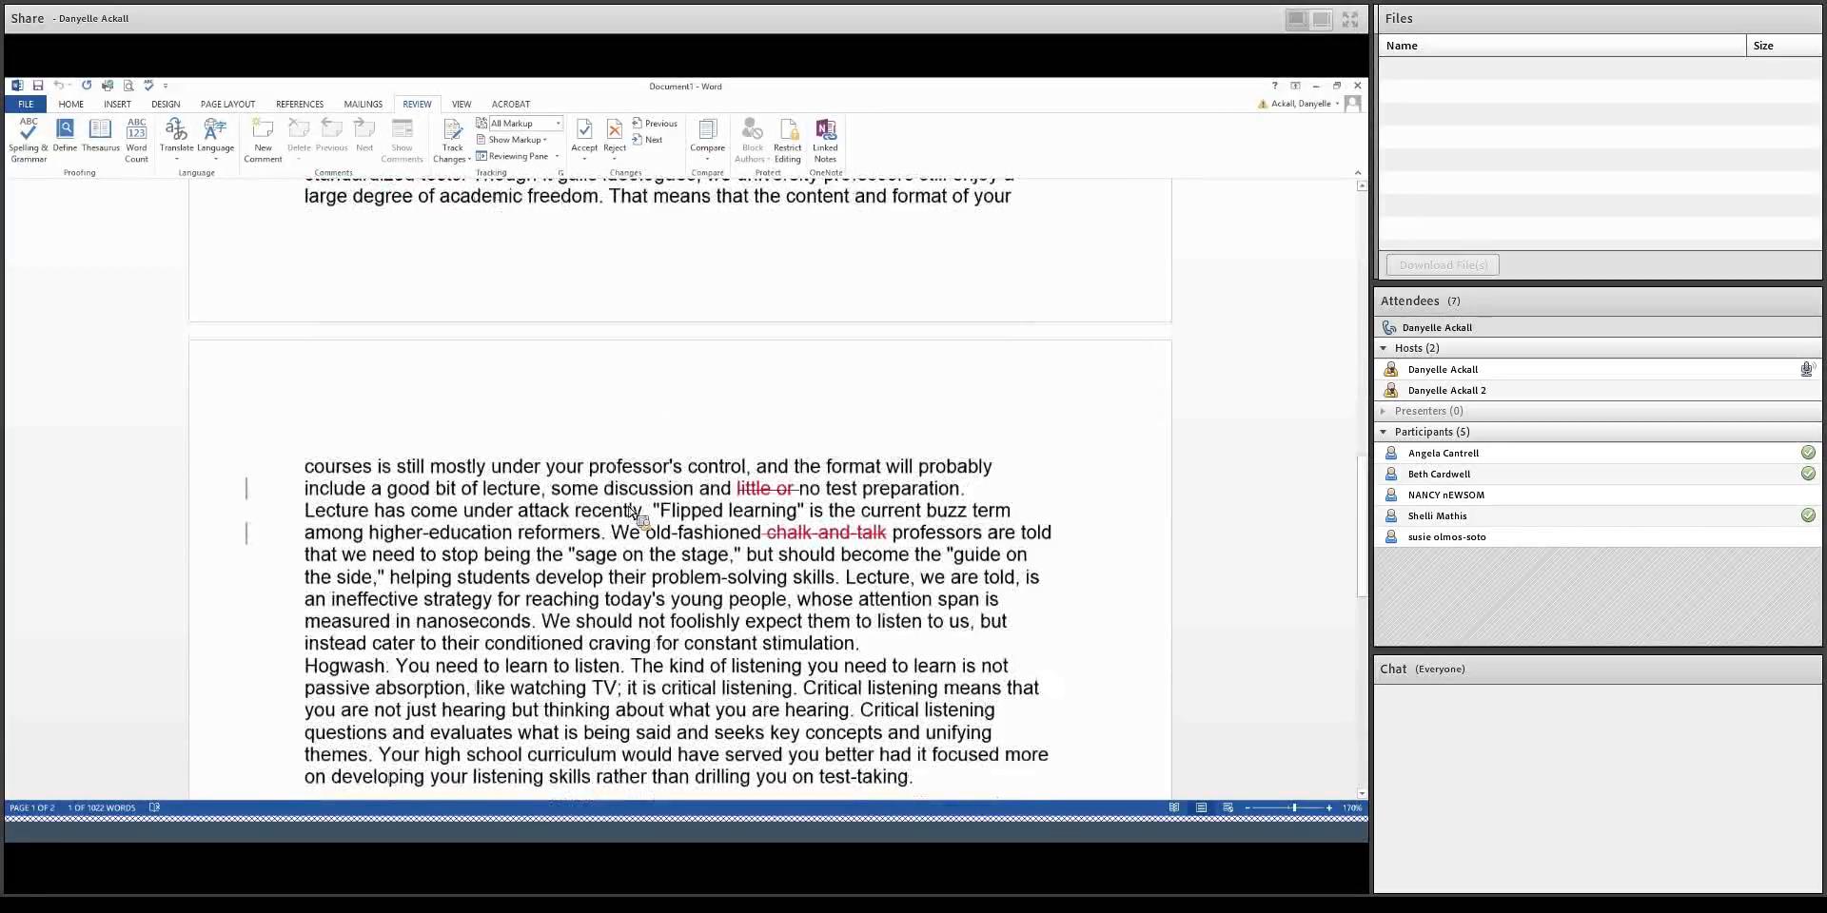
scroll(636, 516, down, 4)
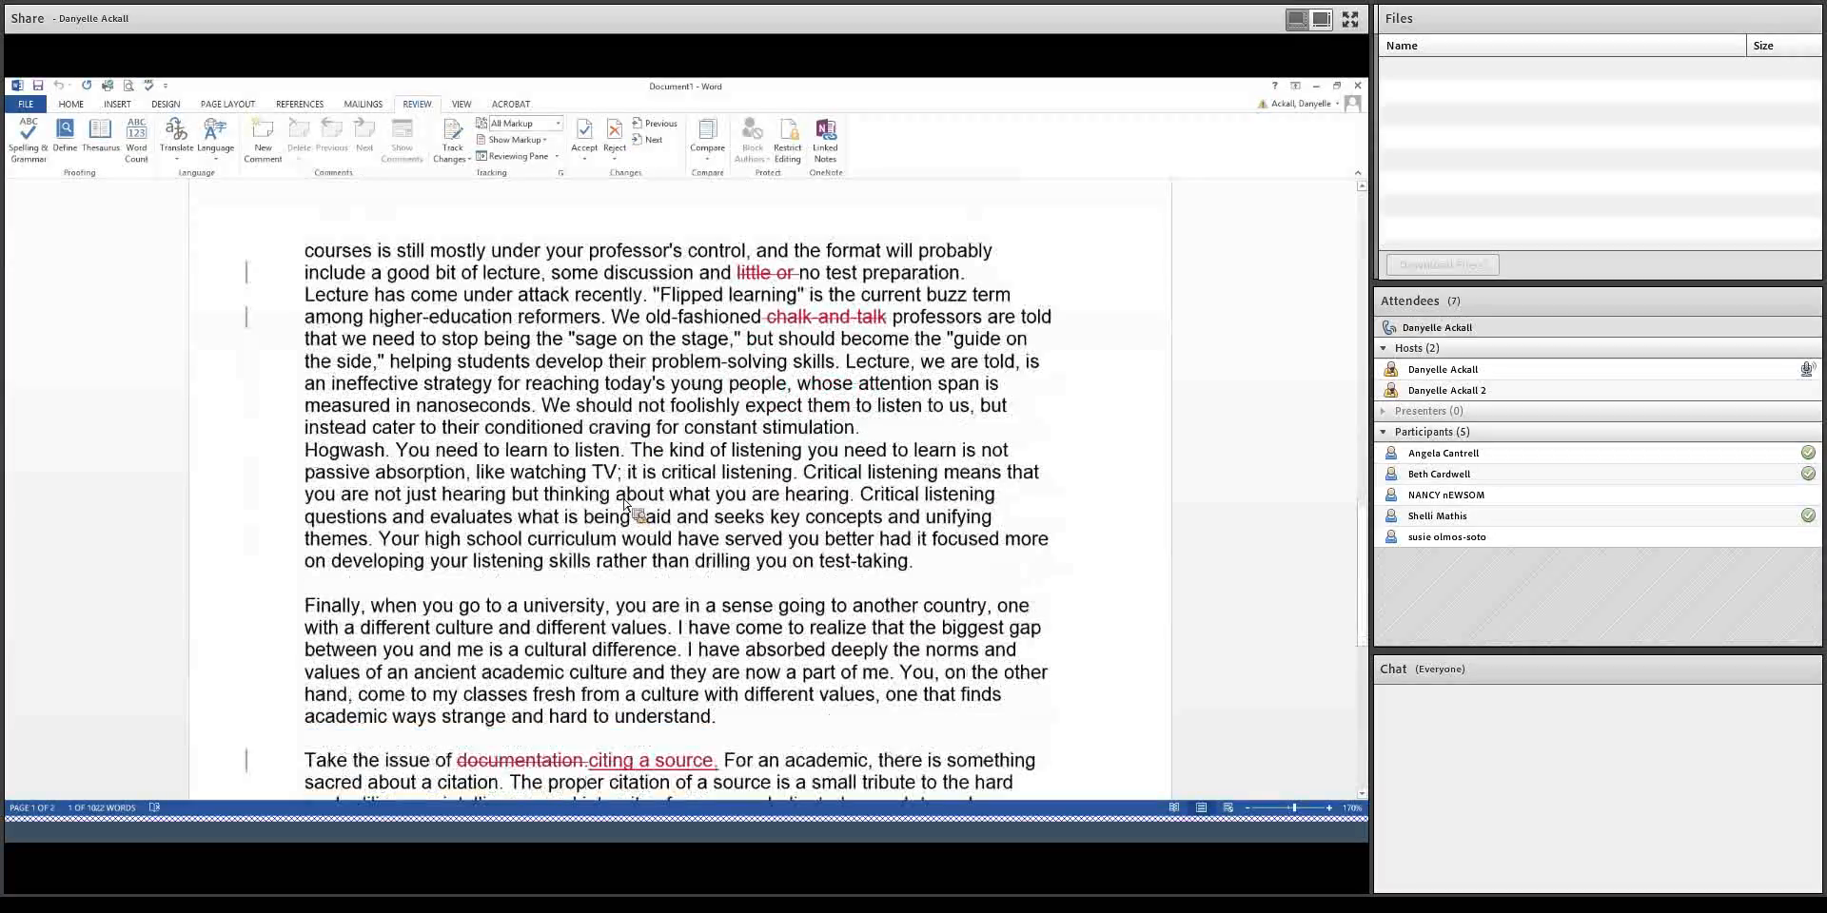
scroll(626, 505, down, 9)
scroll(625, 505, down, 2)
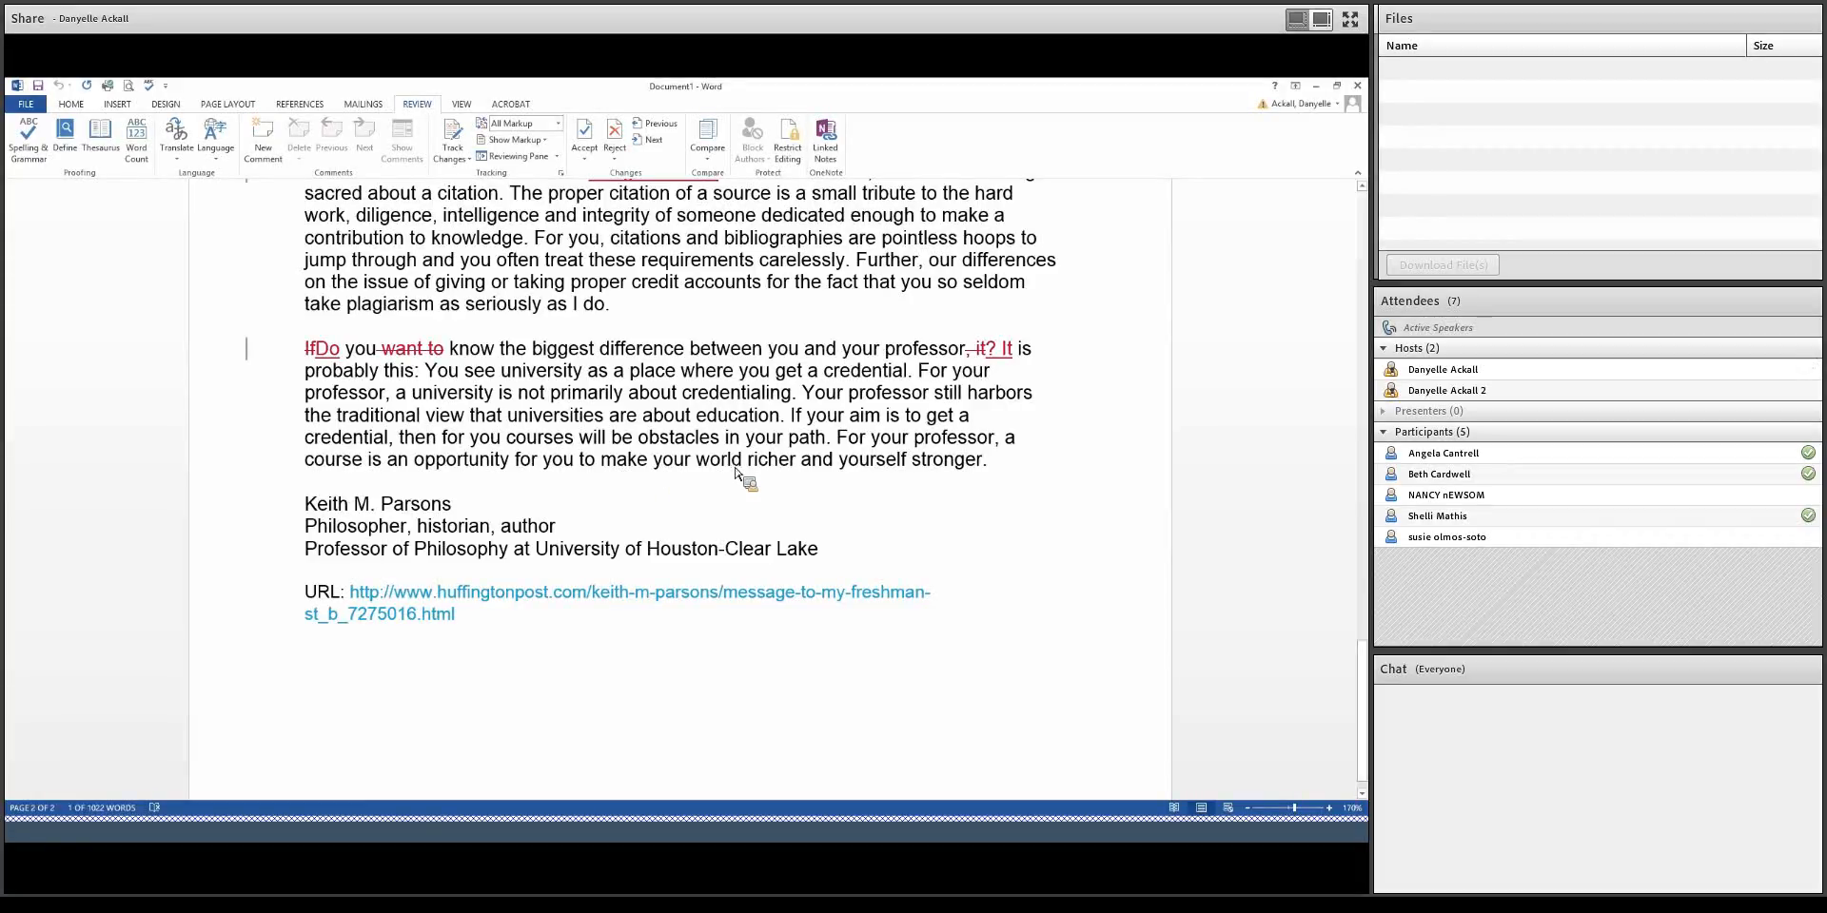
scroll(735, 469, up, 2)
scroll(735, 469, up, 2)
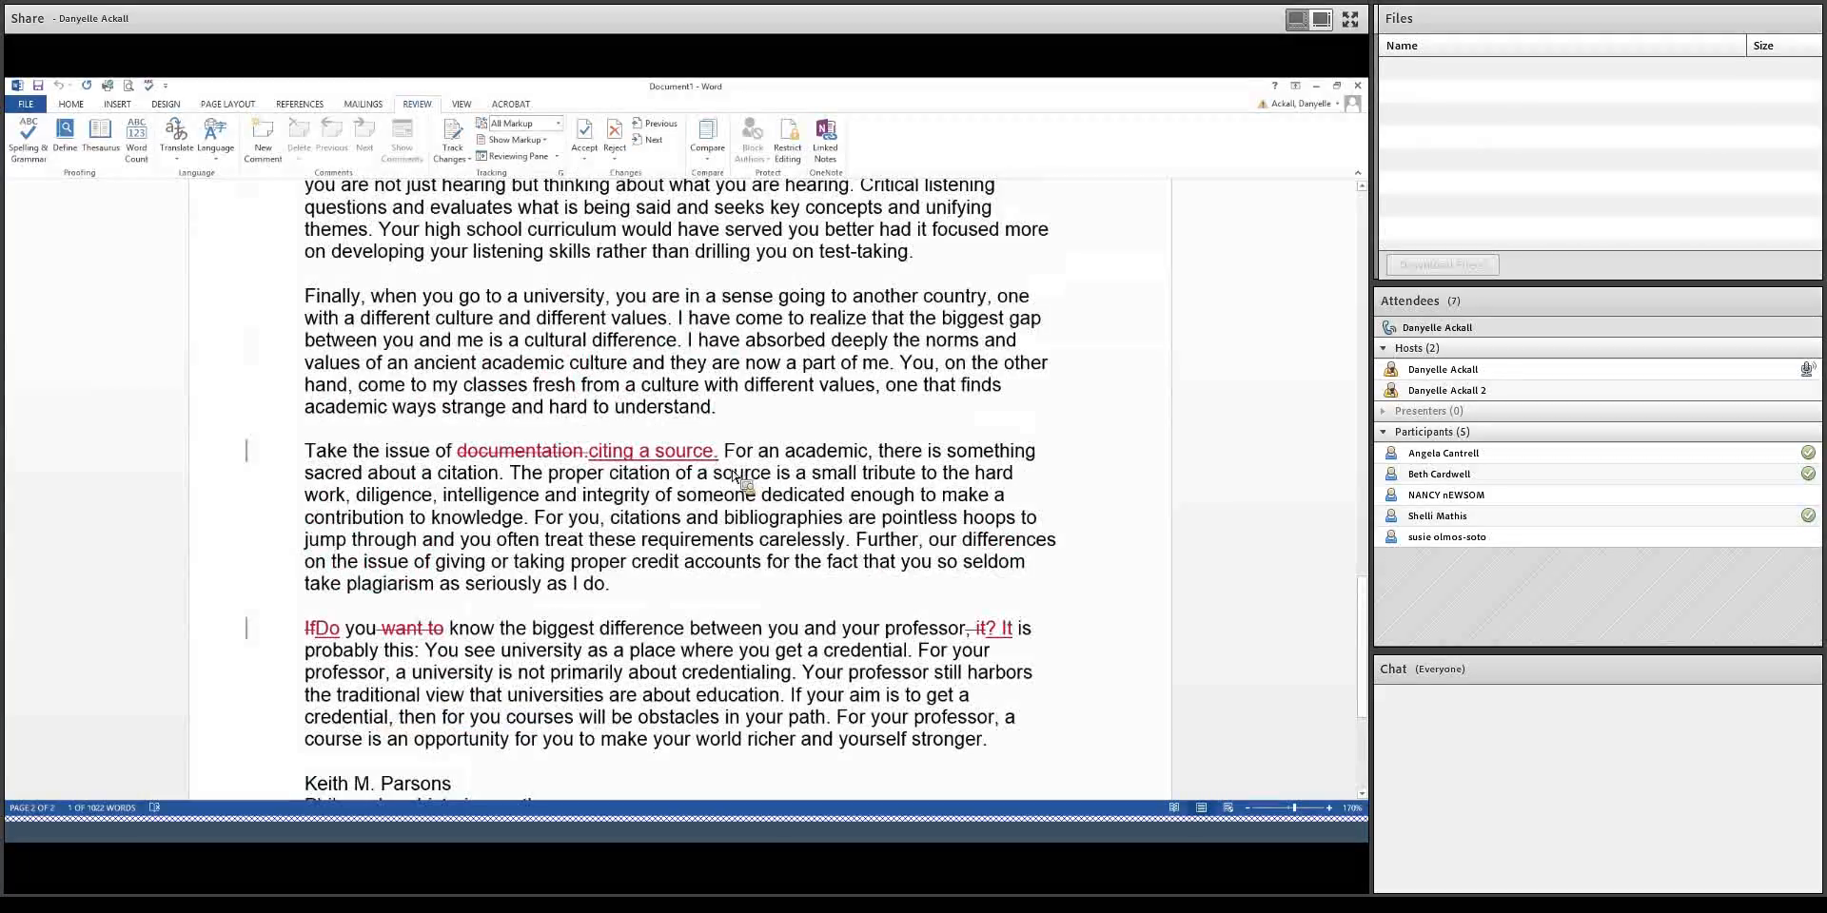
scroll(736, 475, up, 5)
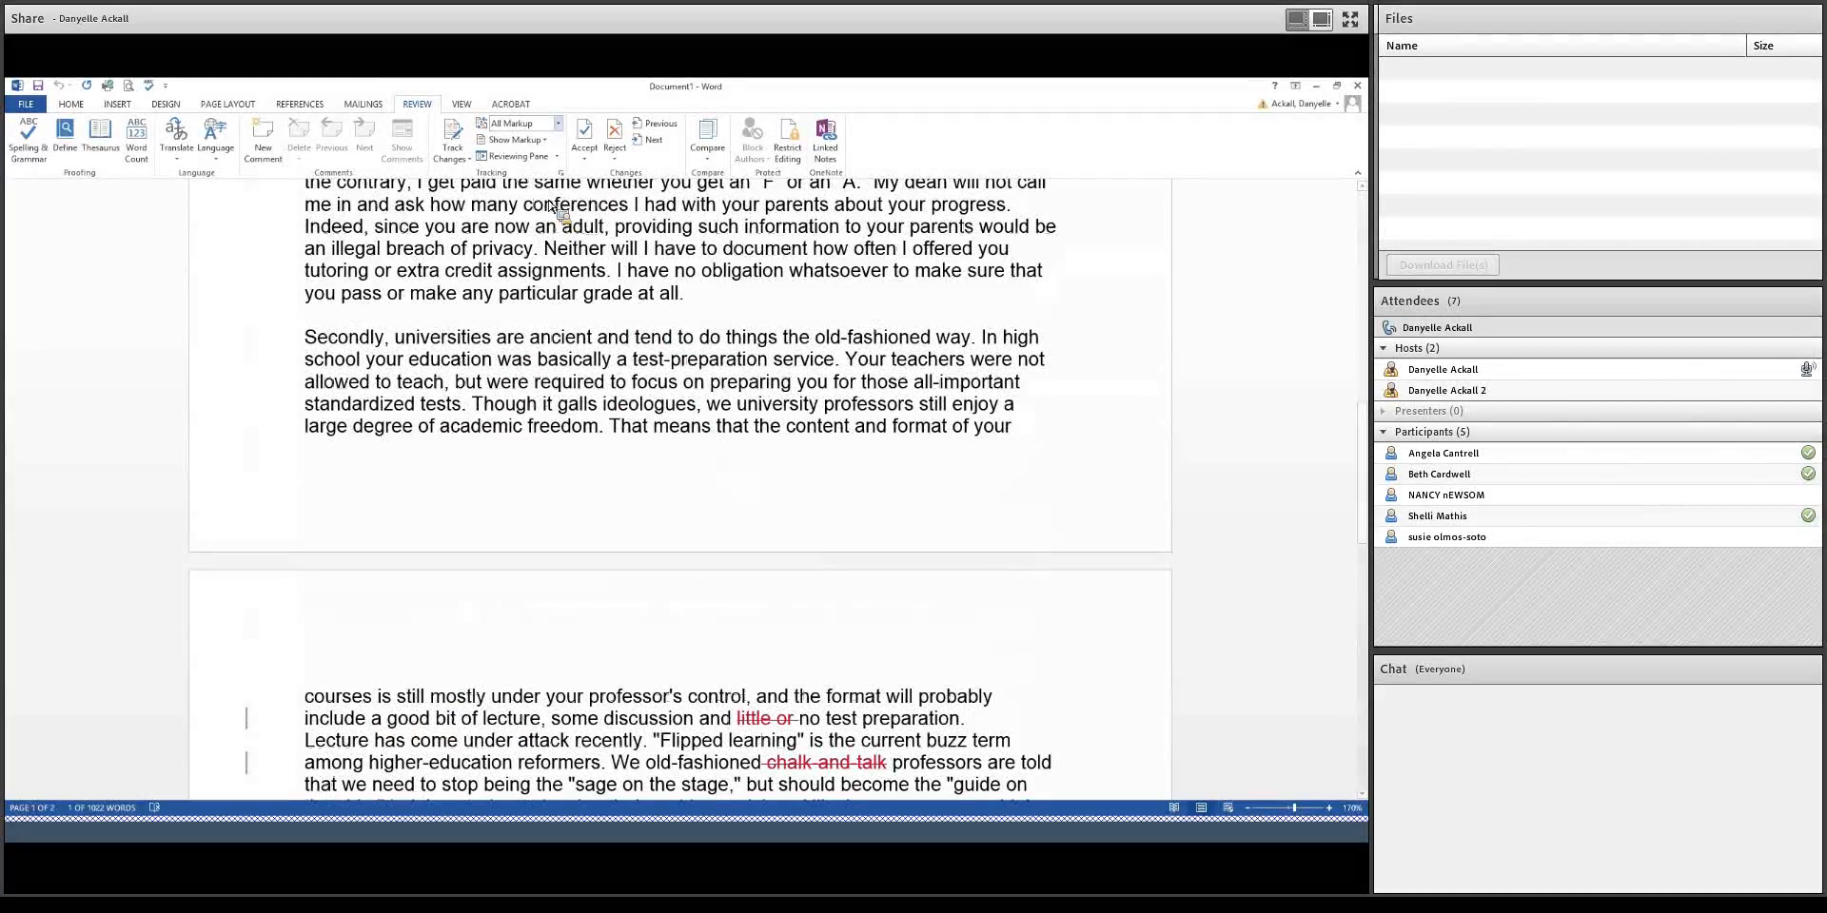
click(558, 124)
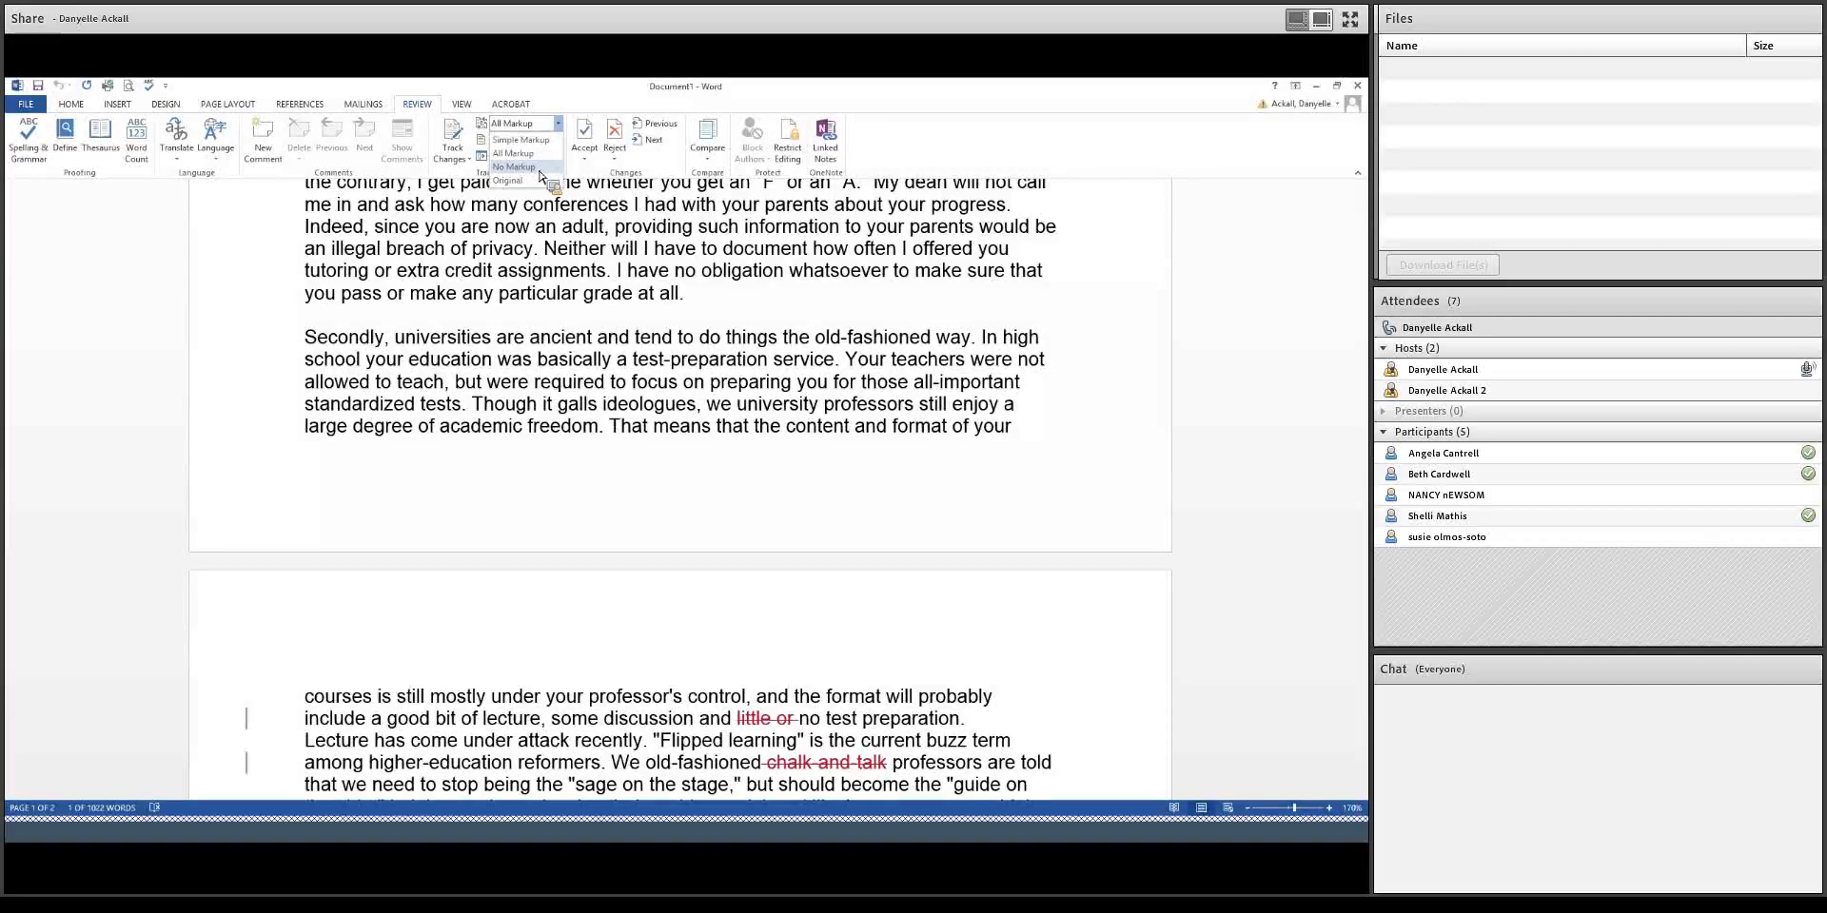
click(599, 215)
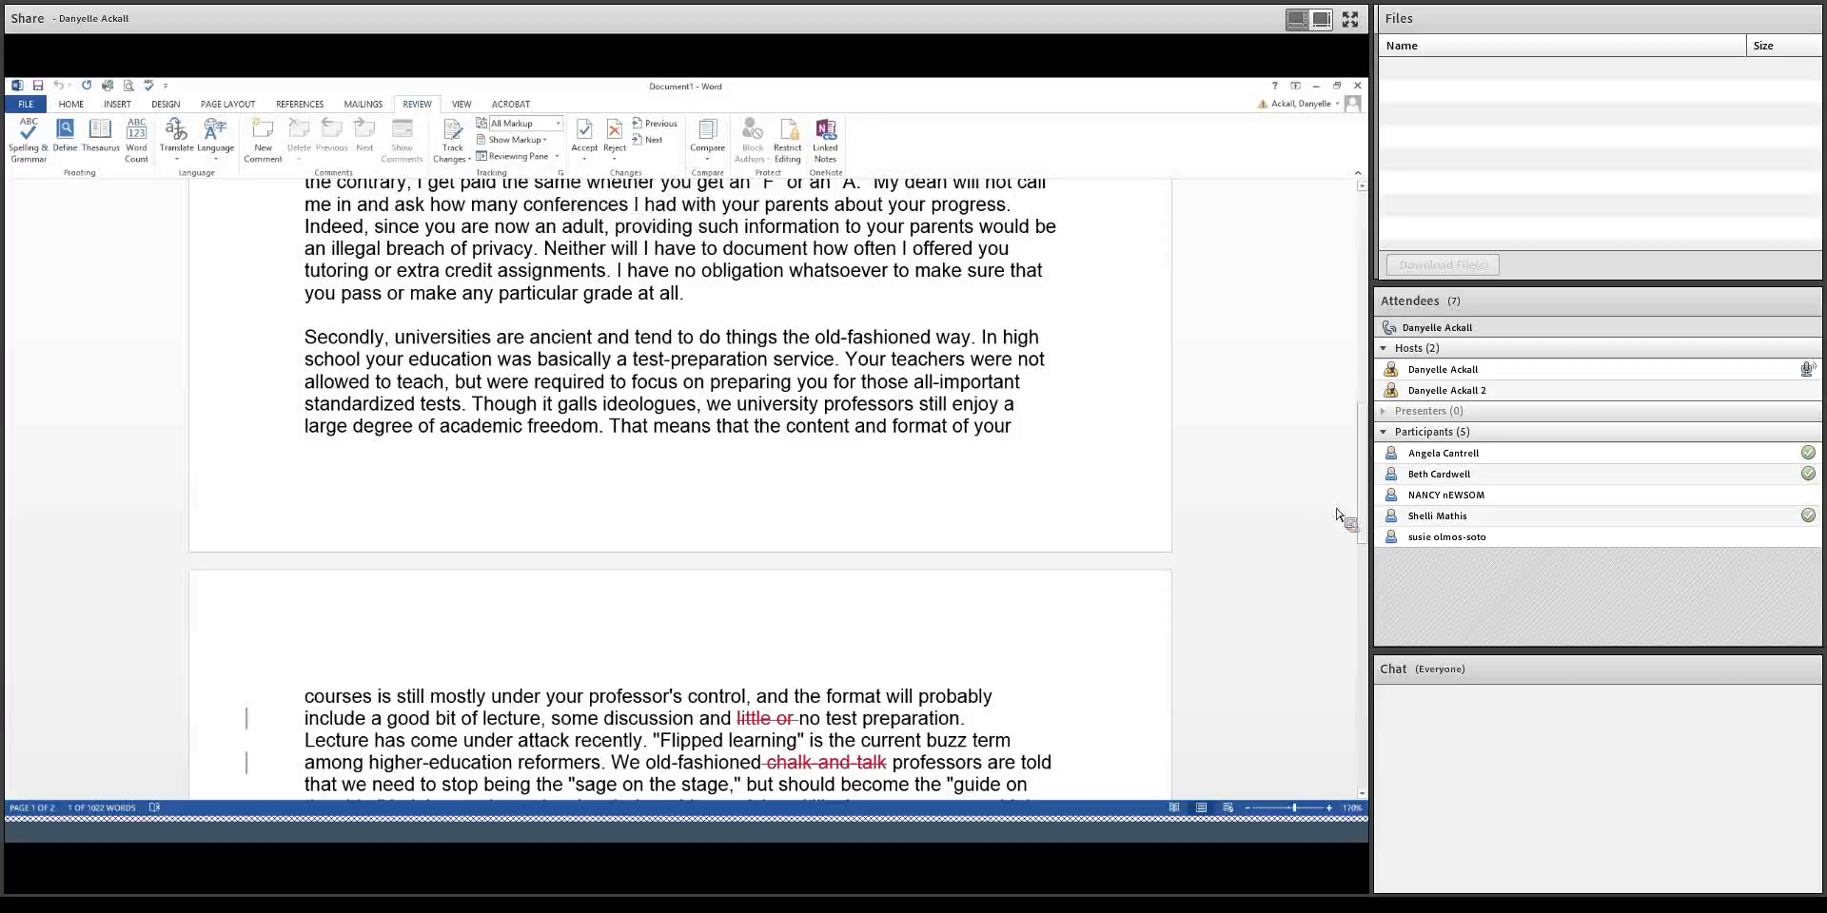
Step: In the first paragraph, accept the replacement of "many" with "eight" and reject the replacement of "Philosophy" with "Business"
drag(1362, 486, 1213, 270)
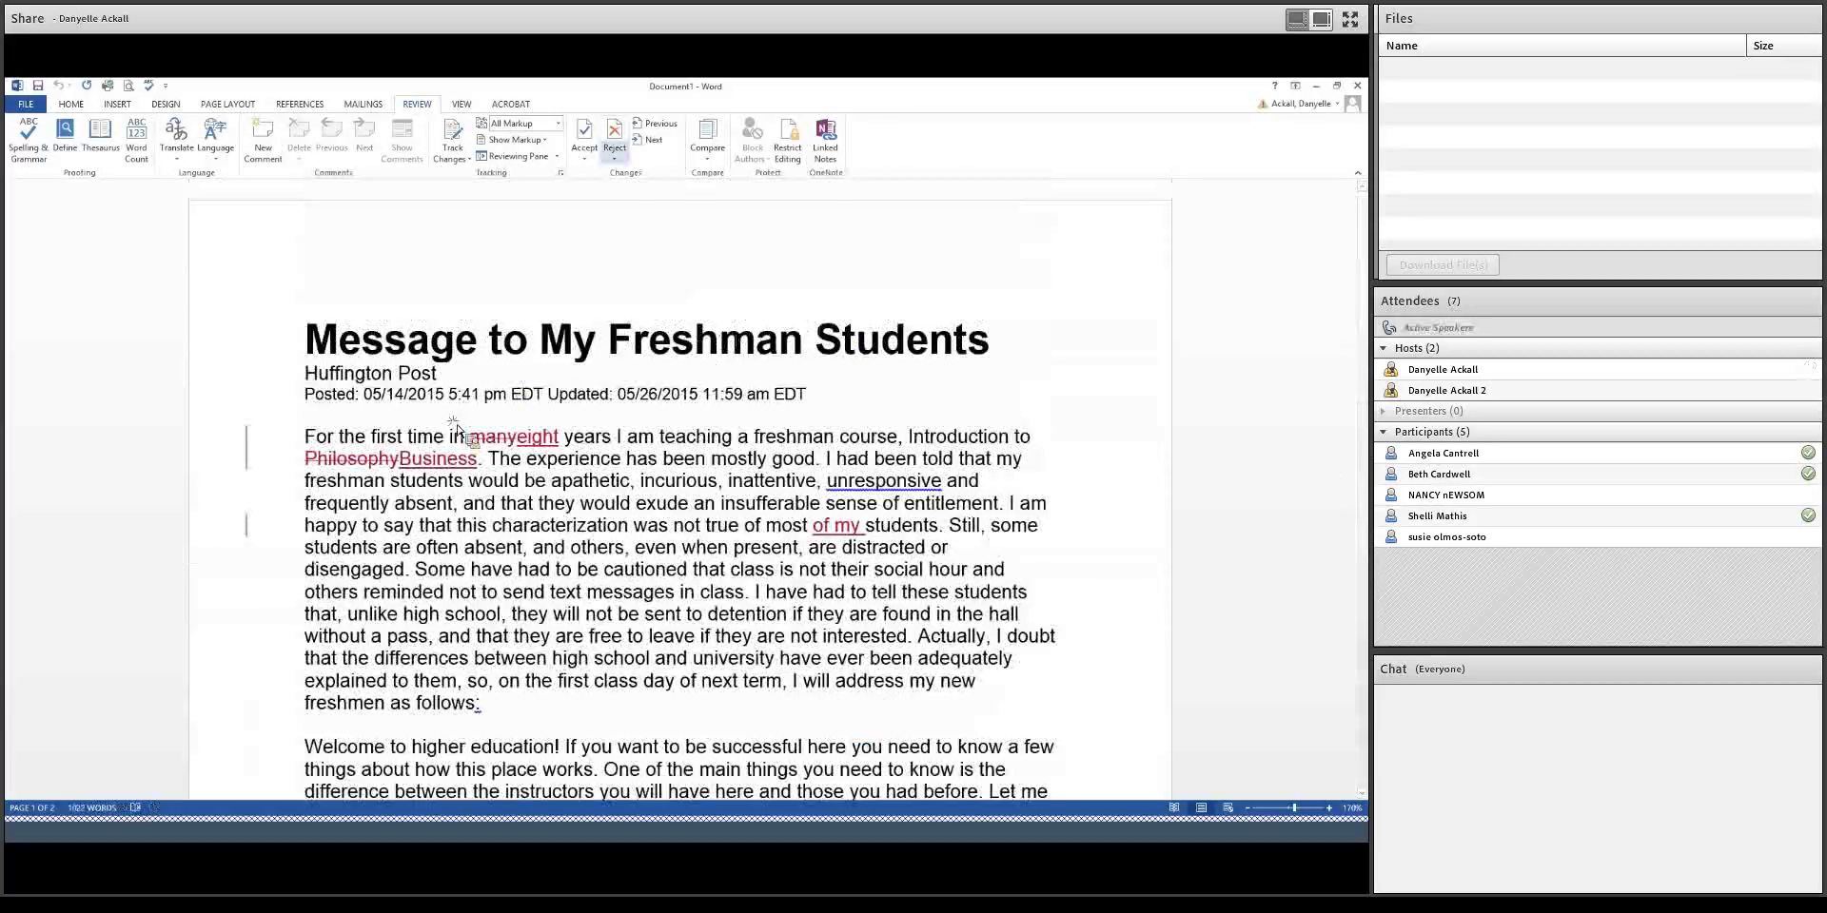
click(664, 145)
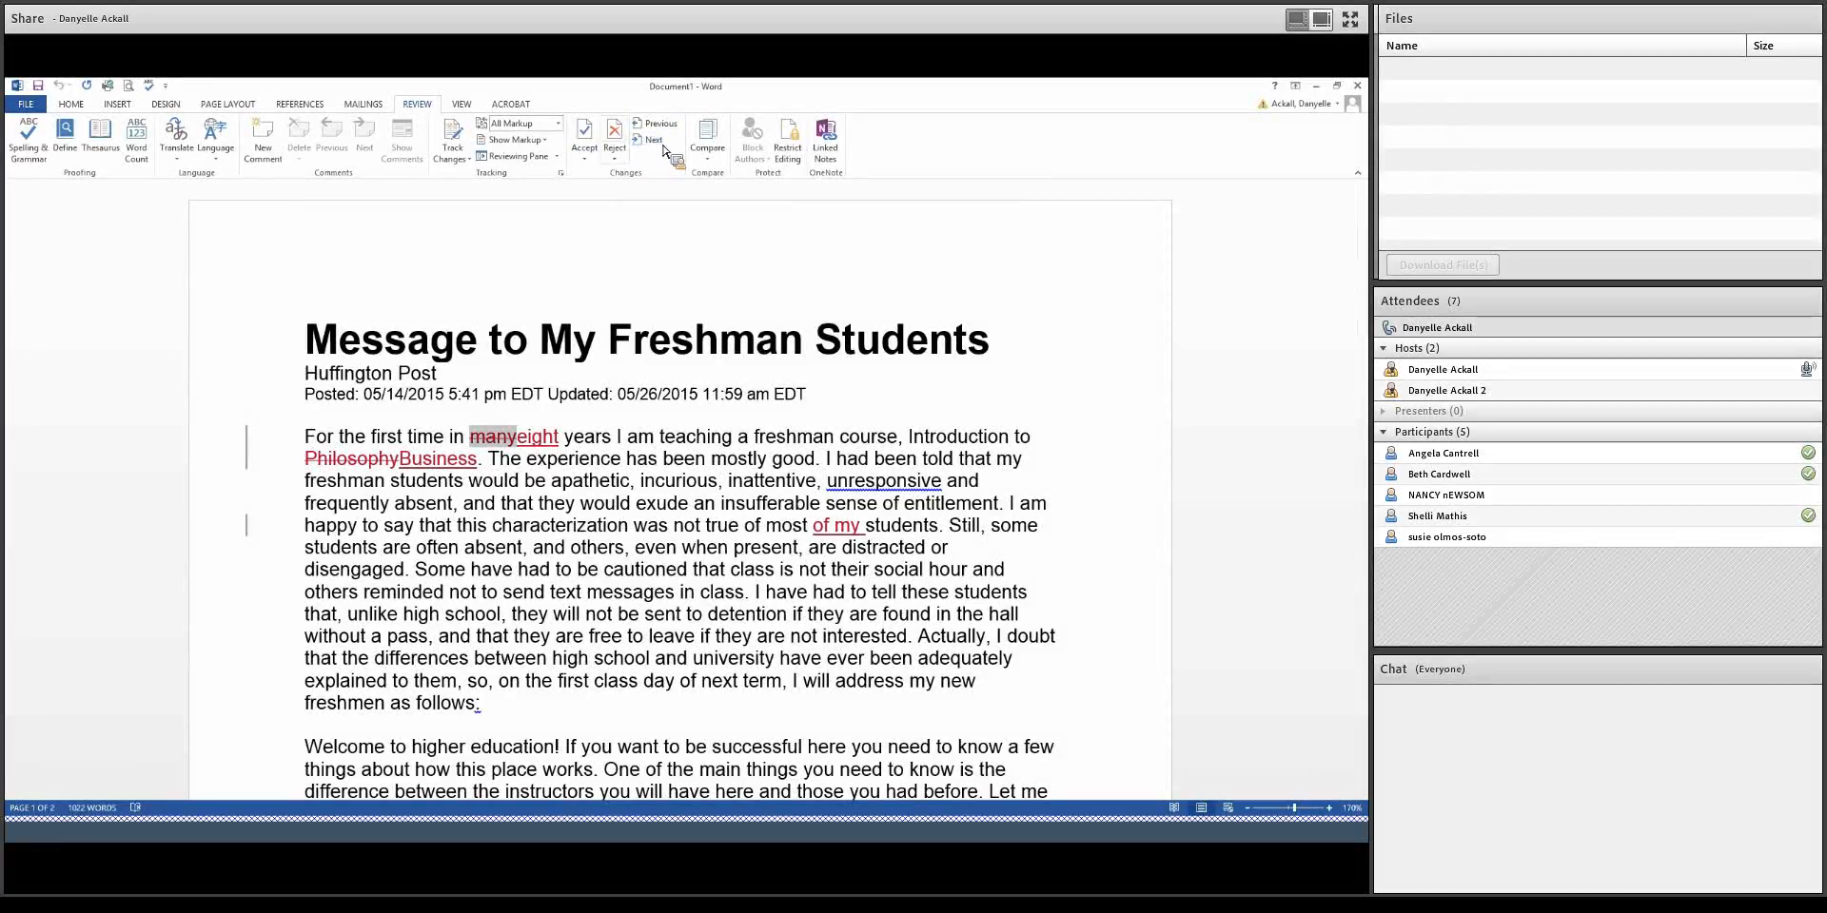
click(587, 137)
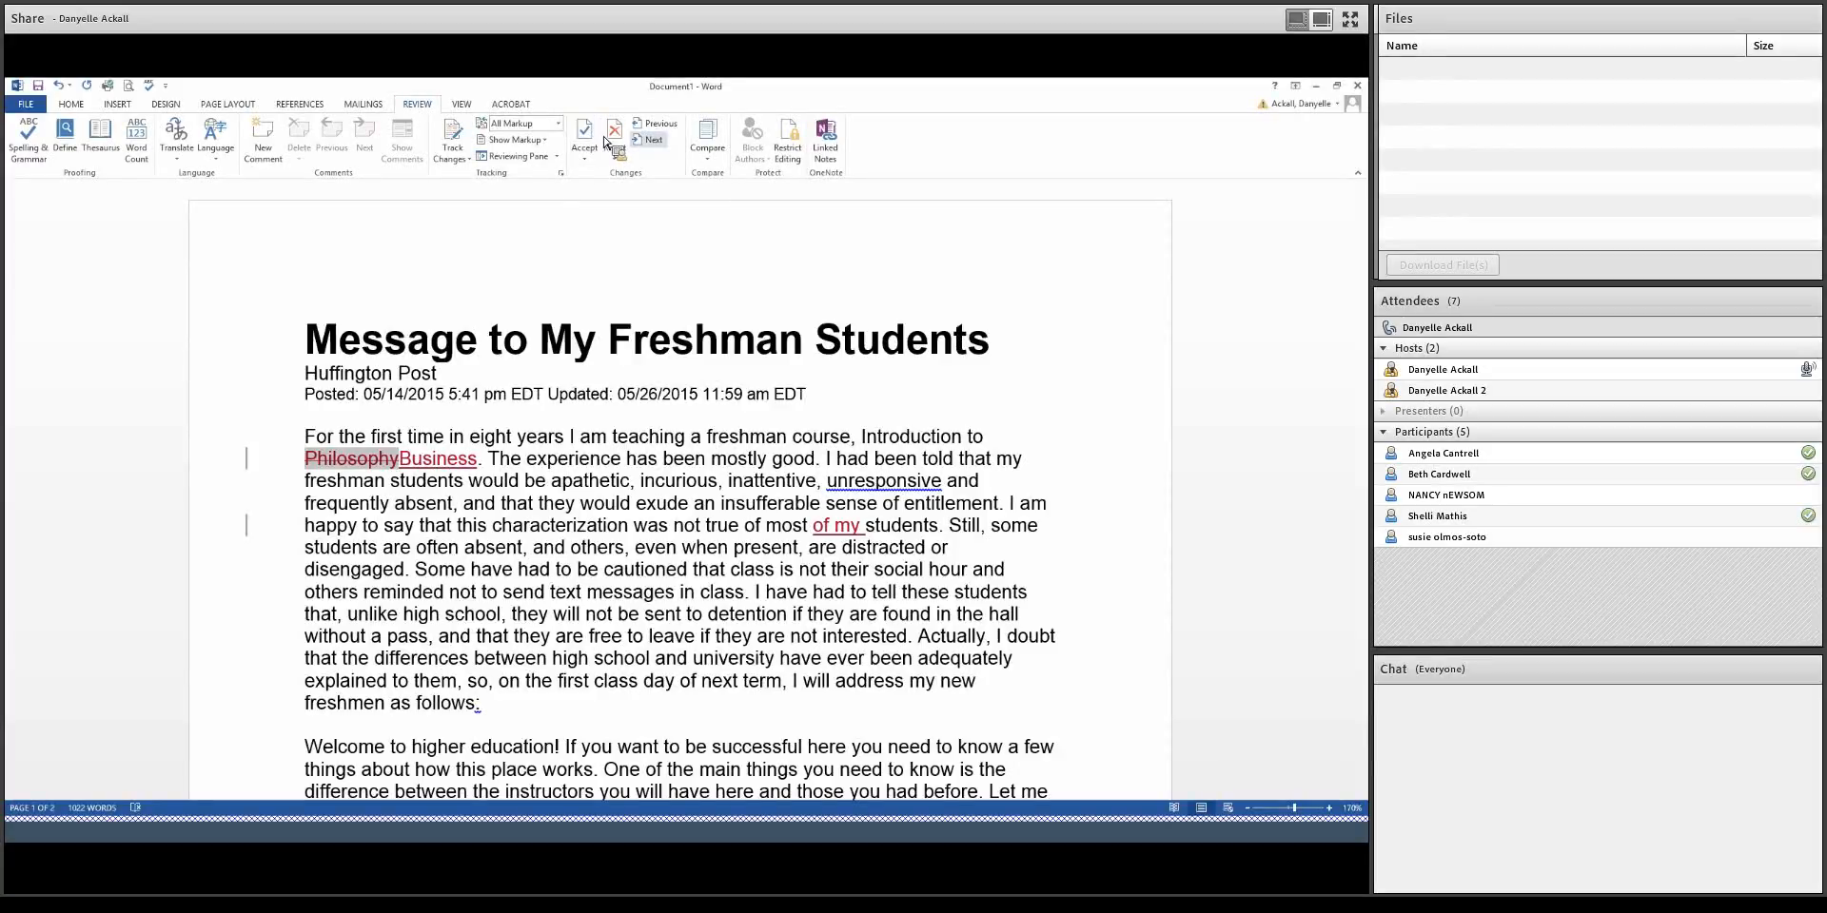
click(618, 135)
click(622, 136)
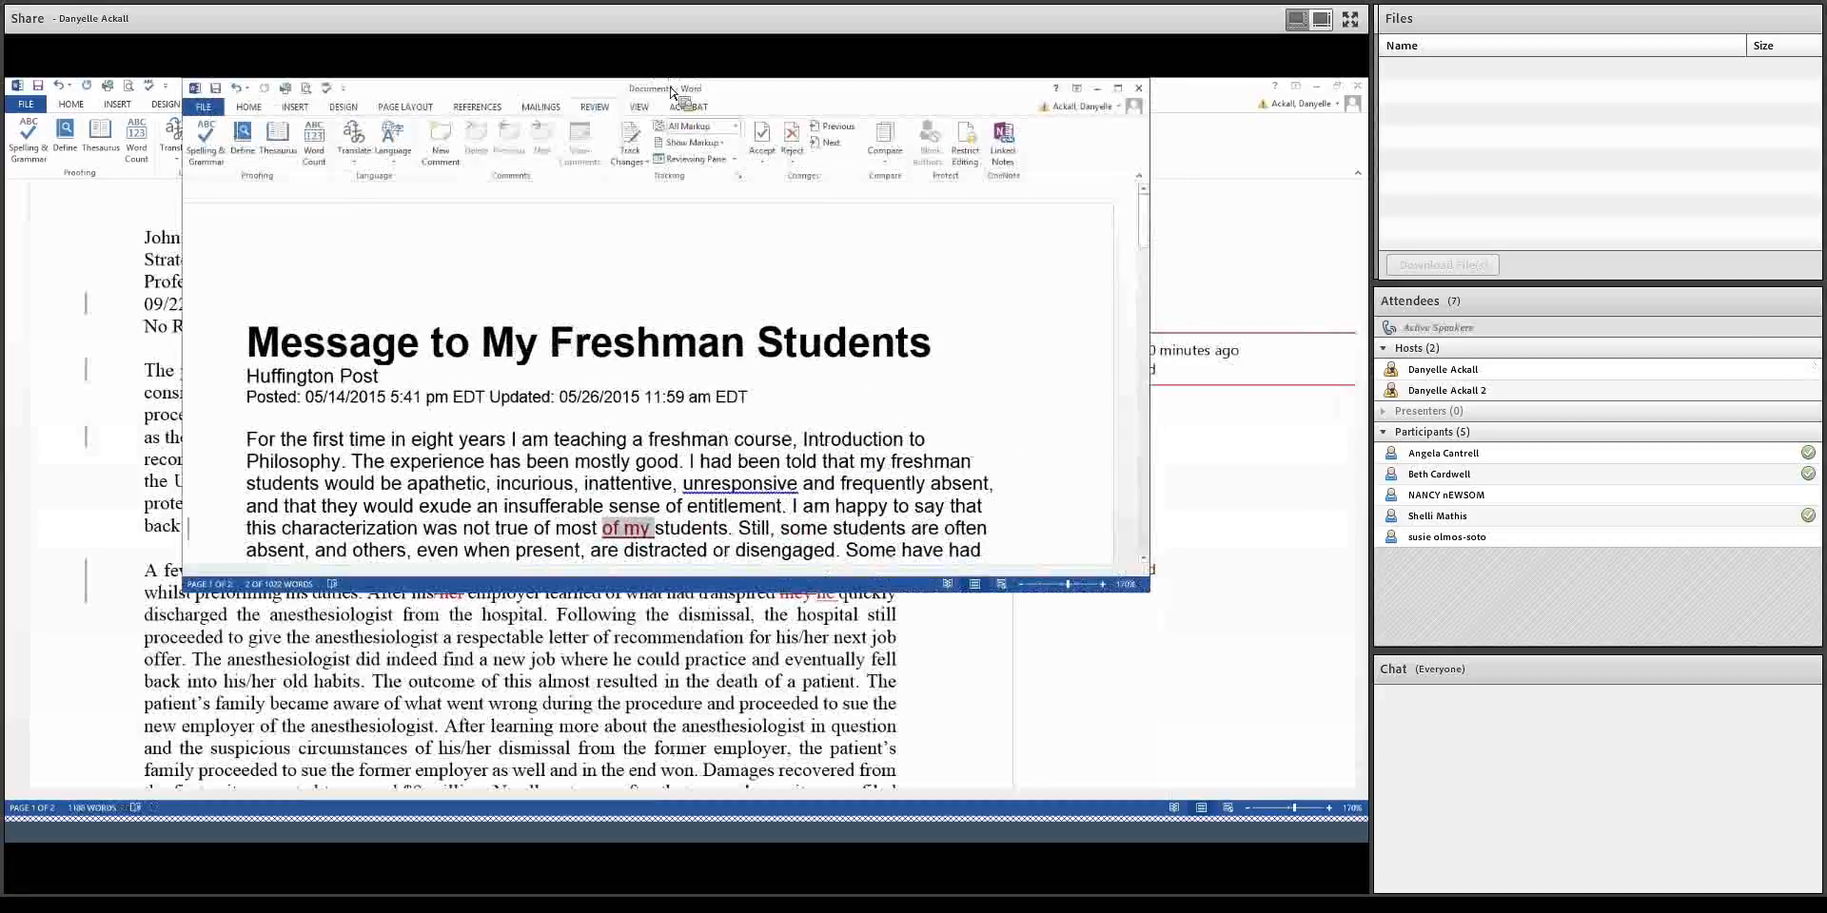
Step: Maximize the comparison document's window and review the text with its remaining tracked changes down to the end of the first page
click(1118, 89)
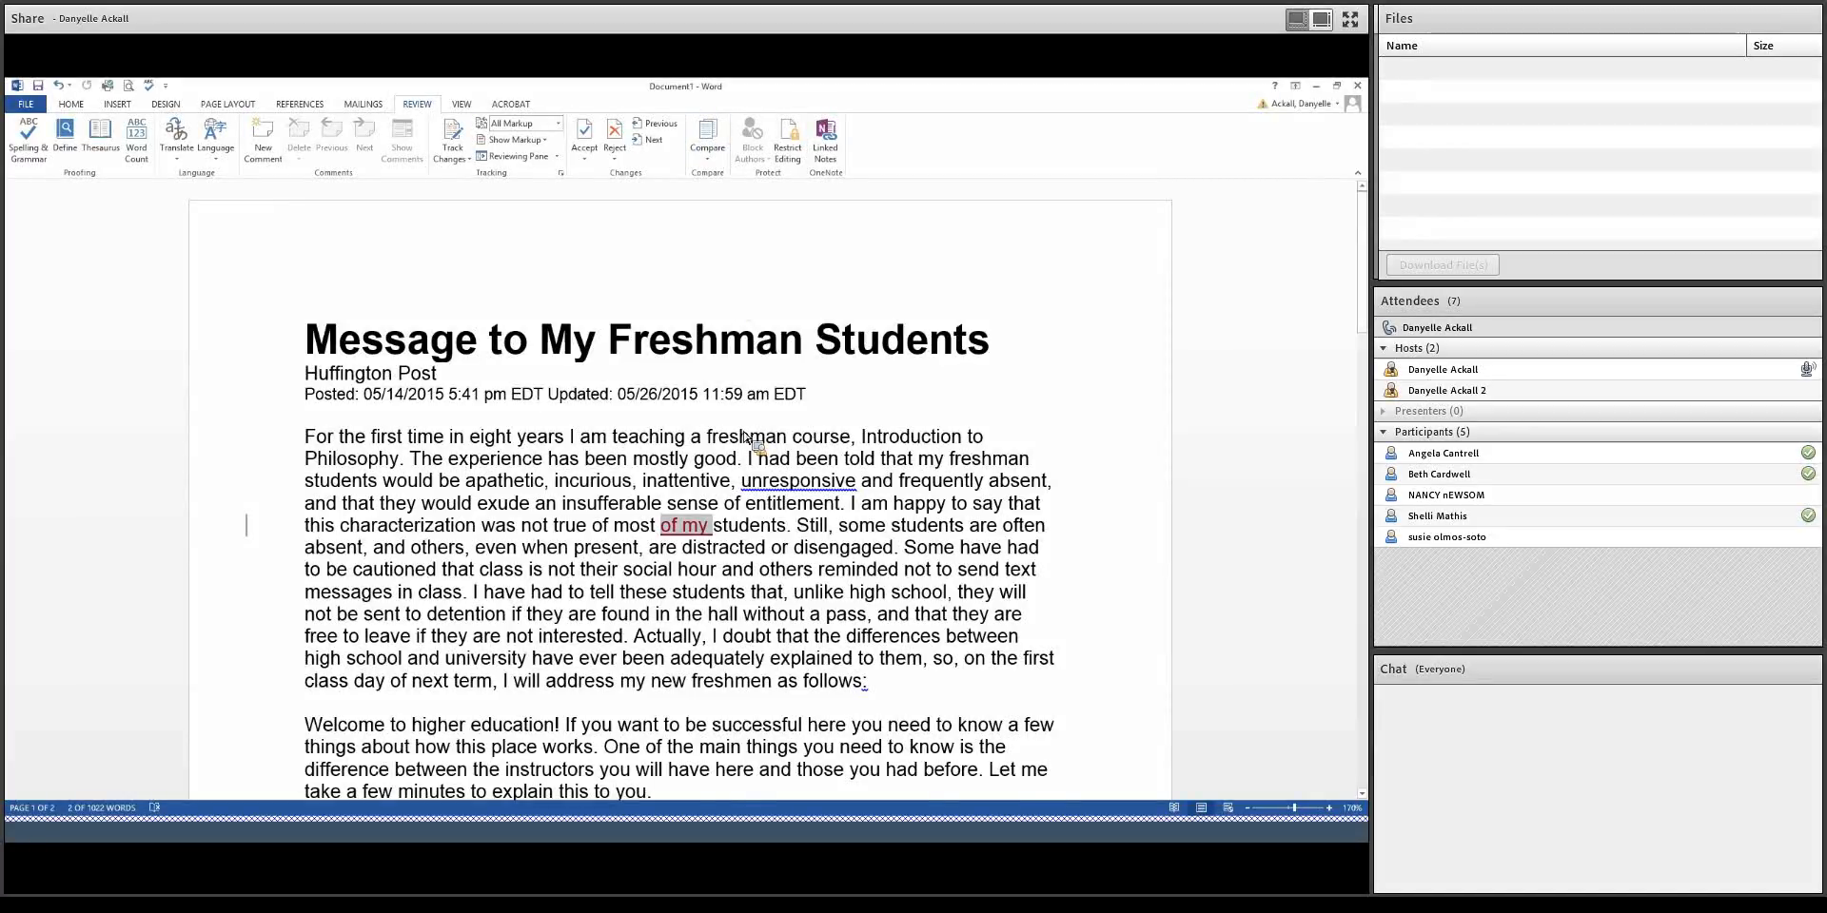
scroll(747, 438, down, 3)
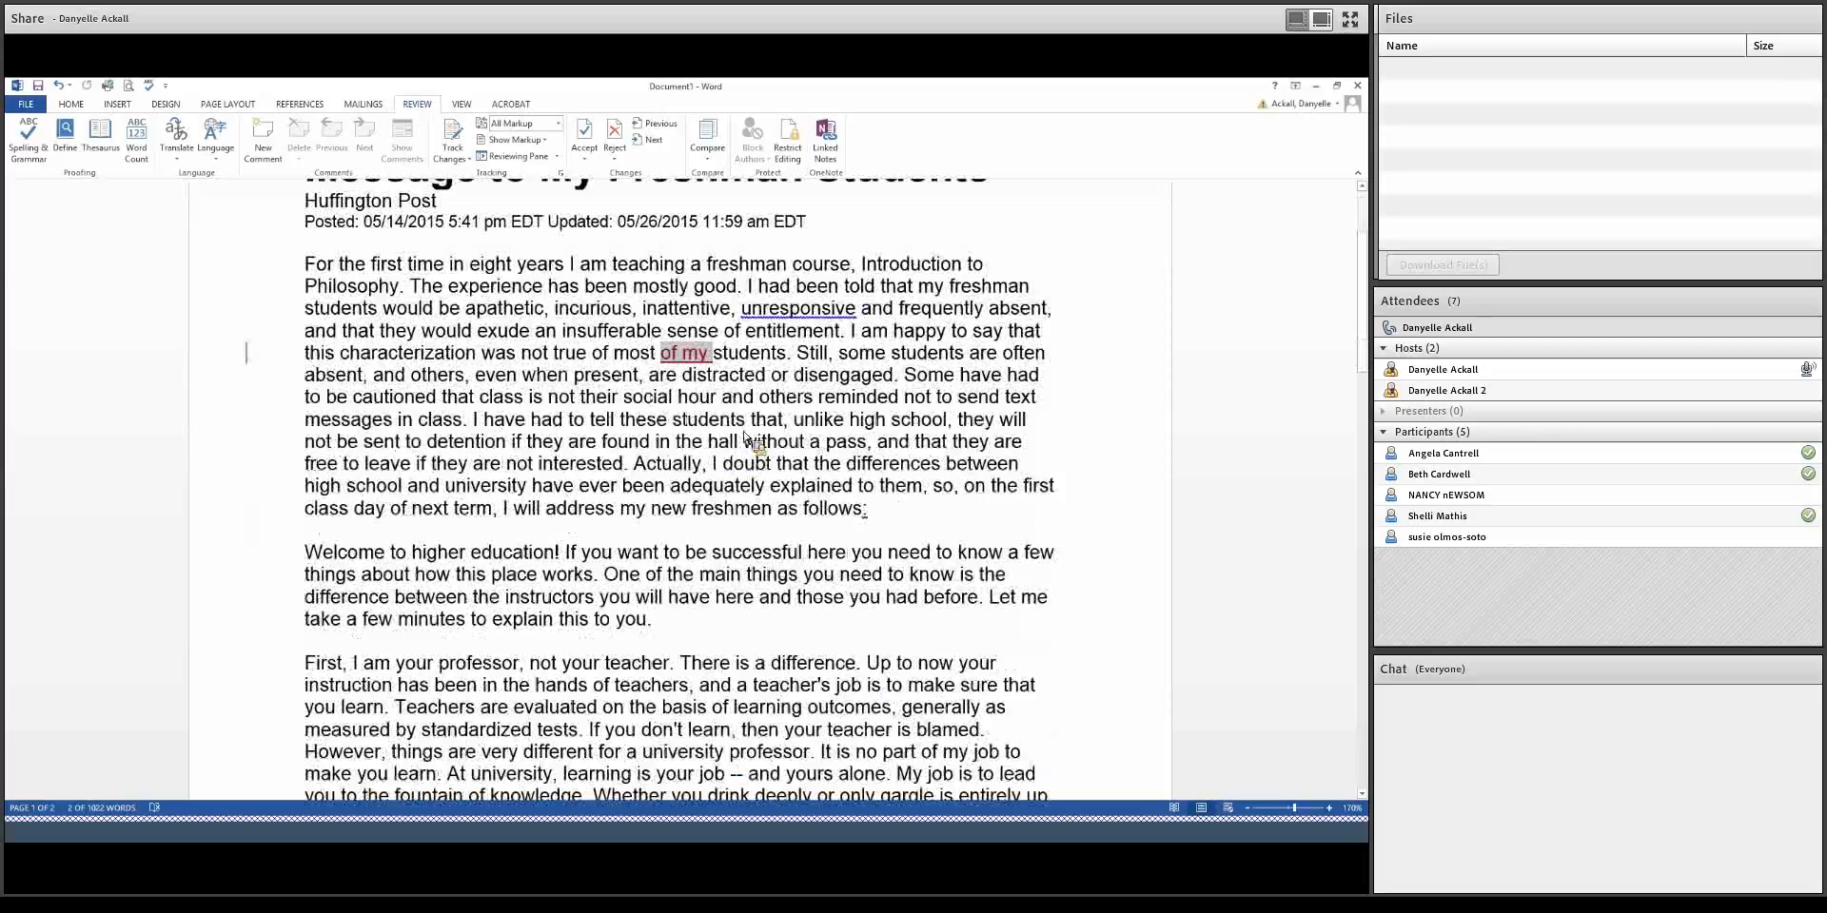
scroll(747, 438, down, 1)
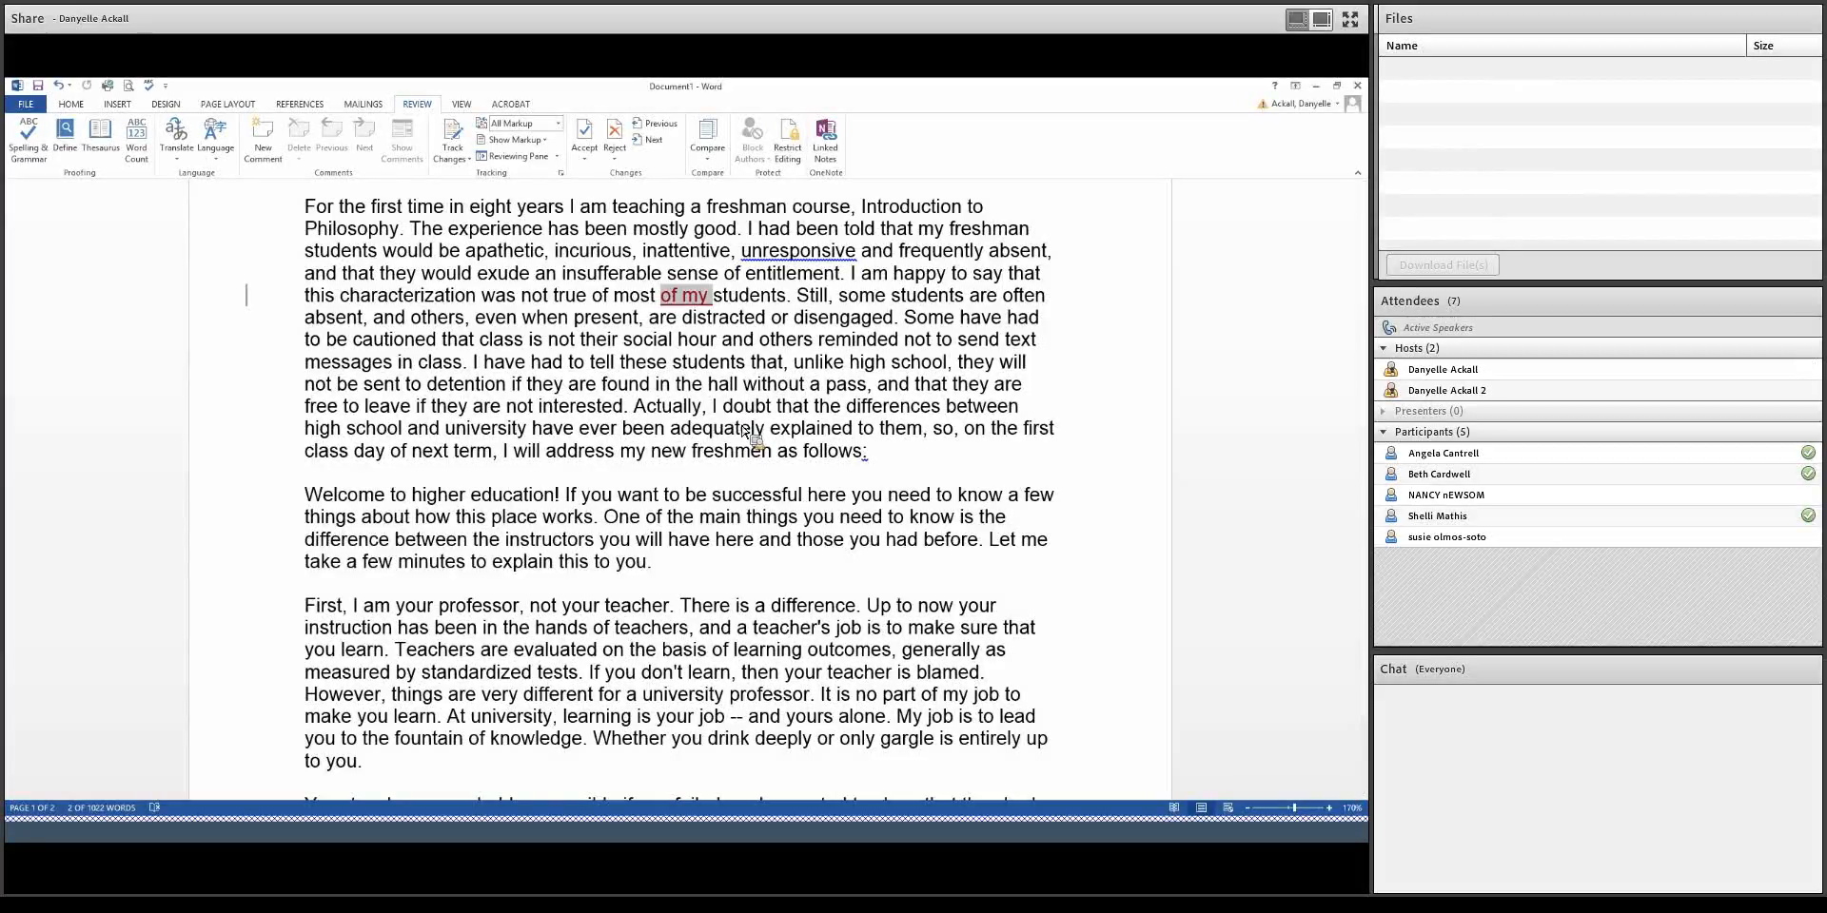
scroll(723, 404, down, 3)
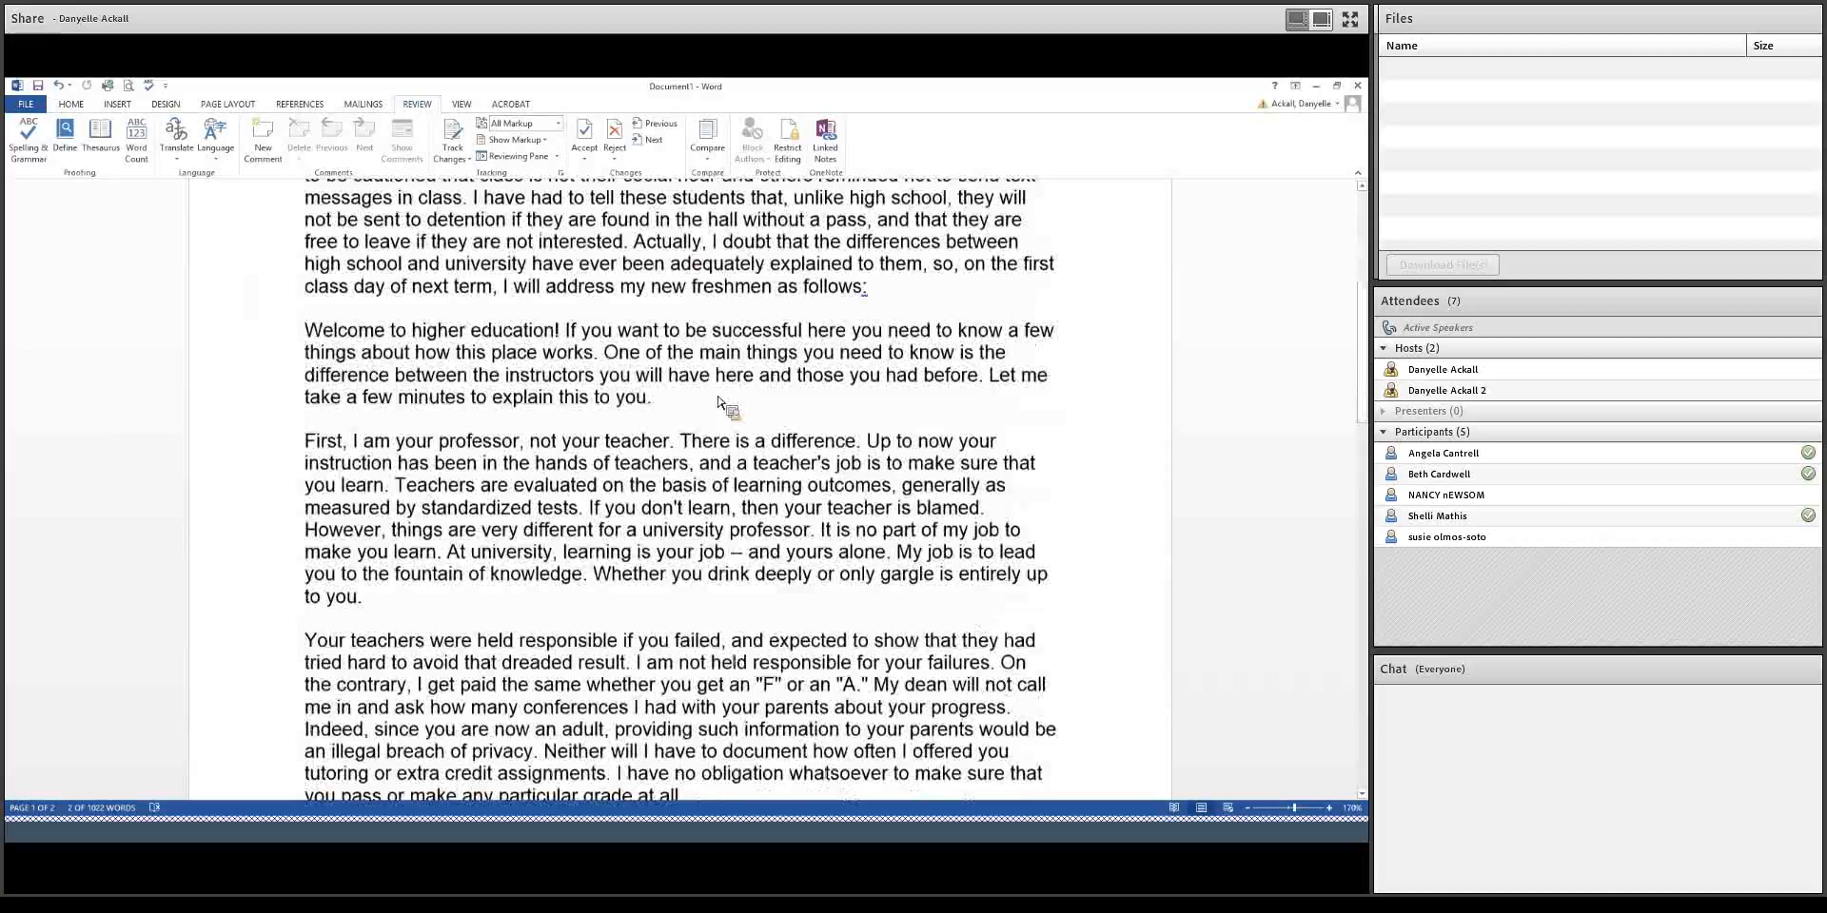
scroll(713, 402, down, 4)
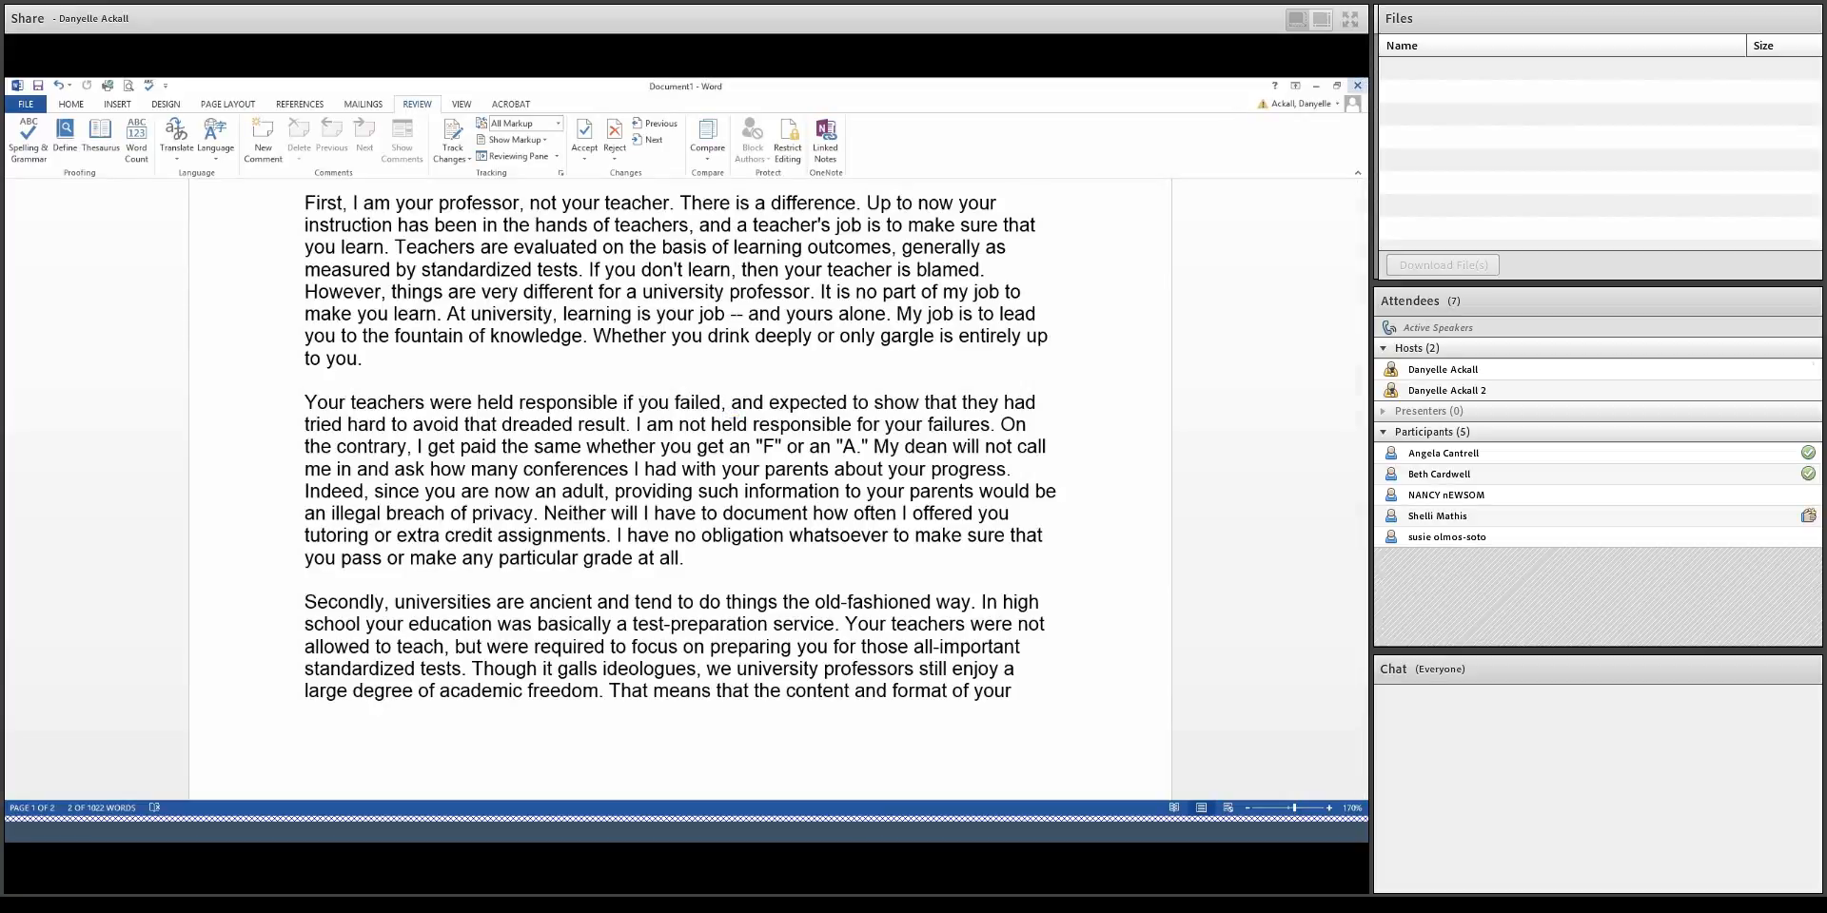
Step: Close the comparison document without saving it, and start closing the Word Review document
click(1357, 85)
click(705, 482)
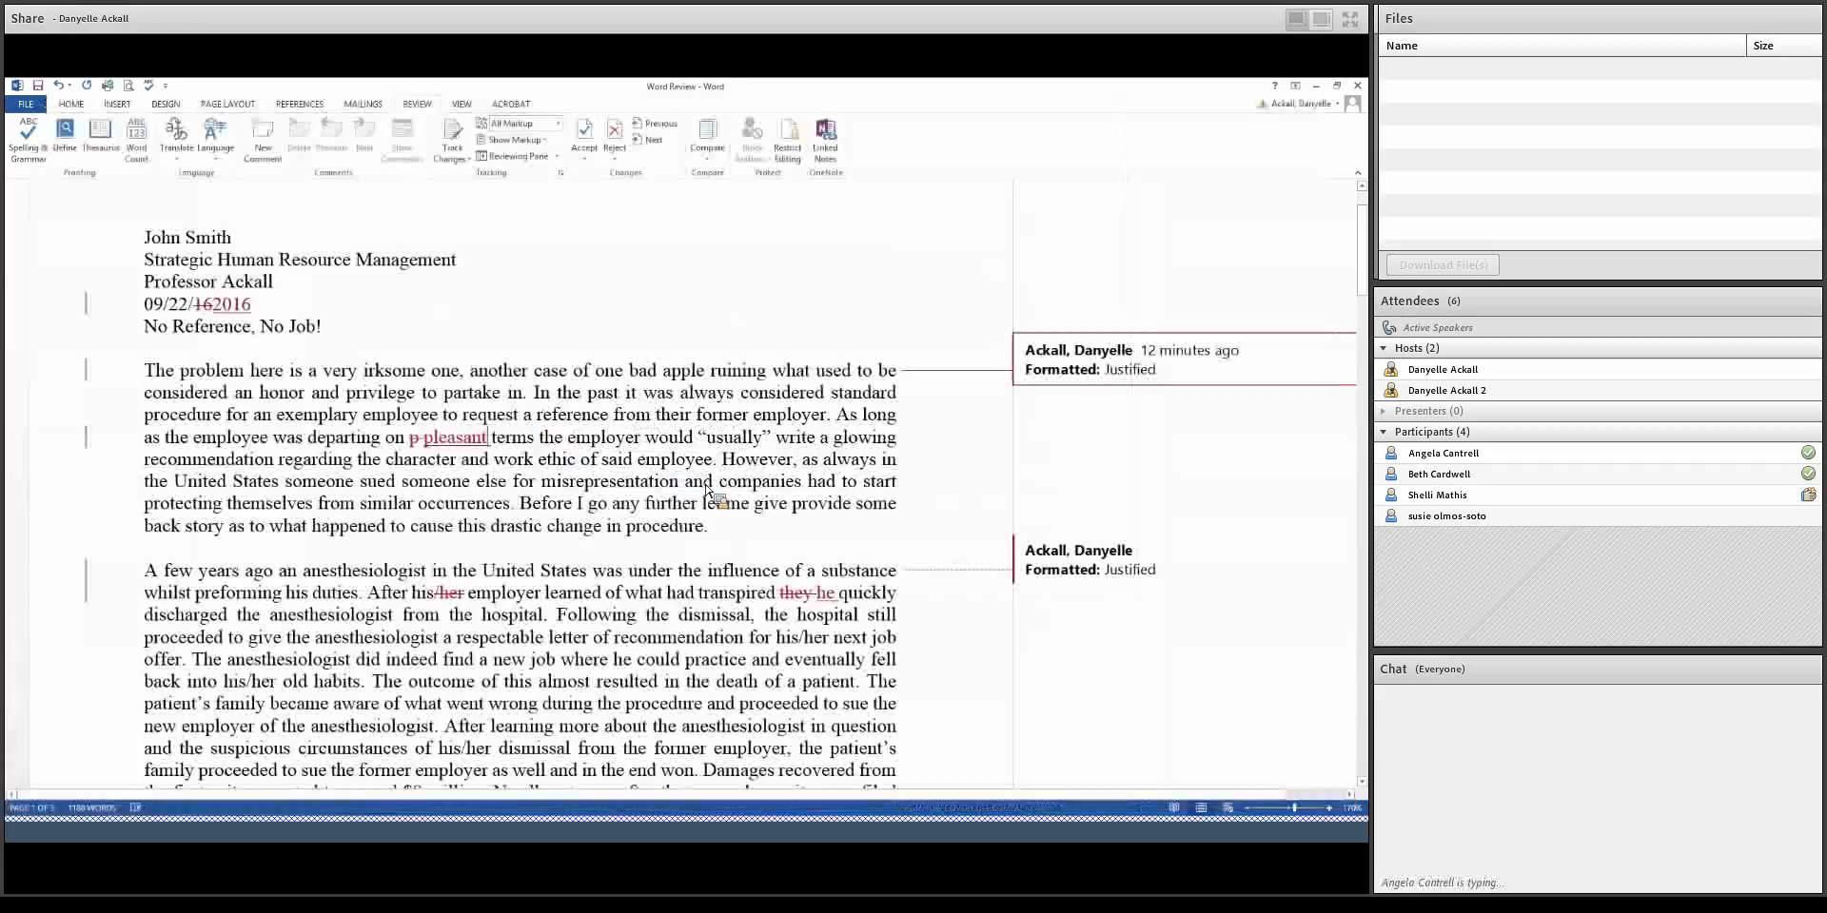
click(1357, 85)
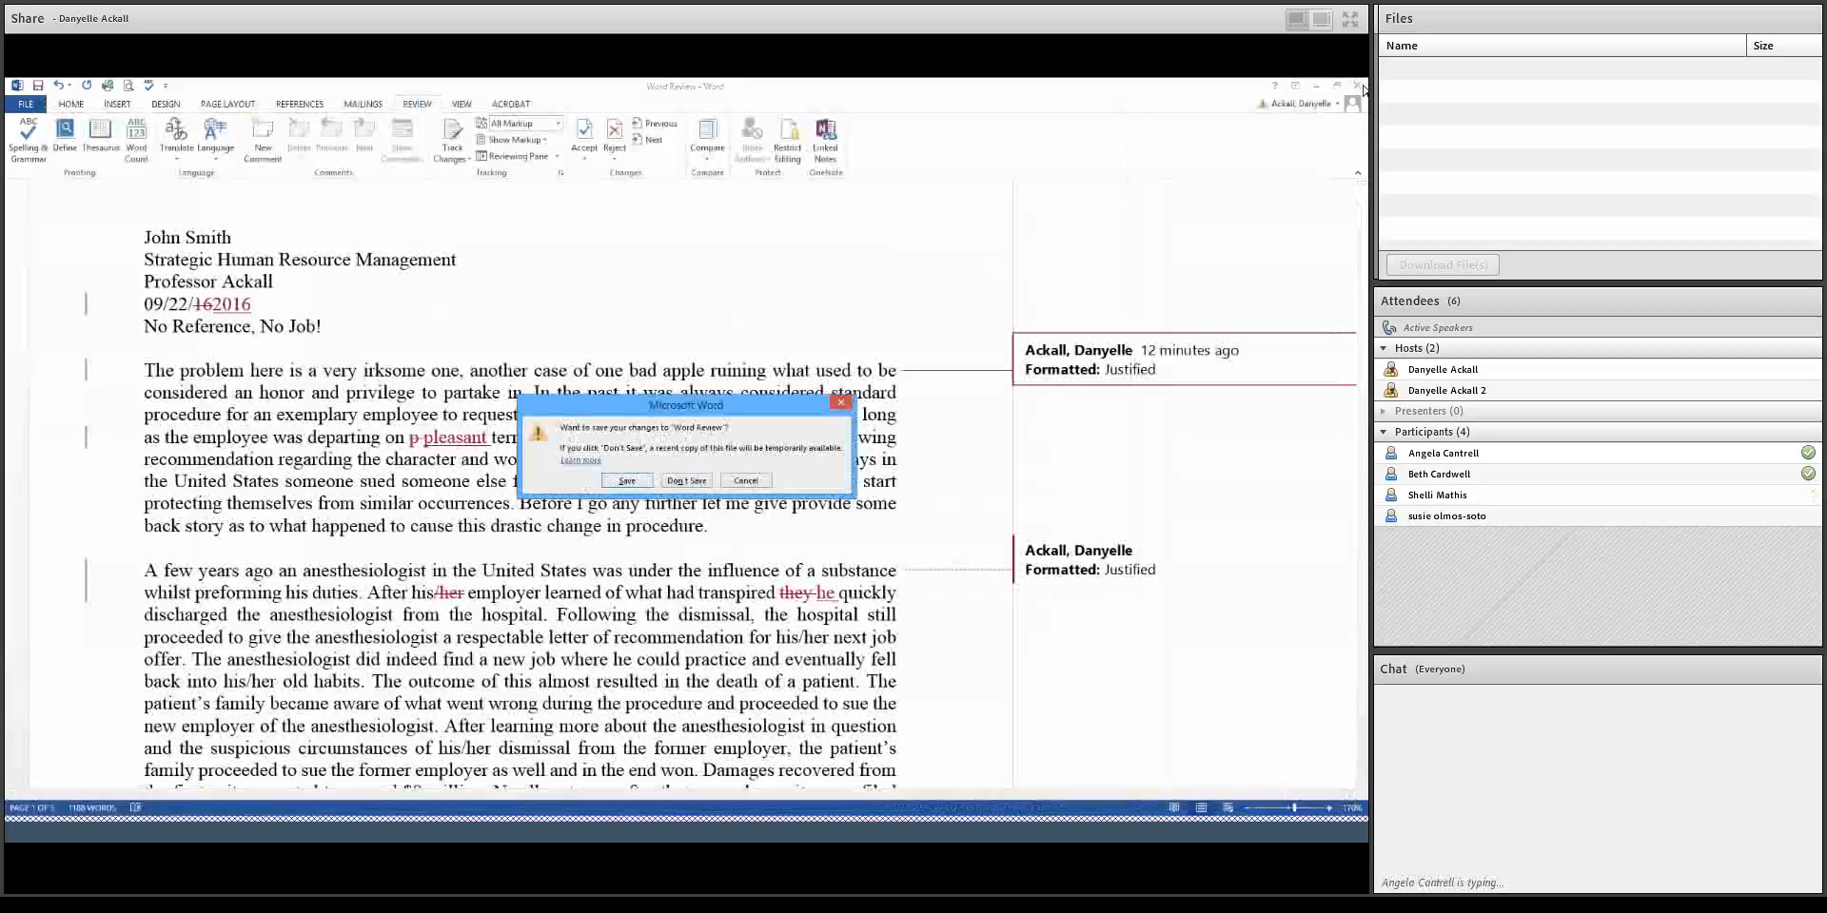